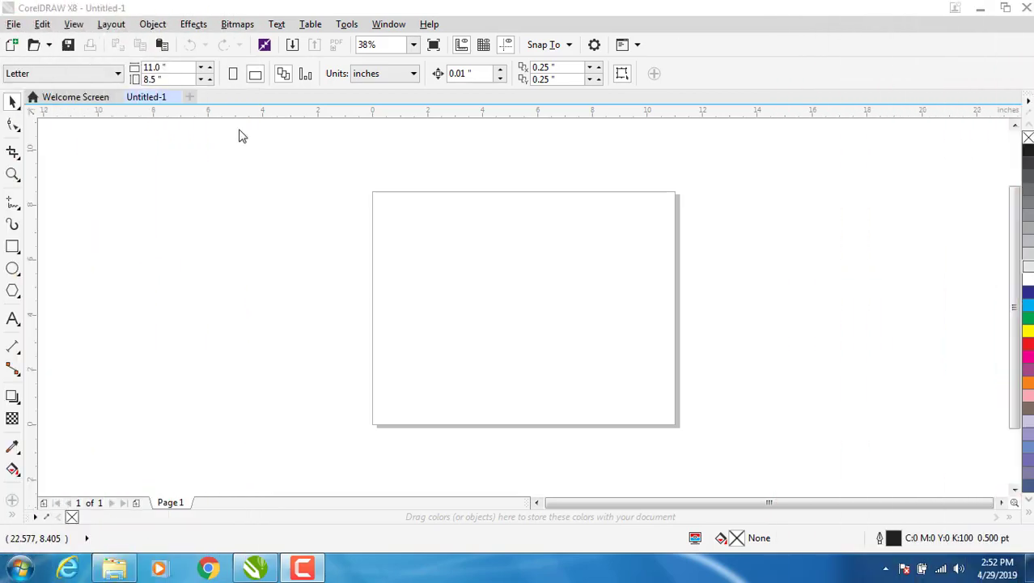
Draw a straight vertical line about 4.6 inches tall near the page's left edge with the Pen tool
left_click(15, 204)
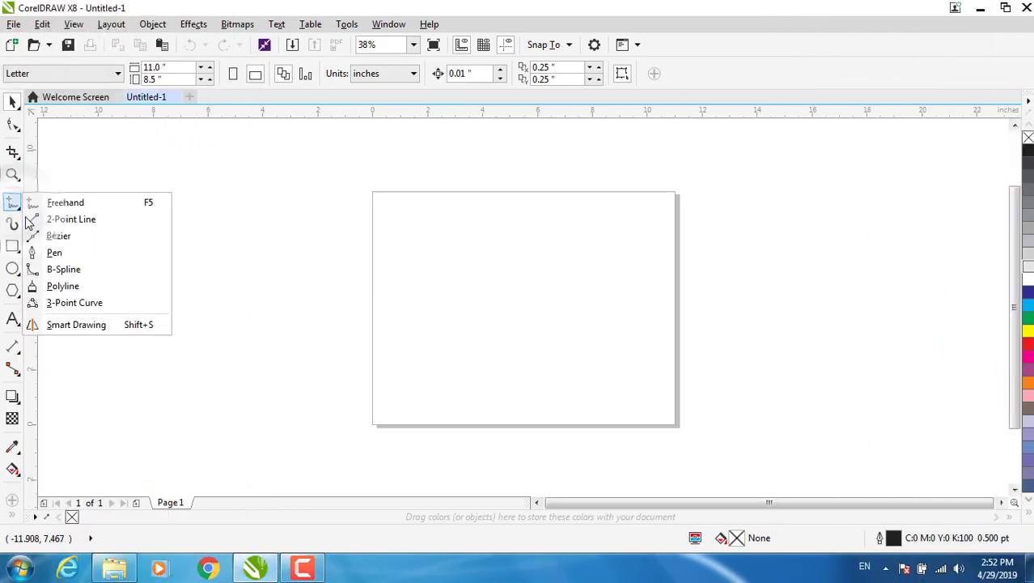
left_click(49, 251)
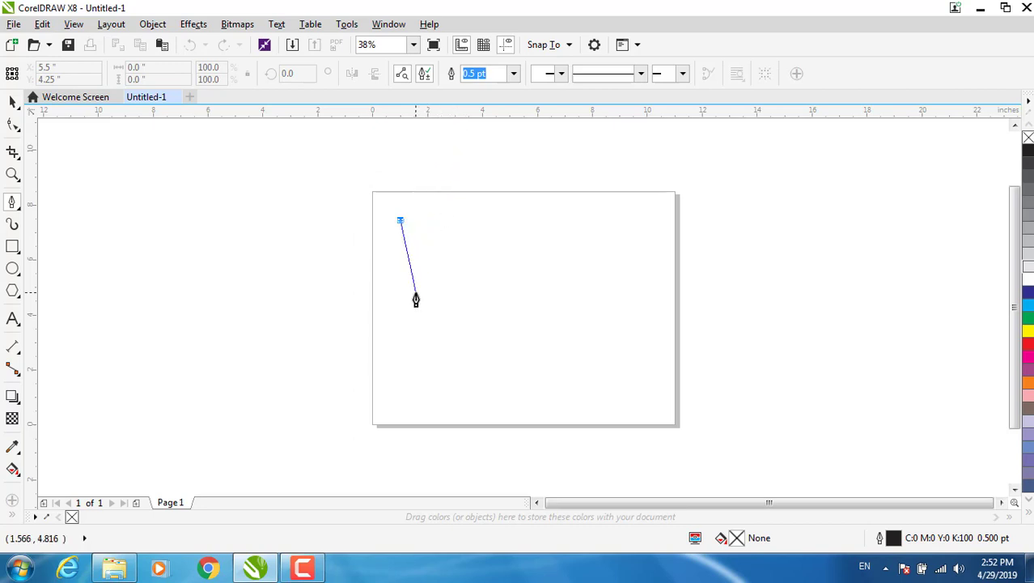
double_click(400, 354)
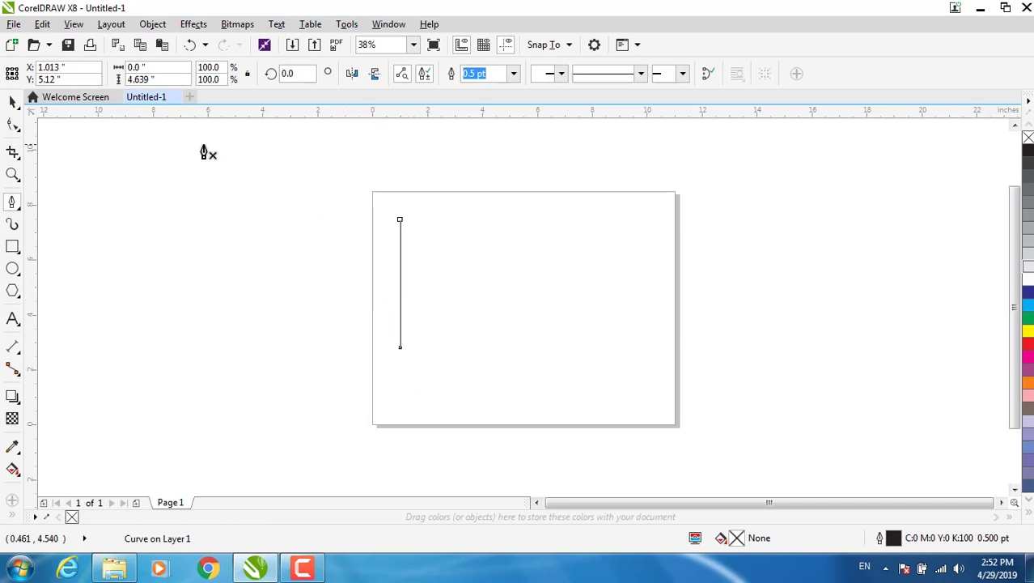
Convert the vertical line to a curve and bend it outward to the left into half a teardrop about 1.35 inches wide
left_click(15, 127)
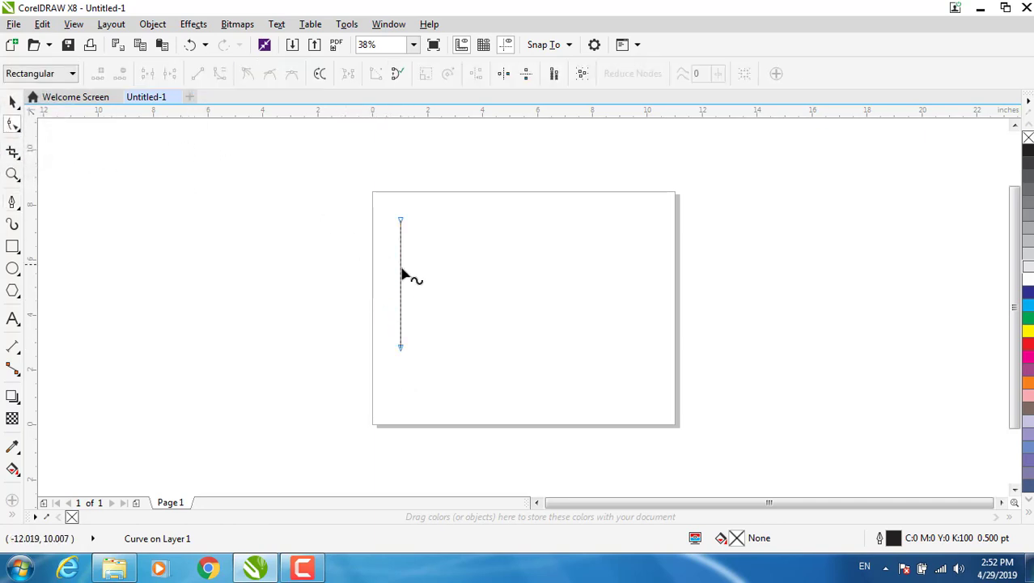
left_click(401, 281)
left_click(220, 74)
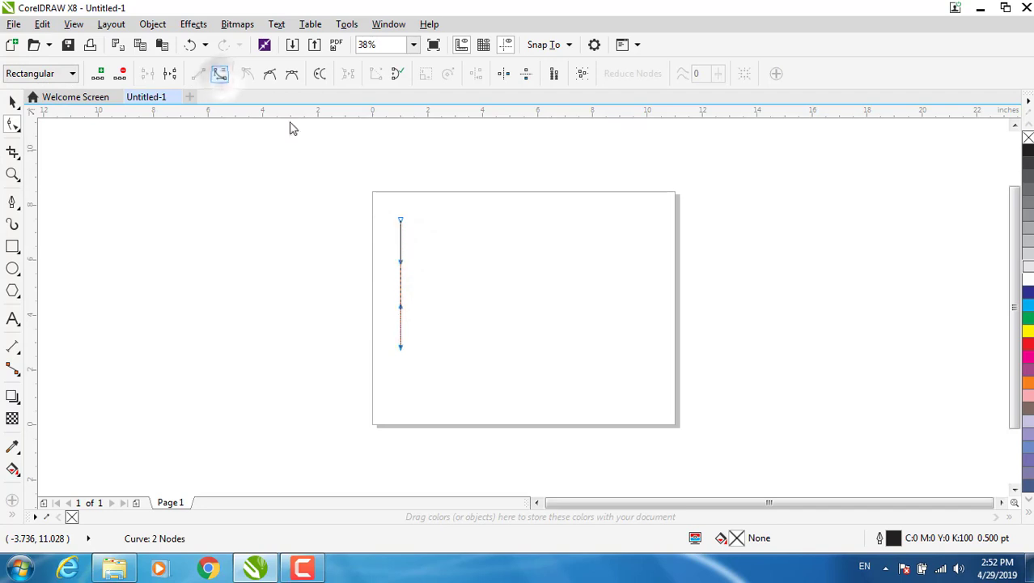
left_click_drag(400, 308, 314, 340)
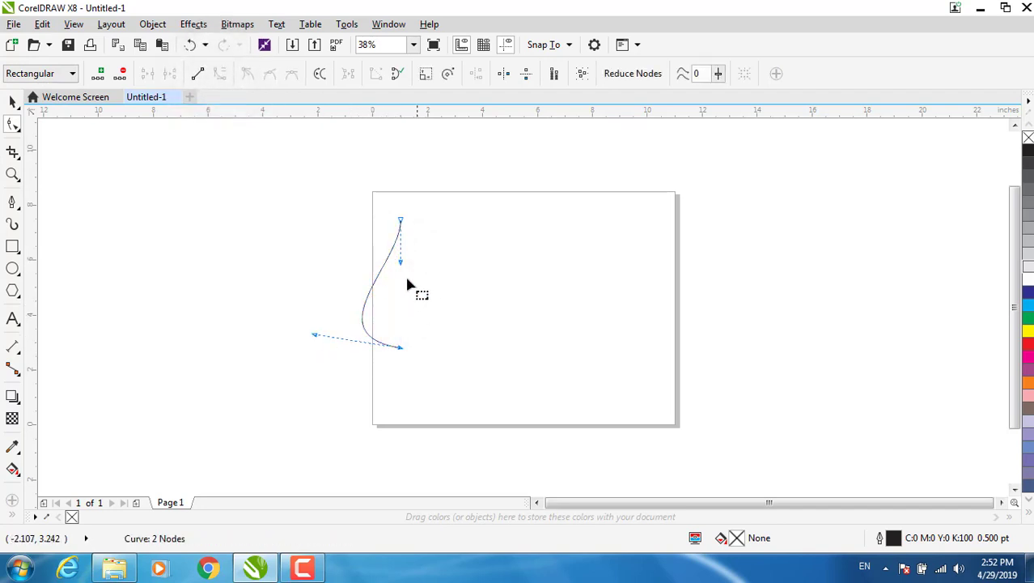
left_click_drag(401, 264, 399, 270)
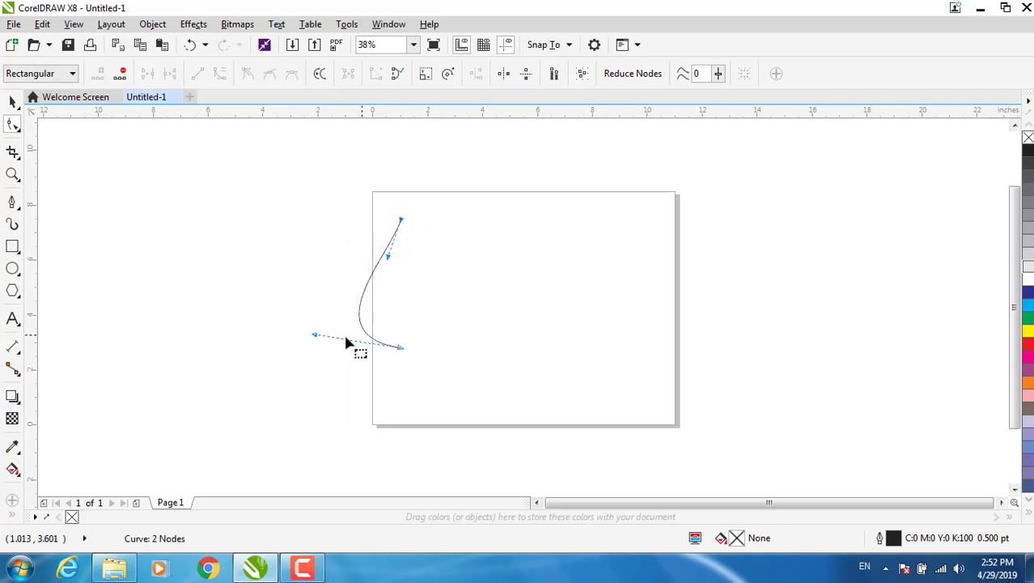
mouse_move(315, 339)
left_mouse_down()
mouse_move(293, 349)
mouse_move(333, 312)
mouse_move(328, 287)
mouse_move(337, 291)
mouse_move(325, 322)
left_mouse_up()
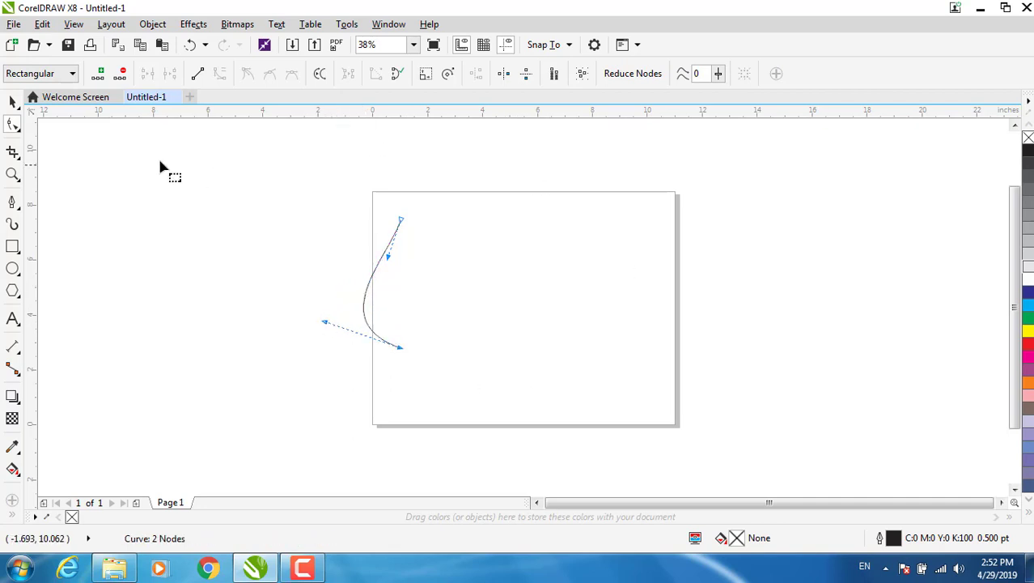
Duplicate the curve to its right, mirror the copy horizontally, and place it against the original to form a teardrop
left_click(13, 104)
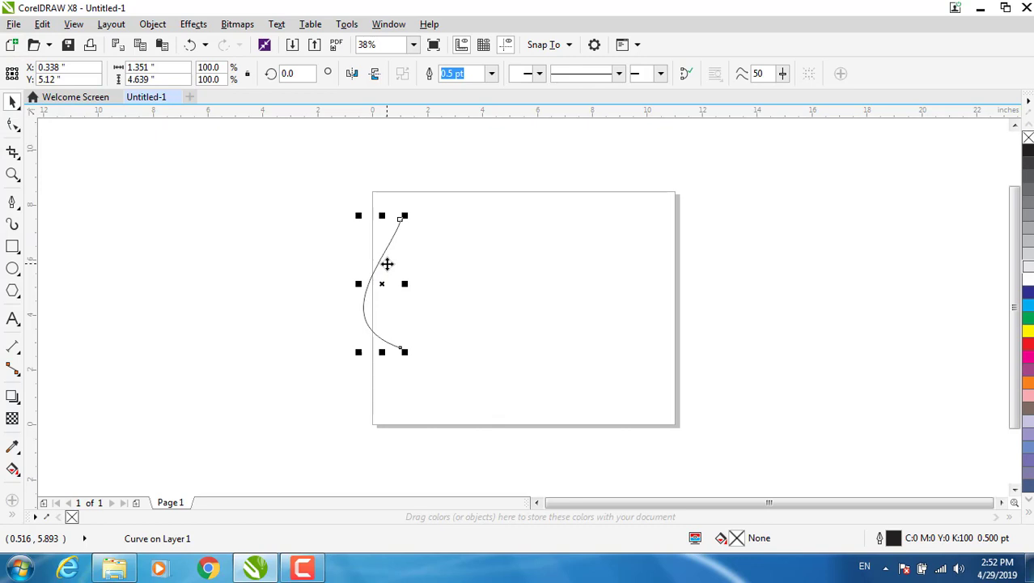
left_click_drag(387, 264, 443, 287)
left_click(373, 78)
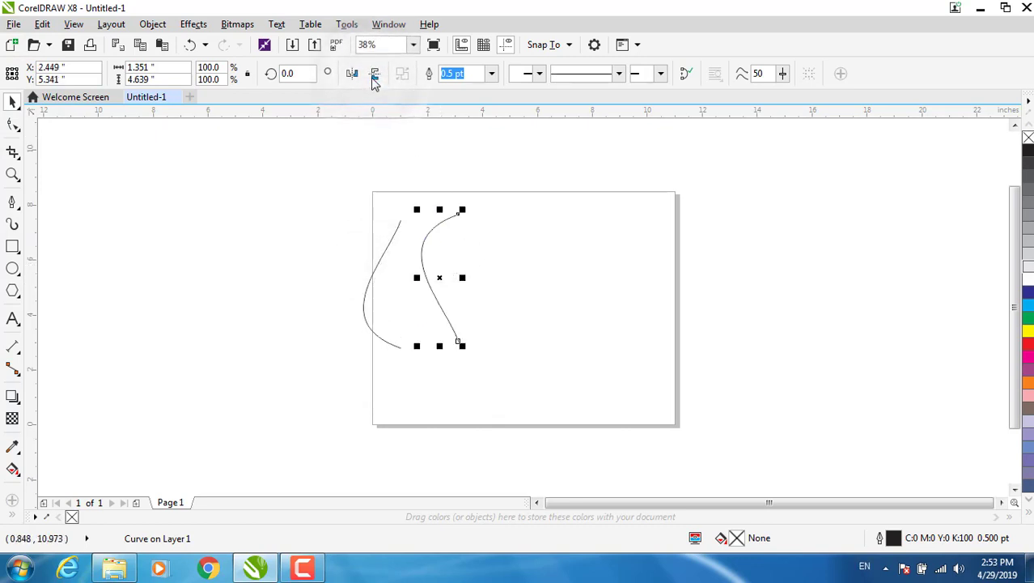
left_click(374, 79)
left_click(353, 75)
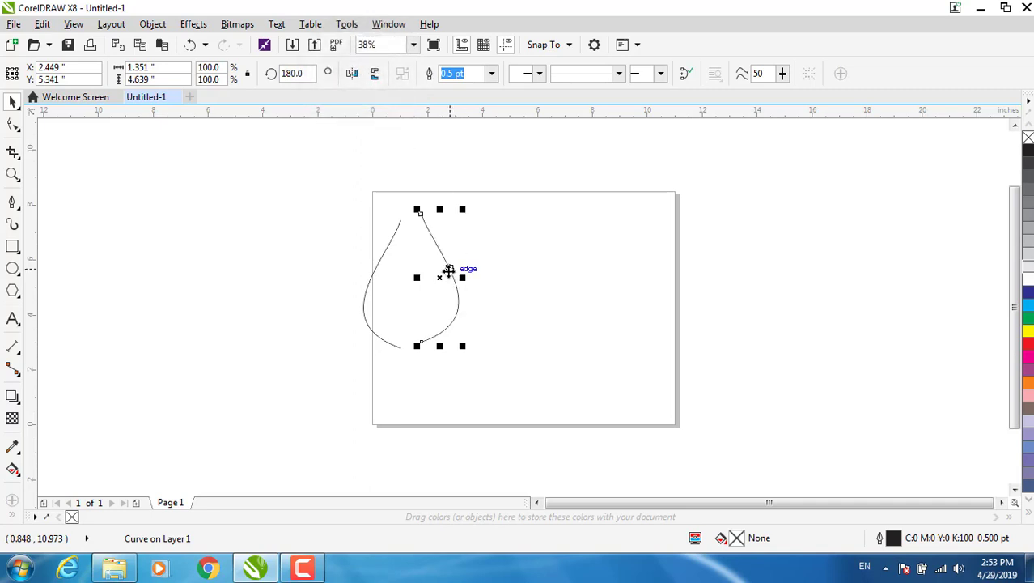
mouse_move(441, 278)
left_mouse_down()
mouse_move(422, 297)
mouse_move(424, 286)
left_mouse_up()
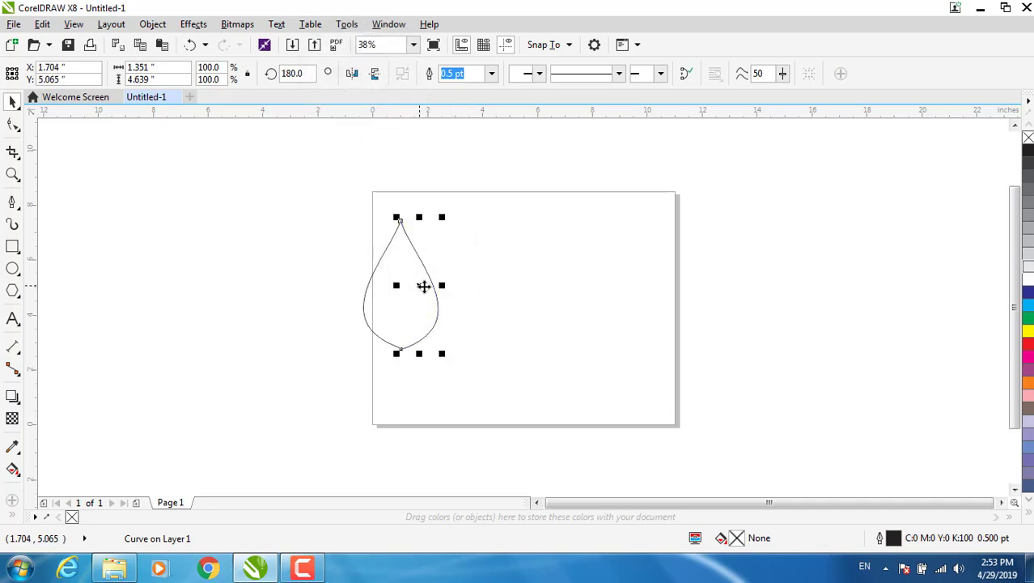
Shorten both teardrop halves from below to about 4 inches tall so that their lower ends meet
left_click(12, 175)
left_click_drag(302, 201, 568, 404)
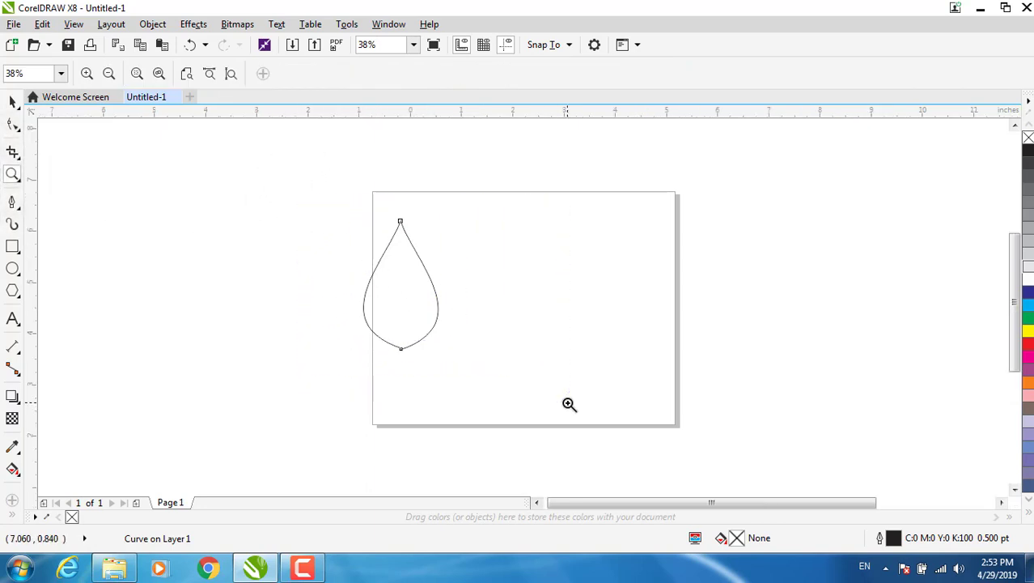
left_click_drag(278, 152, 667, 419)
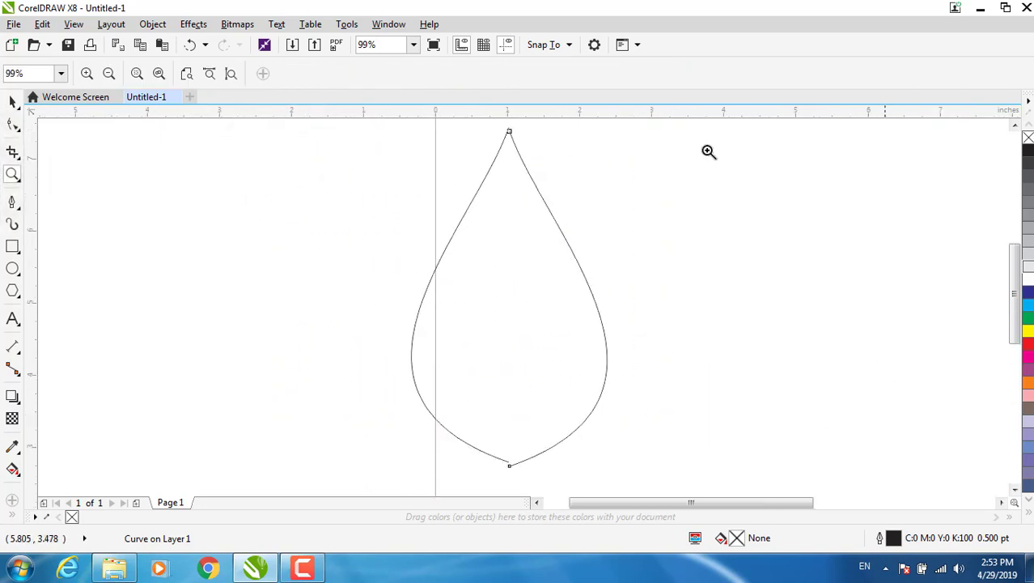
left_click(10, 100)
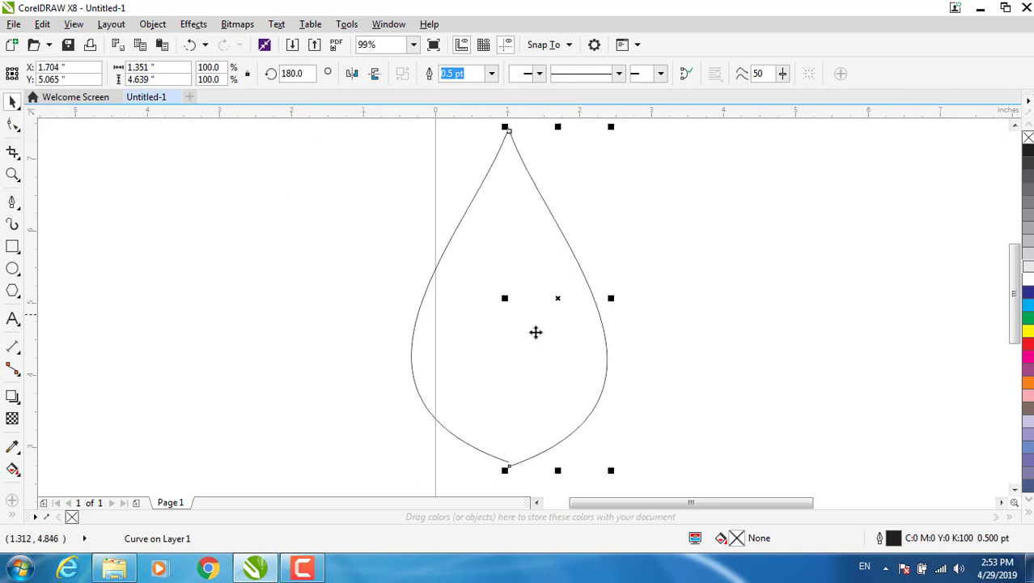
left_click_drag(557, 471, 552, 425)
left_click(465, 438)
left_click(468, 445)
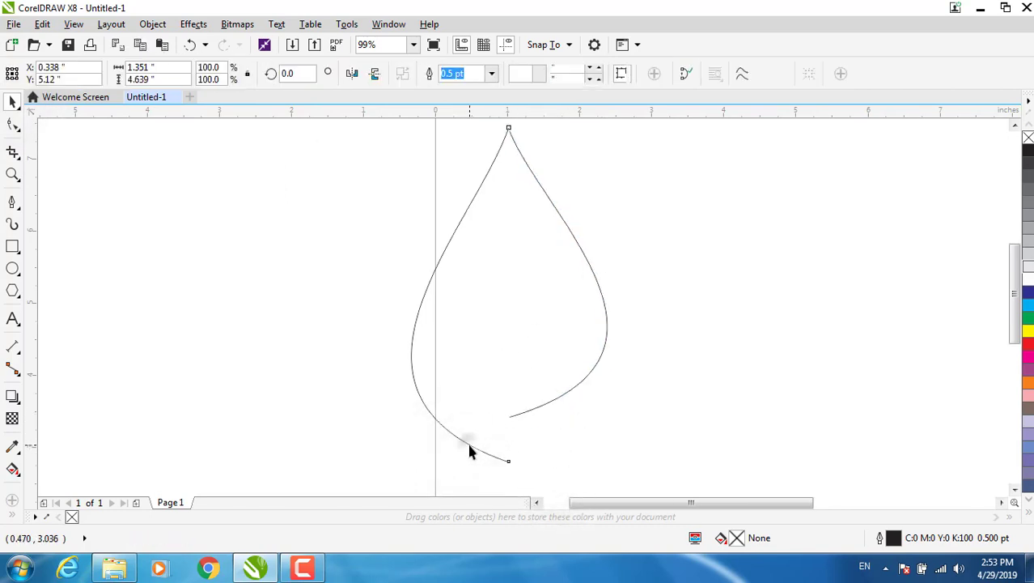
left_click_drag(459, 465, 452, 418)
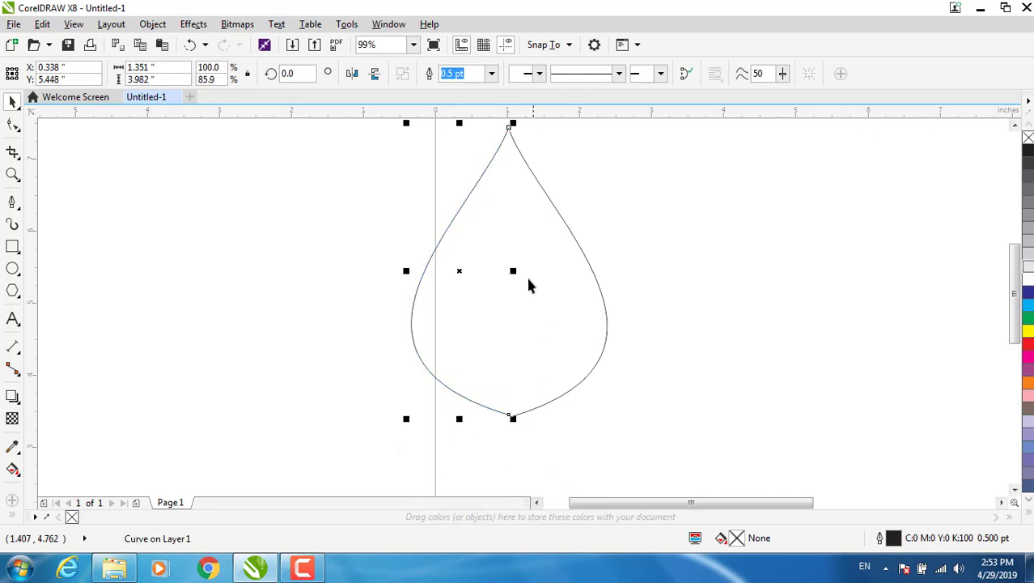
Skew the teardrop's right half outward to the right, keeping its upper tip in place
left_click(534, 349)
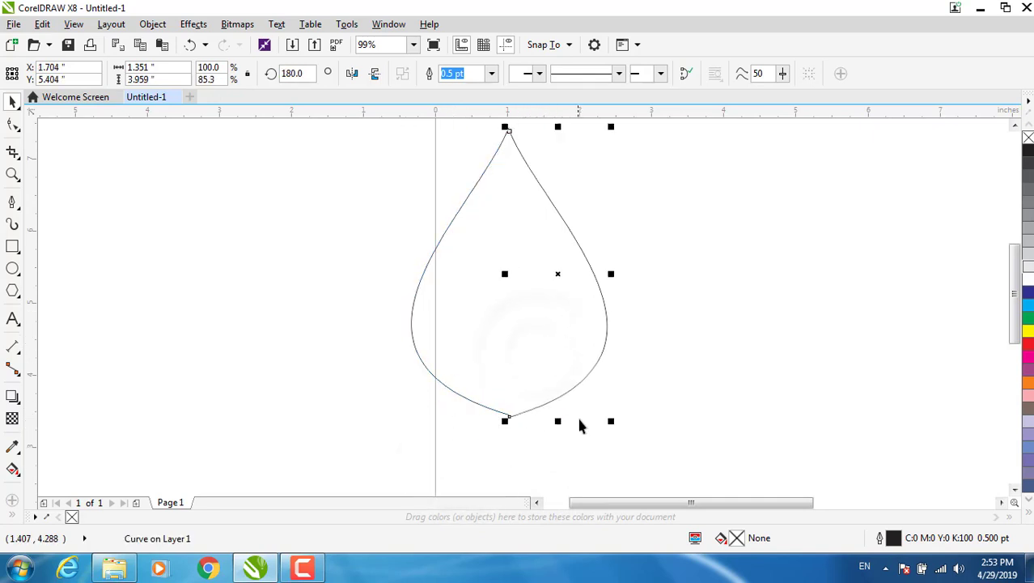
left_click(562, 275)
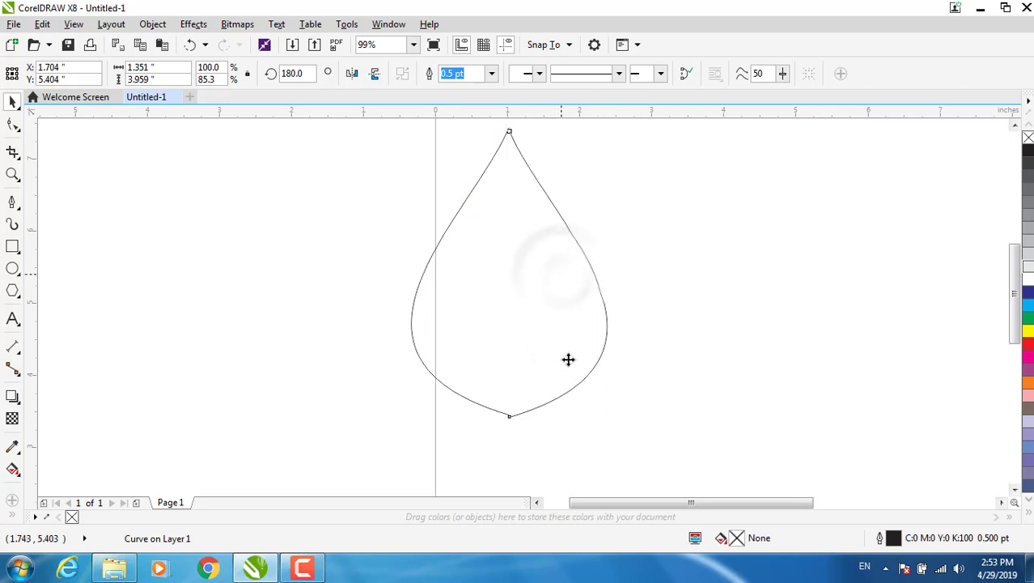
left_click(565, 276)
left_click_drag(554, 422, 615, 420)
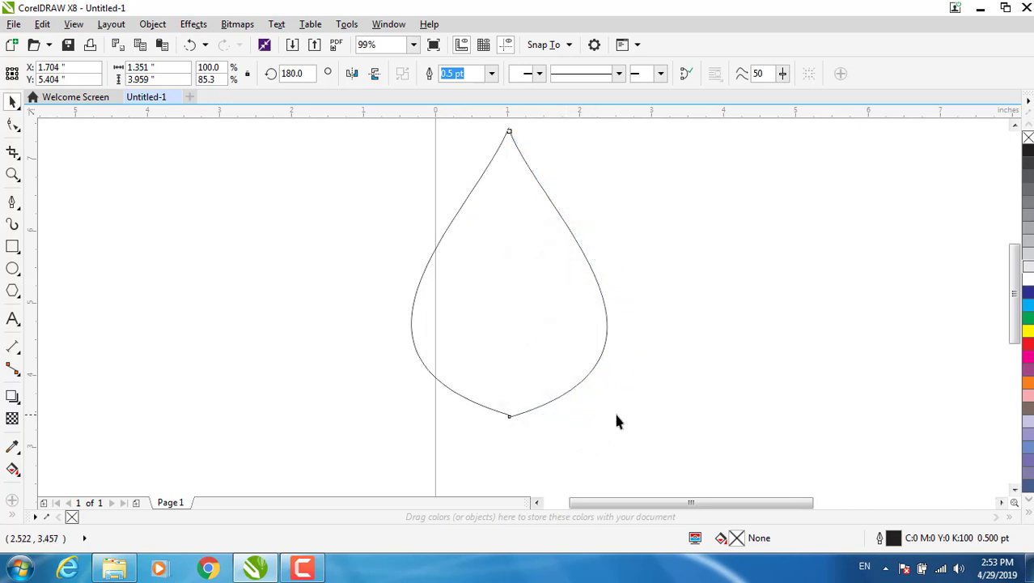
Skew the left half outward to the left to about 2 inches wide and nudge the right half so the upper tips meet
left_click(409, 310)
left_click(413, 306)
left_click(459, 271)
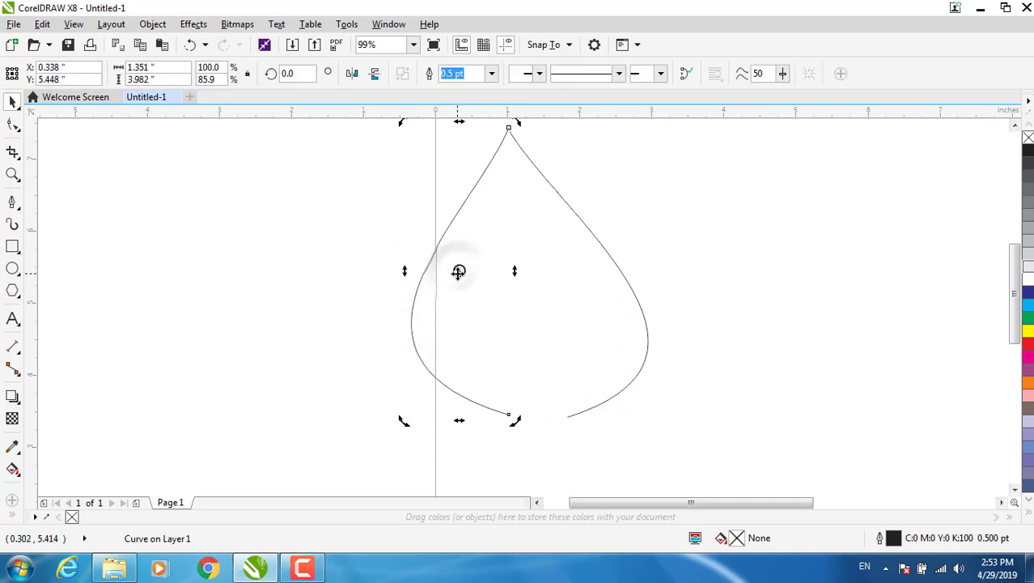
left_click(458, 272)
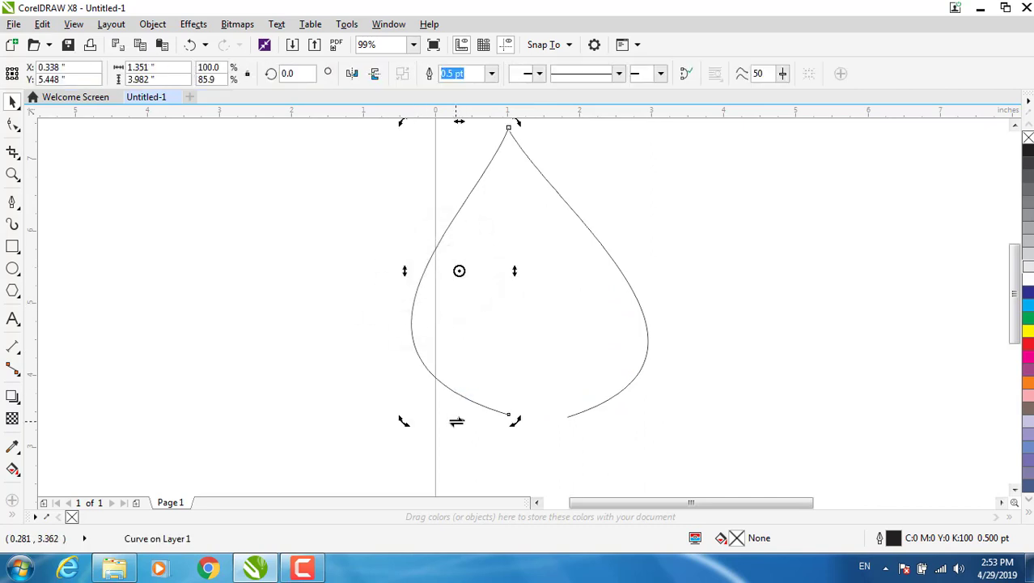
left_click_drag(456, 421, 392, 418)
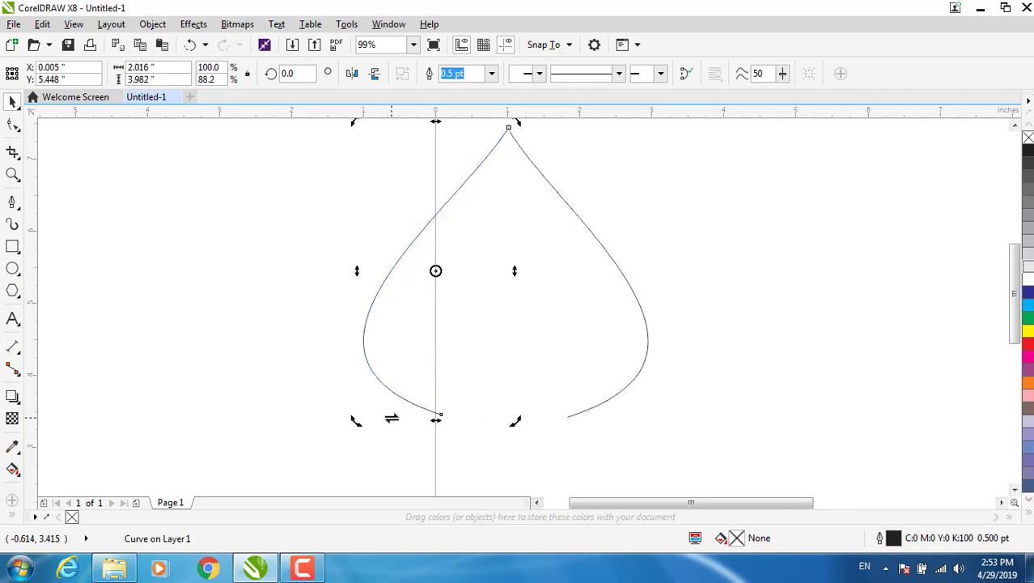
left_click_drag(542, 176, 543, 176)
left_click(605, 173)
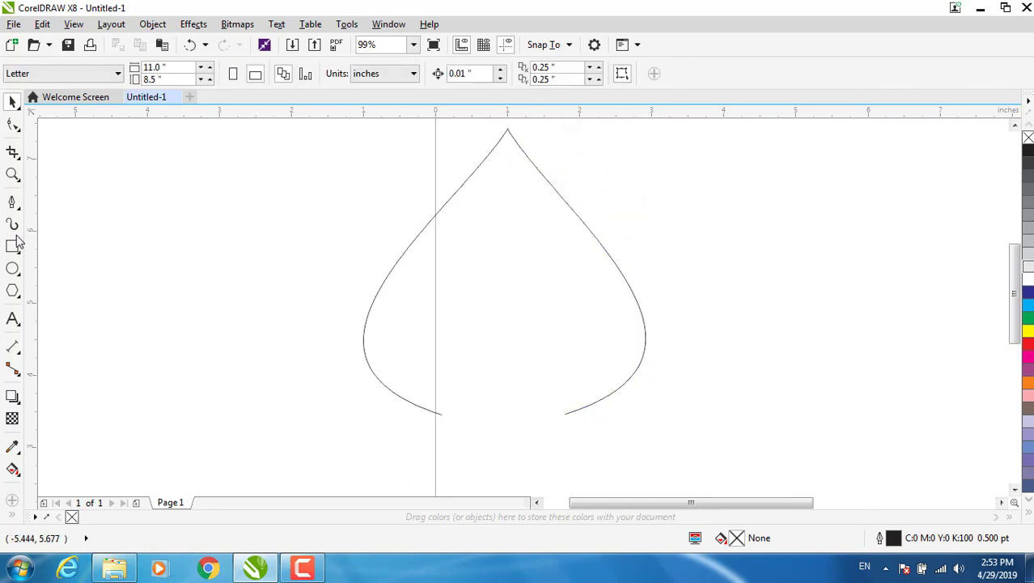
Blend the left curve into the right curve with 20 steps
left_click(18, 375)
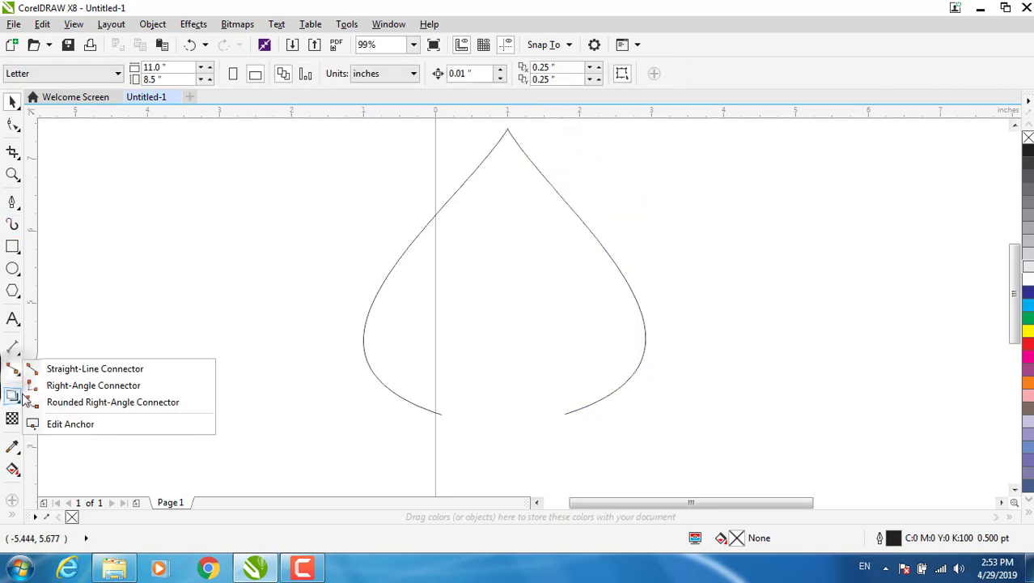
left_click(16, 398)
left_click(64, 437)
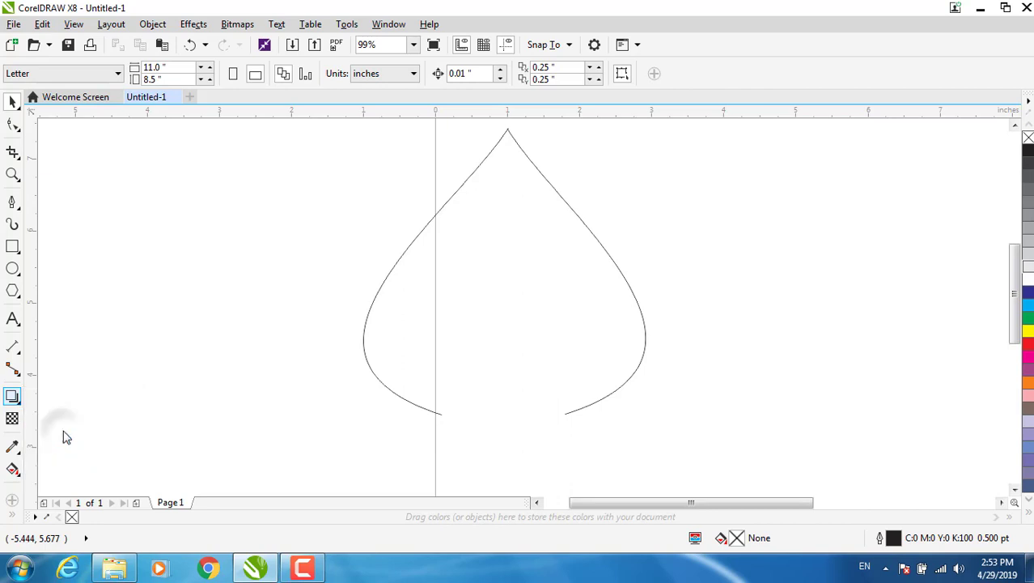
left_click_drag(417, 296, 594, 277)
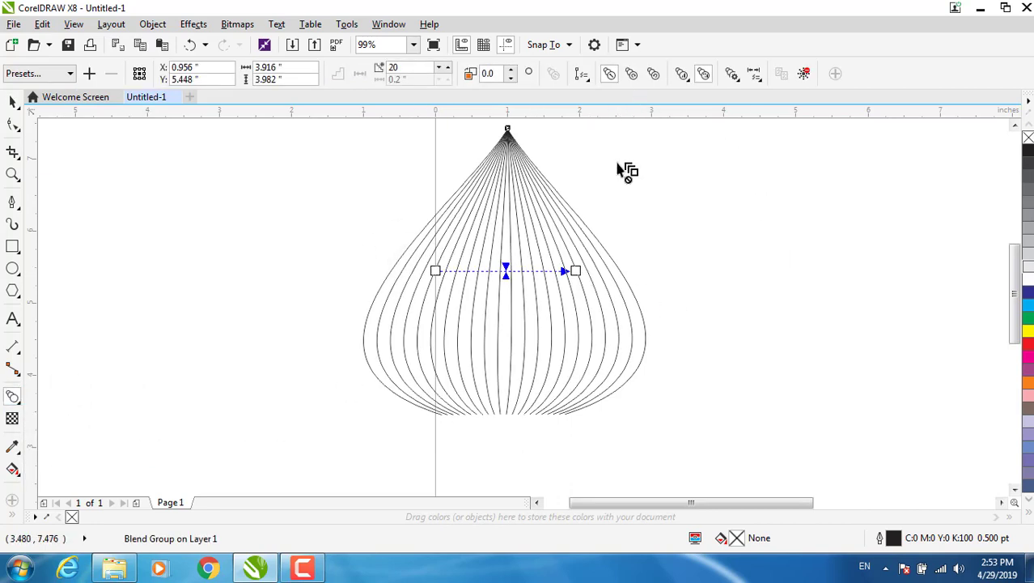
Flatten and scale down the blended shape to about 1.7 by 1.35 inches and move it inside the page's left edge
left_click(12, 104)
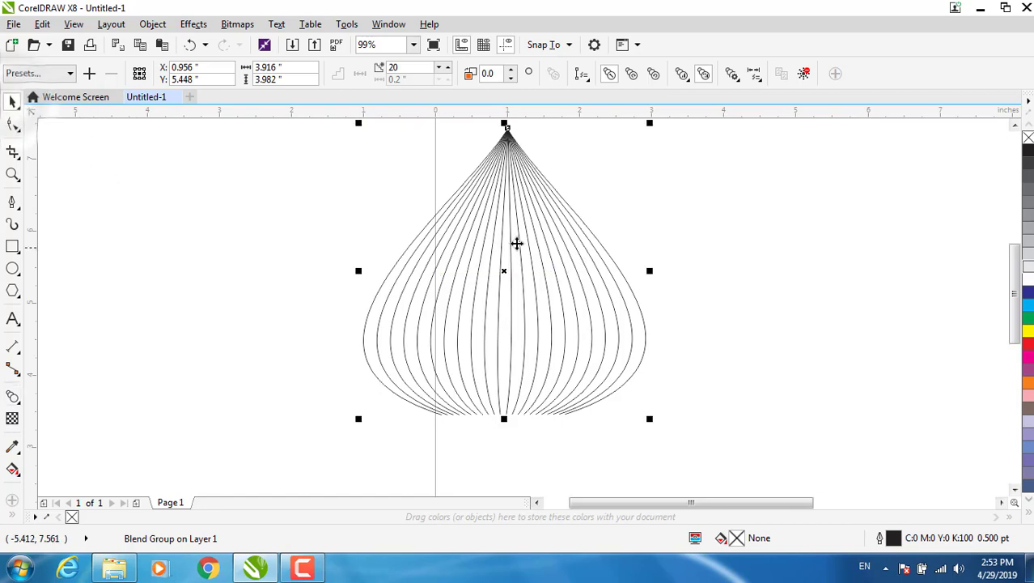
left_click_drag(504, 120, 503, 191)
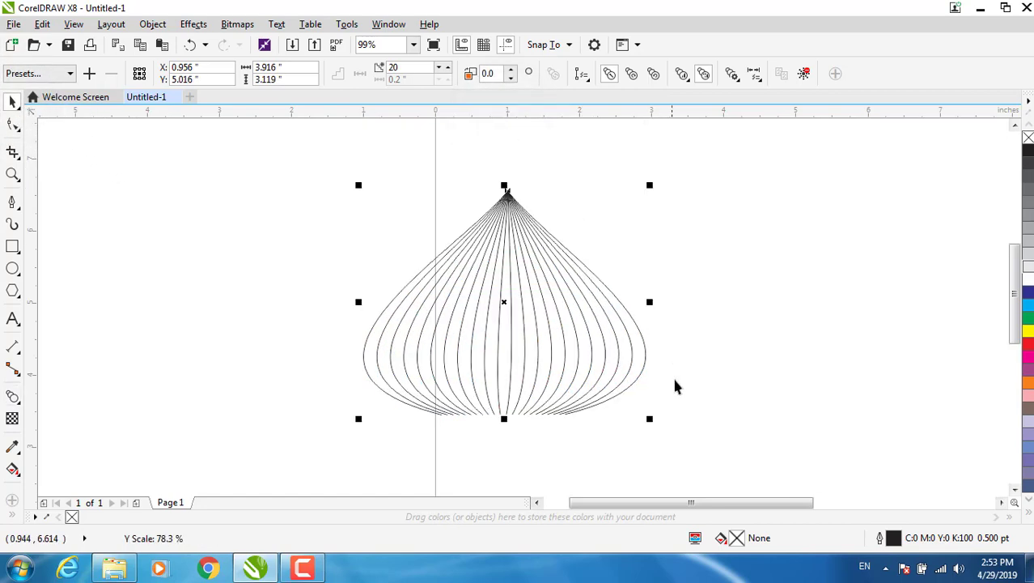
left_click_drag(649, 418, 487, 290)
left_click_drag(430, 251, 557, 226)
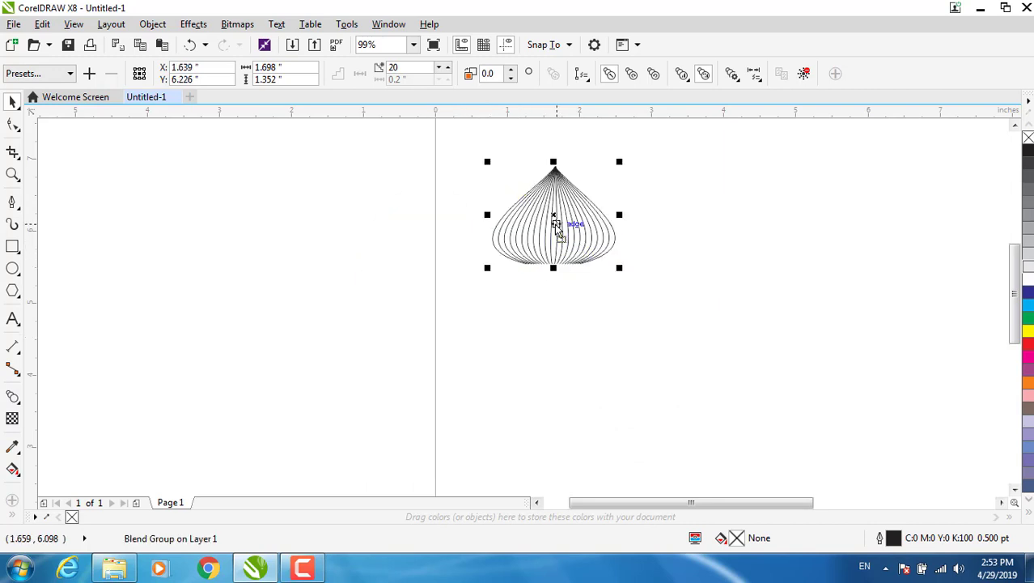
left_click(588, 338)
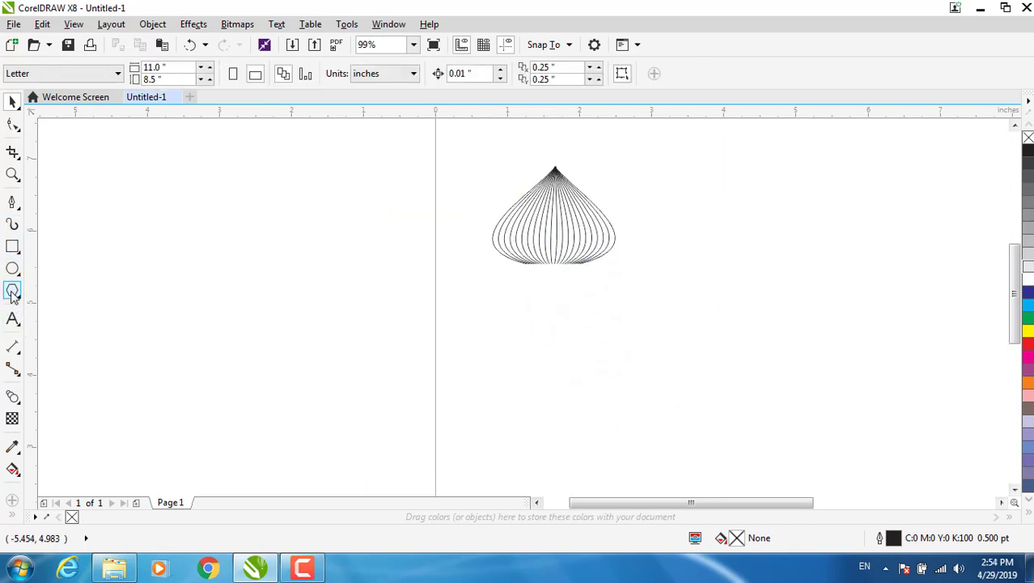
Draw a straight horizontal line about 2.05 inches long in the empty area left of the page with the Pen tool
left_click(12, 202)
left_click(127, 239)
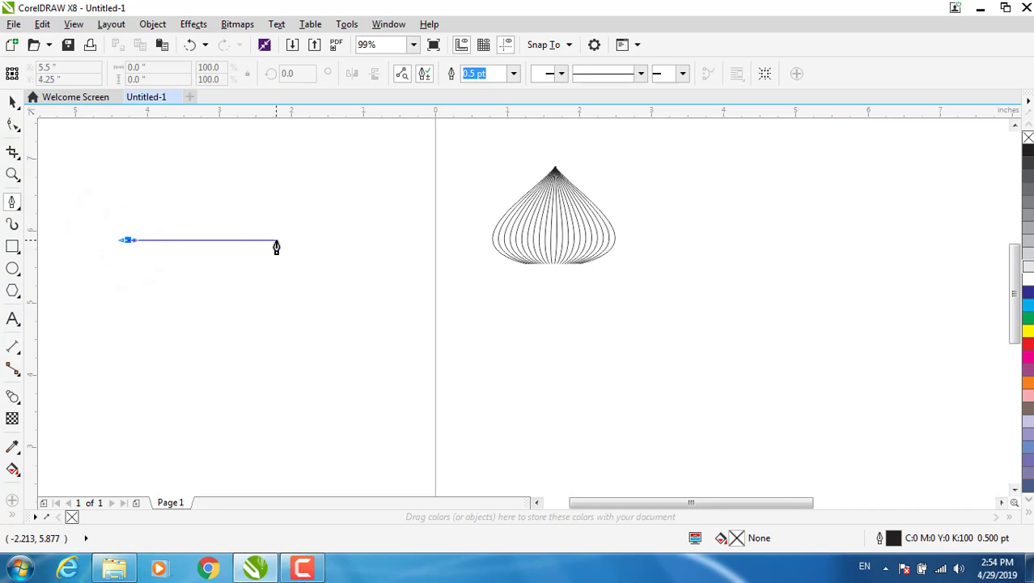
double_click(276, 240)
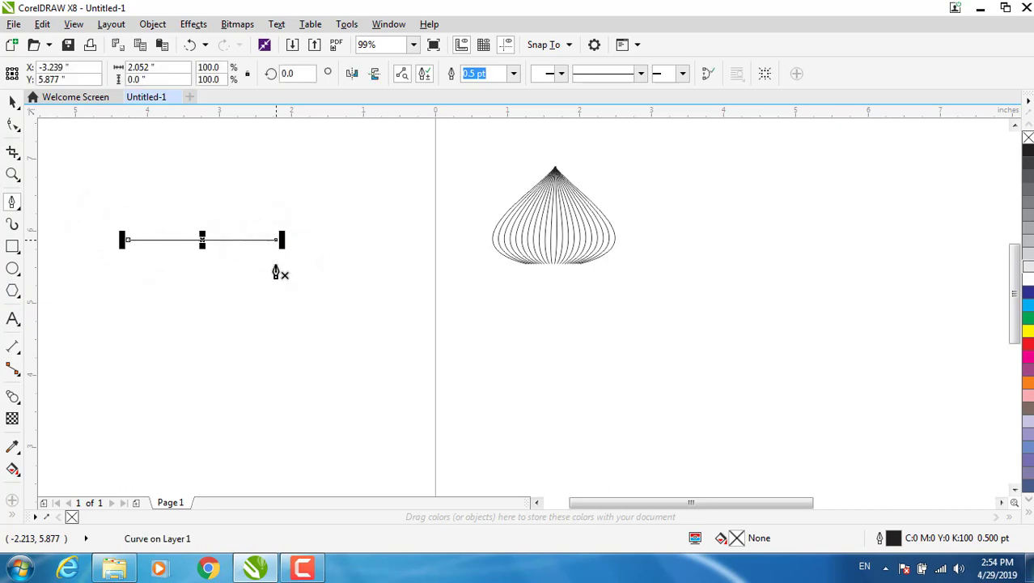
Duplicate the horizontal line and place the copy parallel to it, about 0.39 inches below the original
left_click(12, 103)
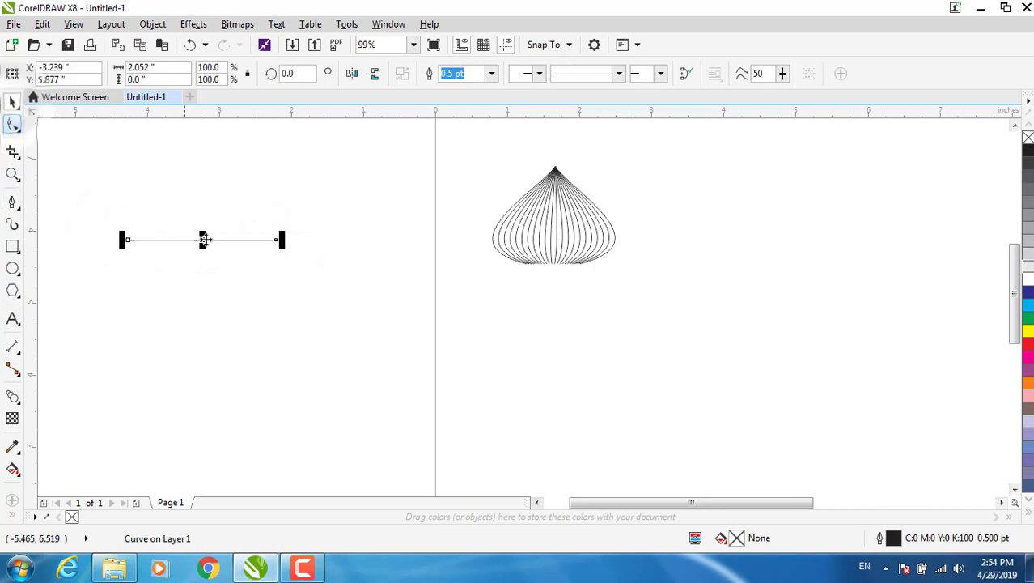
left_click(202, 239)
right_click(202, 240)
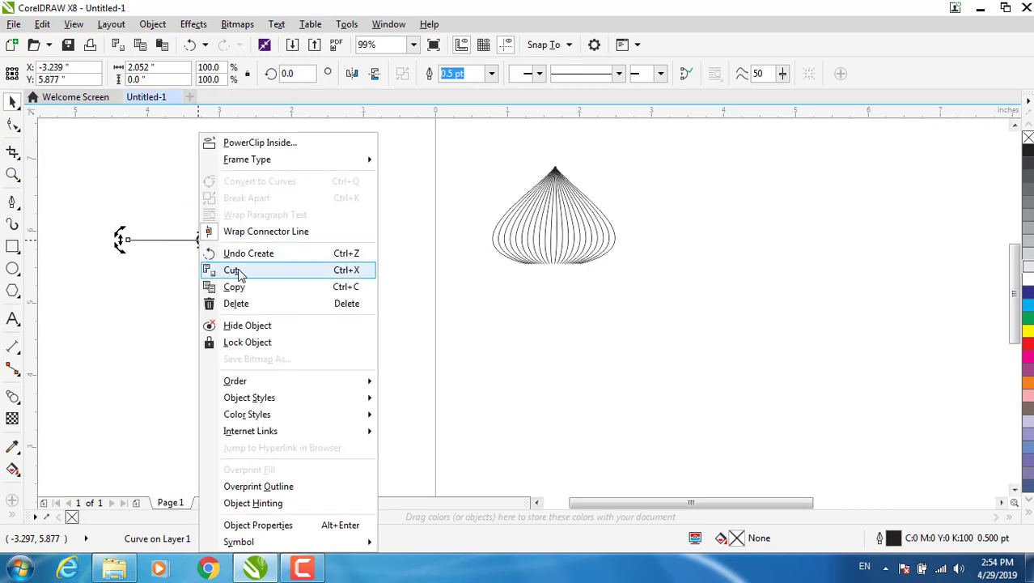
mouse_move(243, 159)
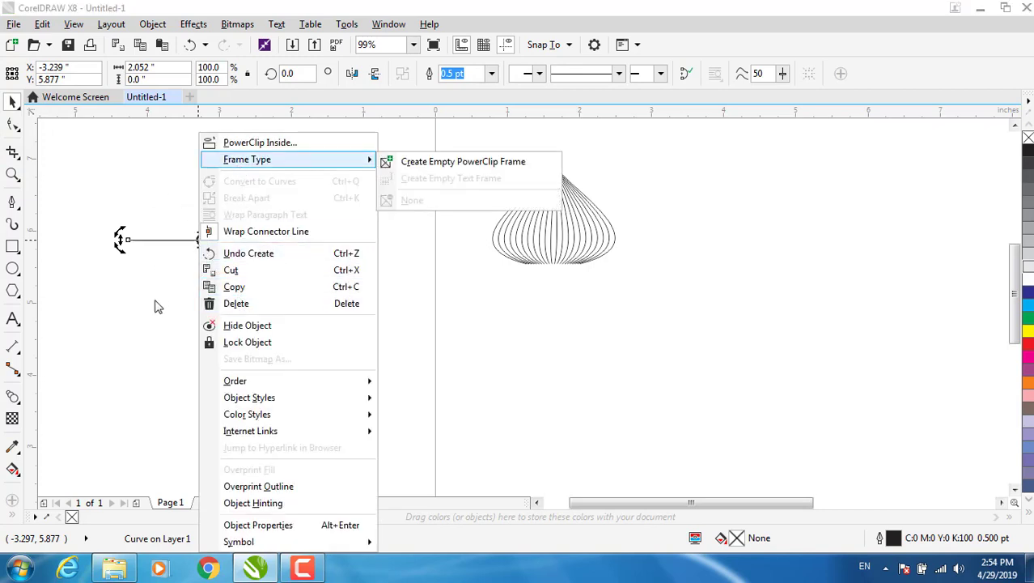
left_click(154, 296)
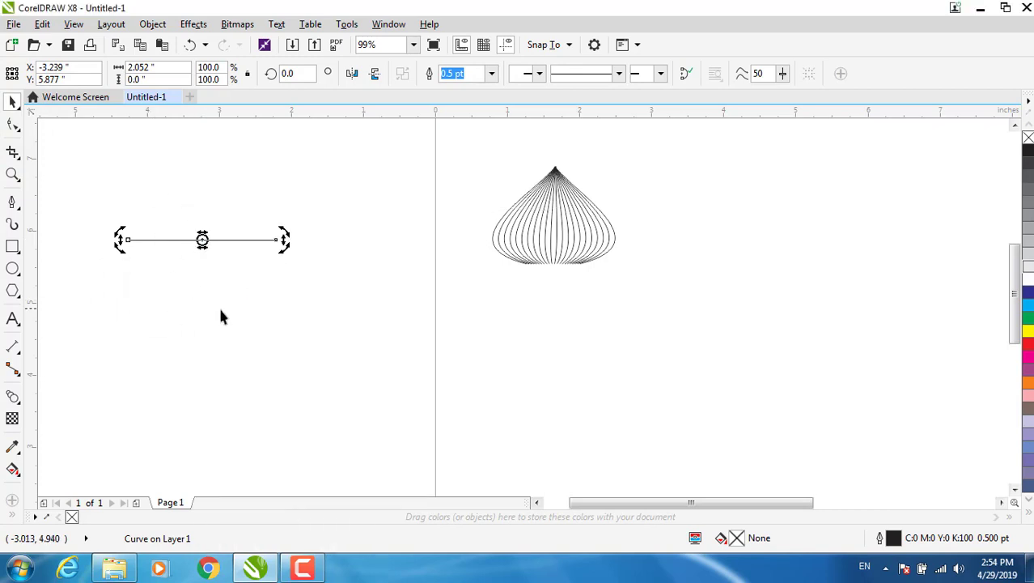
key("ctrl+d")
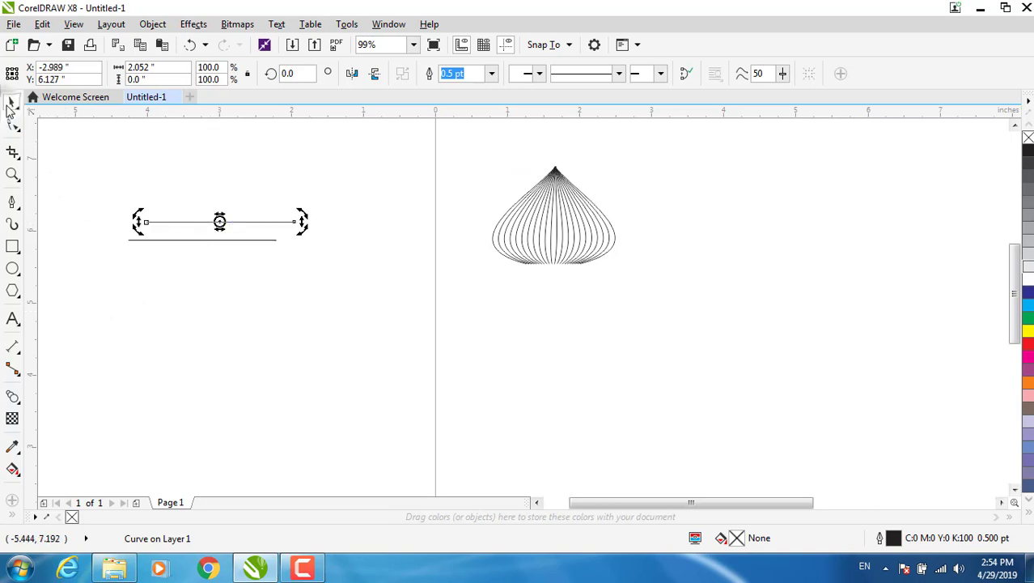
left_click(115, 283)
left_click(217, 221)
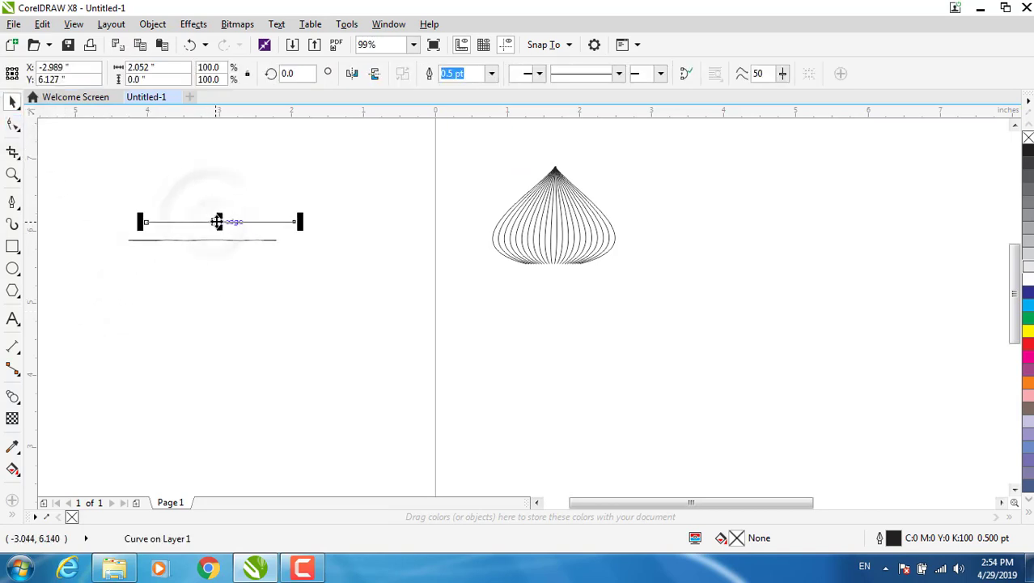
left_click_drag(217, 221, 195, 267)
left_click(219, 303)
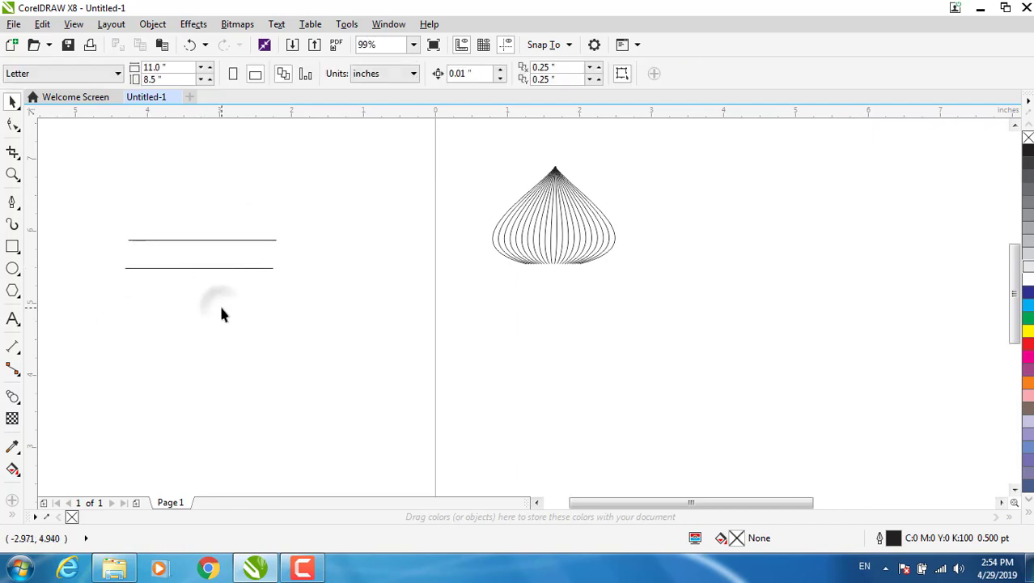
Blend the upper horizontal line into the lower one with 20 steps
left_click(12, 397)
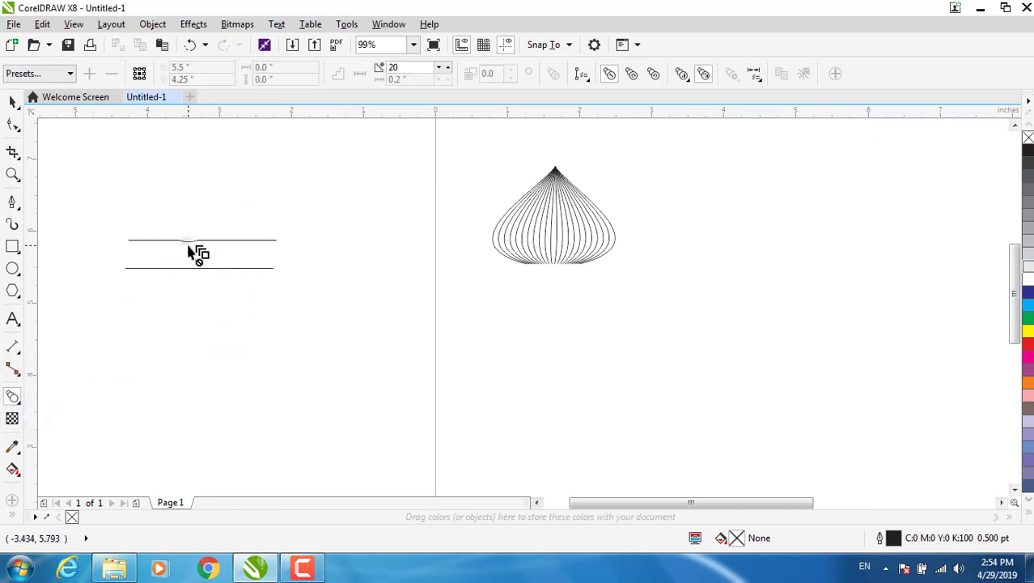
left_click_drag(192, 240, 202, 272)
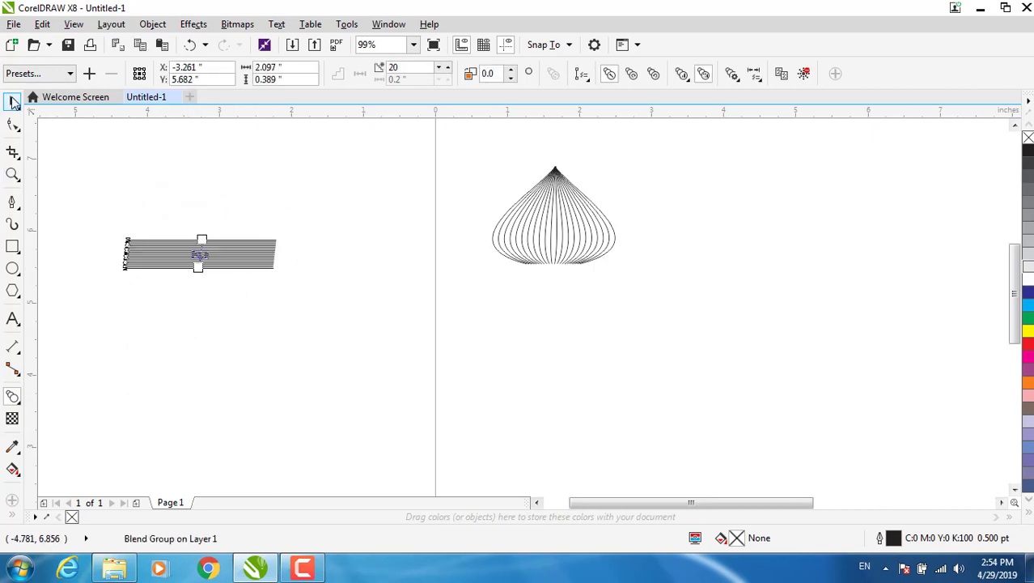
left_click(13, 101)
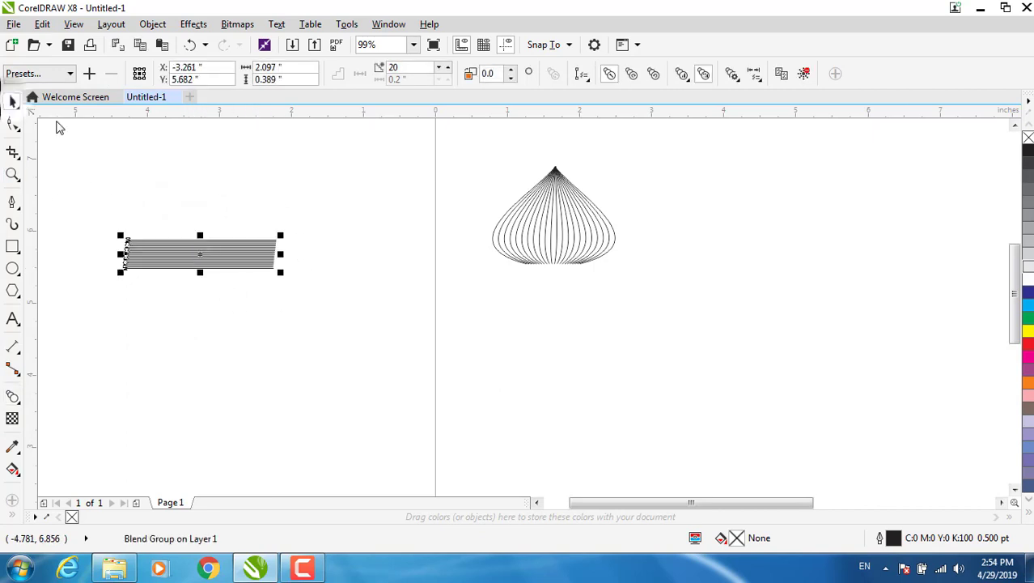
Reduce the number of steps in the horizontal line blend to 10
left_click(437, 68)
left_click(438, 69)
left_click(438, 69)
left_click(438, 69)
left_click(438, 69)
left_click(438, 69)
left_click(438, 69)
left_click(438, 69)
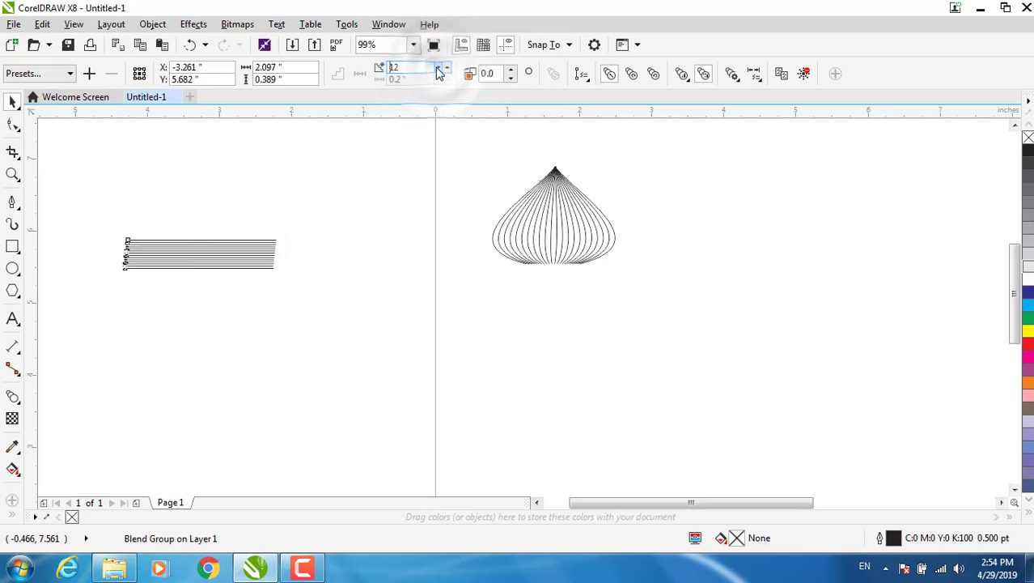
left_click(438, 69)
left_click(438, 68)
Move the line blend directly beneath the drop-shaped motif and scale it down to about 1.37 by 0.2 inches as a base
left_click_drag(200, 273, 559, 284)
left_click_drag(626, 272, 577, 274)
mouse_move(568, 274)
left_mouse_down()
mouse_move(594, 276)
mouse_move(551, 281)
left_mouse_up()
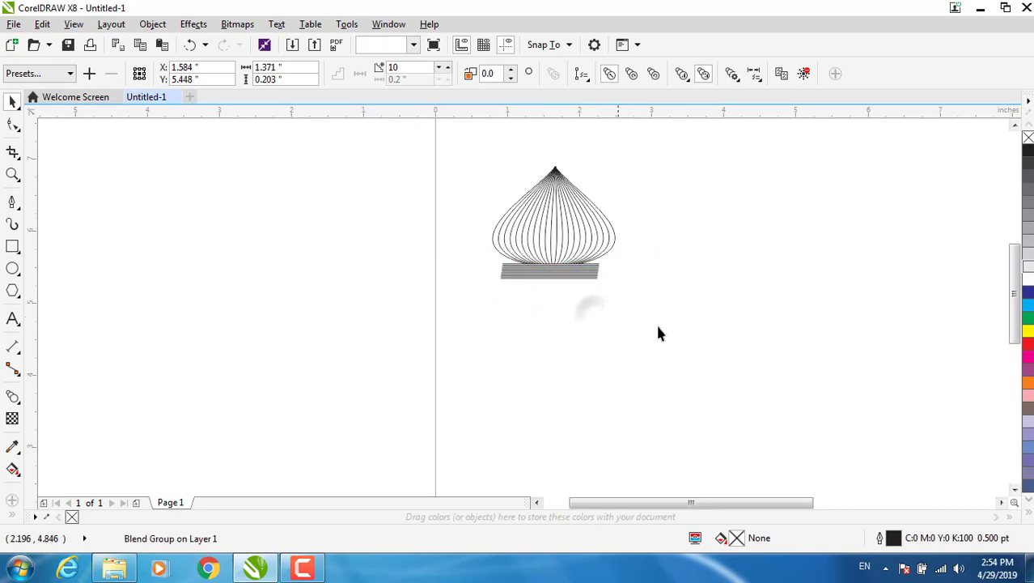
left_click(656, 324)
Draw an upright rectangle about 5 by 6 inches in the empty area of the page beside the motif
scroll(252, 283, "down", 2)
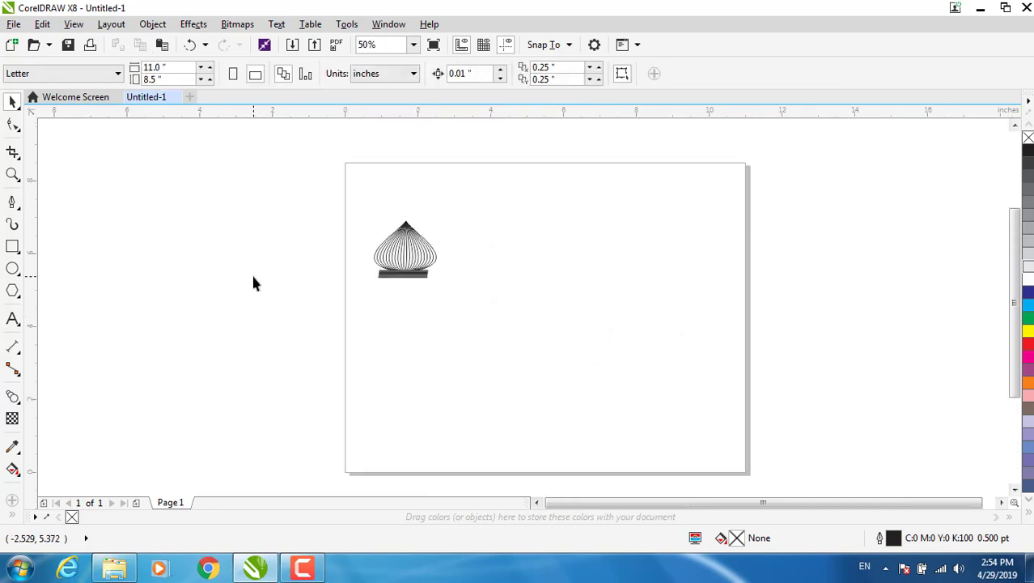
left_click(12, 247)
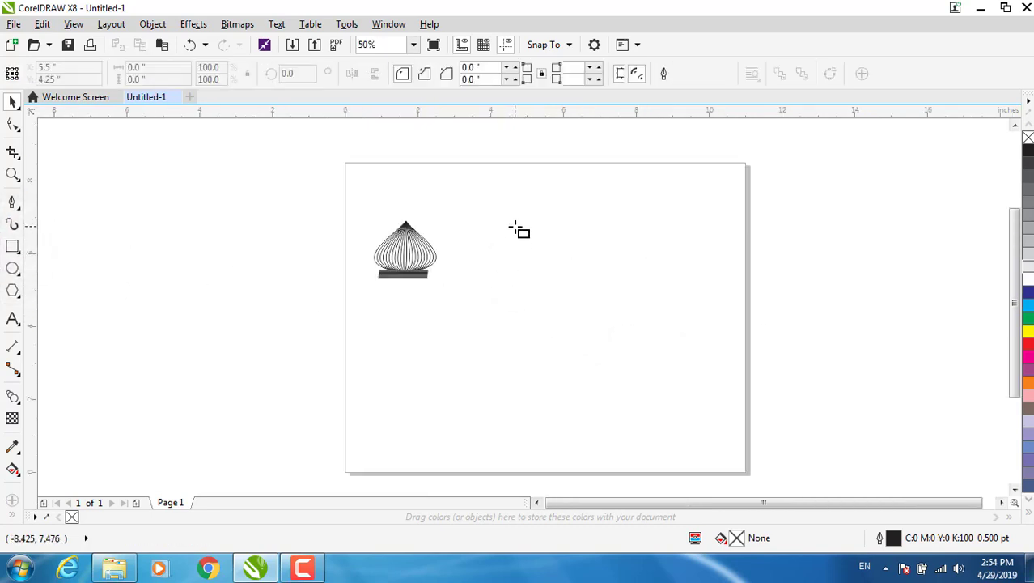
left_click_drag(514, 227, 699, 447)
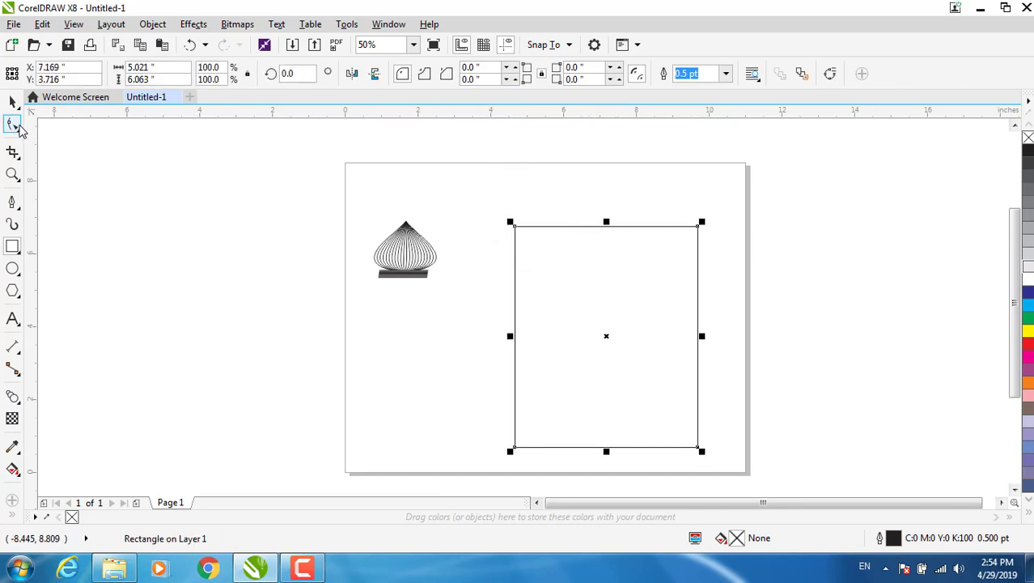
Convert the rectangle to curves and break the outline apart at its lower-right corner node
left_click(14, 124)
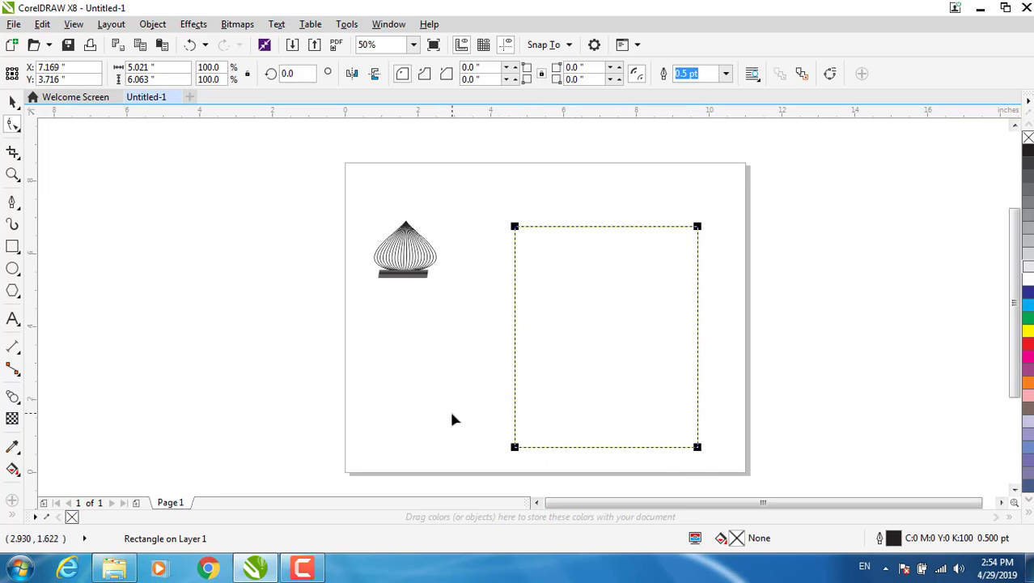
key("ctrl+q")
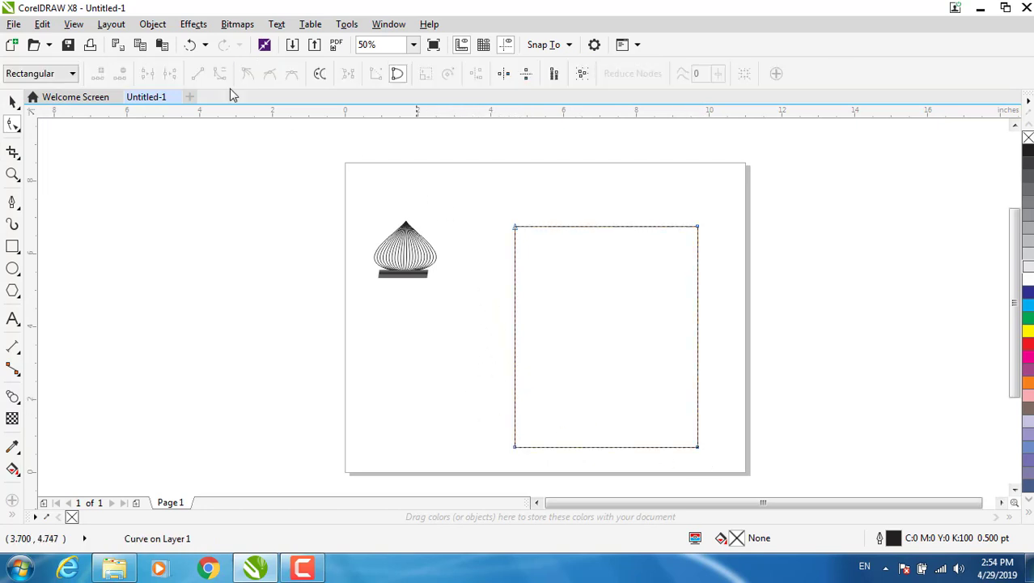
left_click(697, 448)
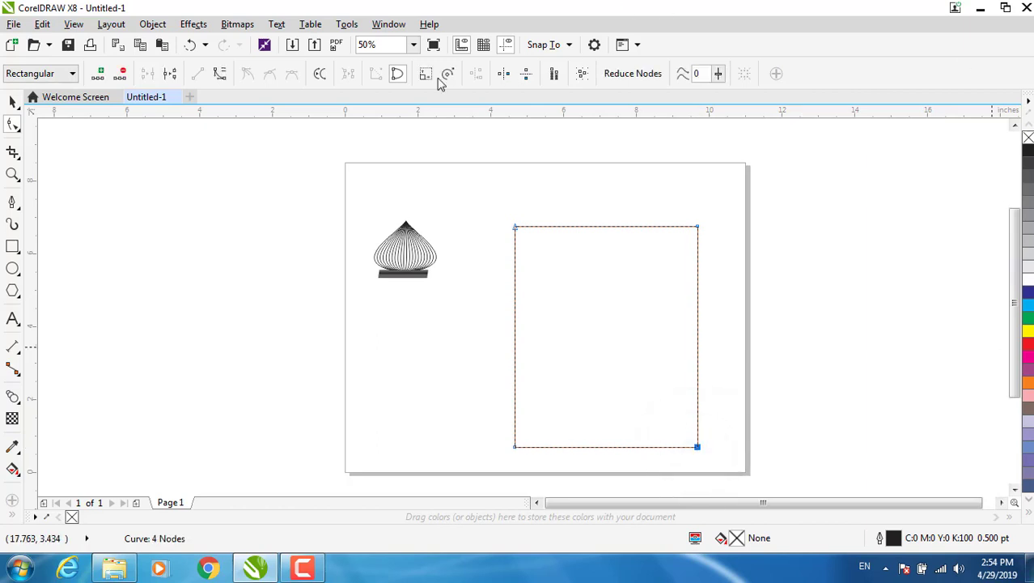
left_click(170, 74)
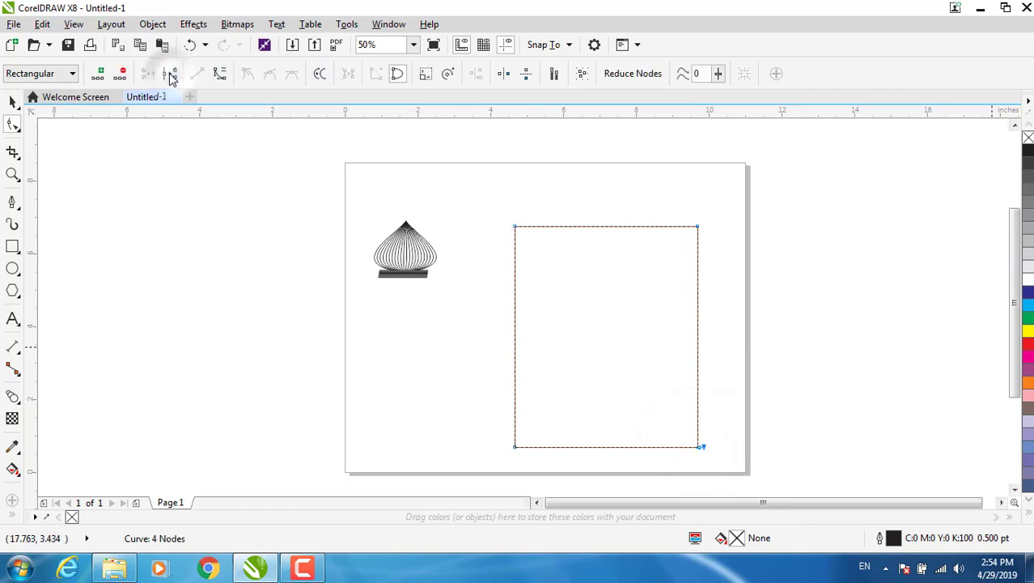
left_click(741, 283)
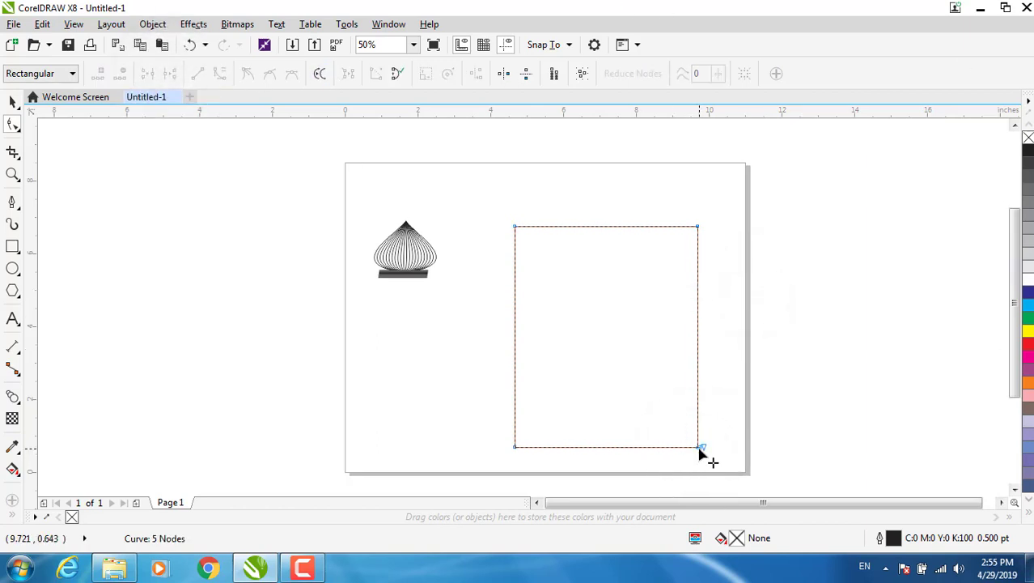
Pull the loose end of the rectangle's bottom edge downward and delete that segment, leaving a frame open at the bottom
left_click_drag(698, 446, 697, 478)
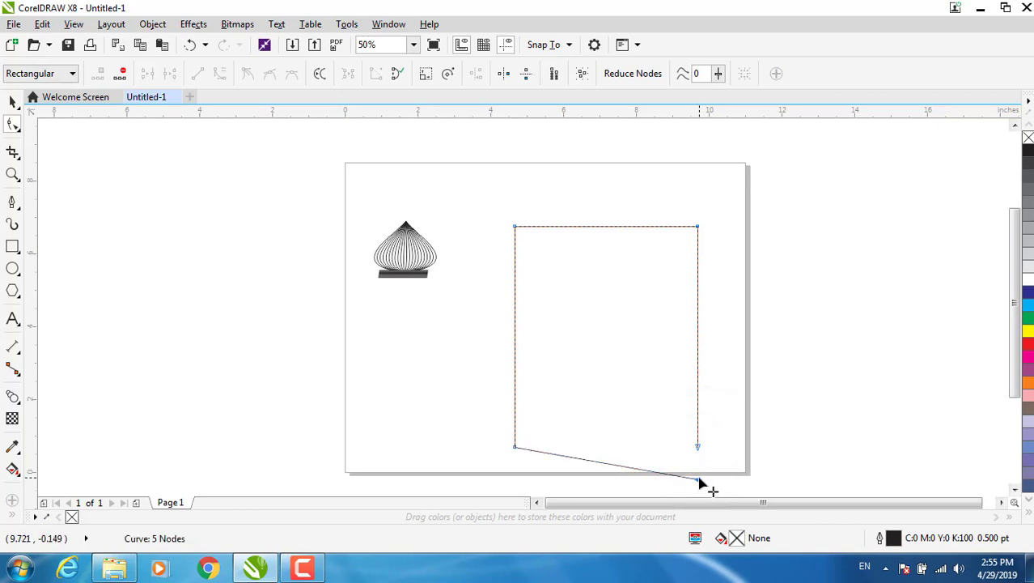
right_click(687, 480)
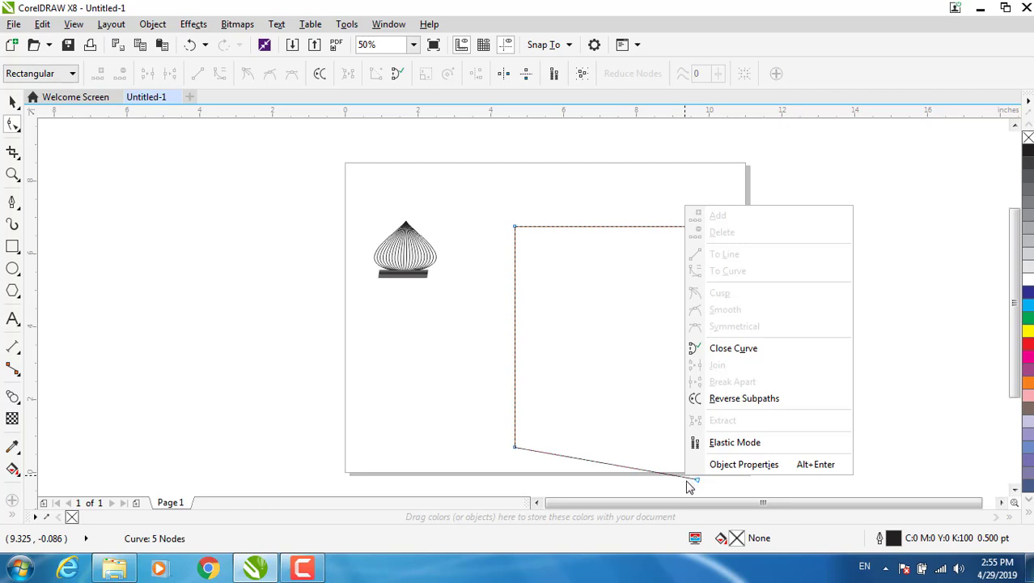
left_click(675, 475)
right_click(674, 480)
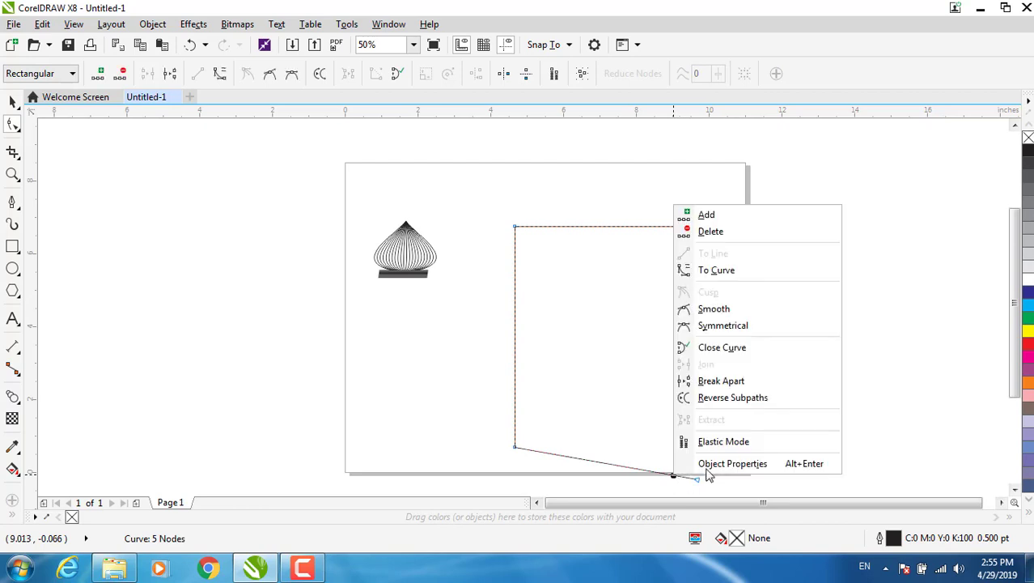
left_click(710, 231)
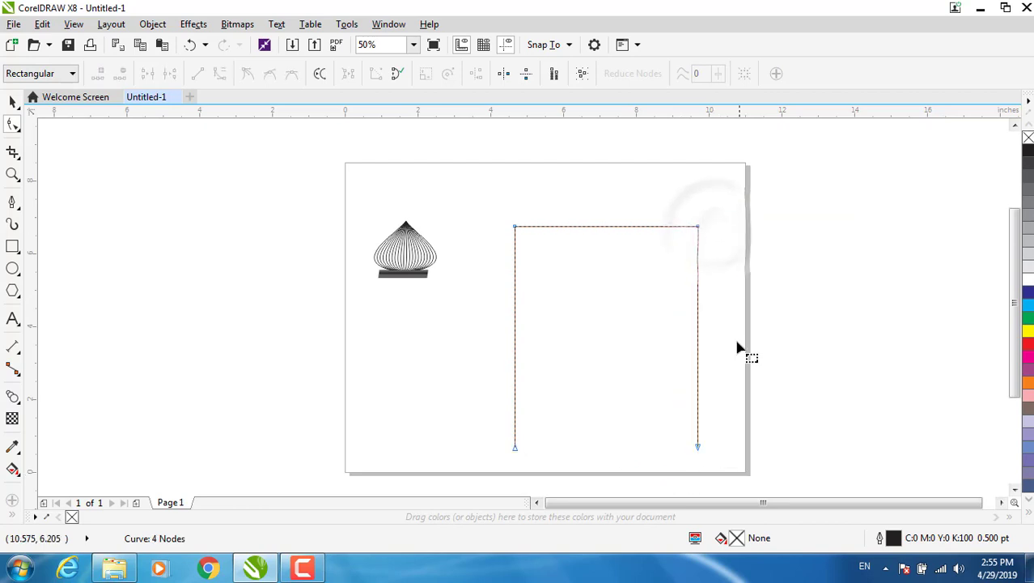
Move the open frame up and slightly left, duplicate it, and align the copy exactly over the original
left_click(11, 103)
key("ctrl+d")
left_click_drag(607, 336, 585, 293)
key("ctrl+d")
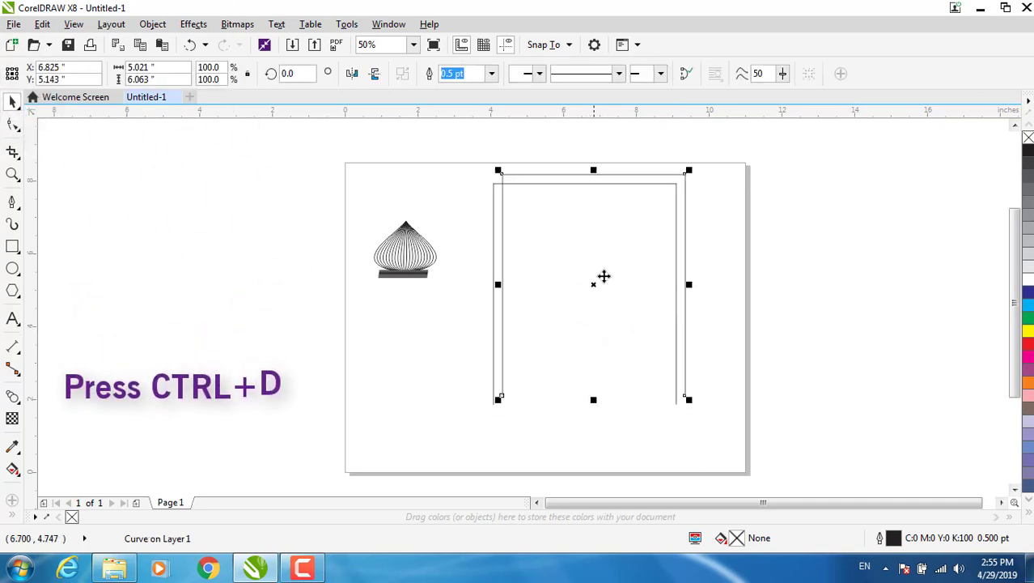
left_click_drag(596, 281, 590, 300)
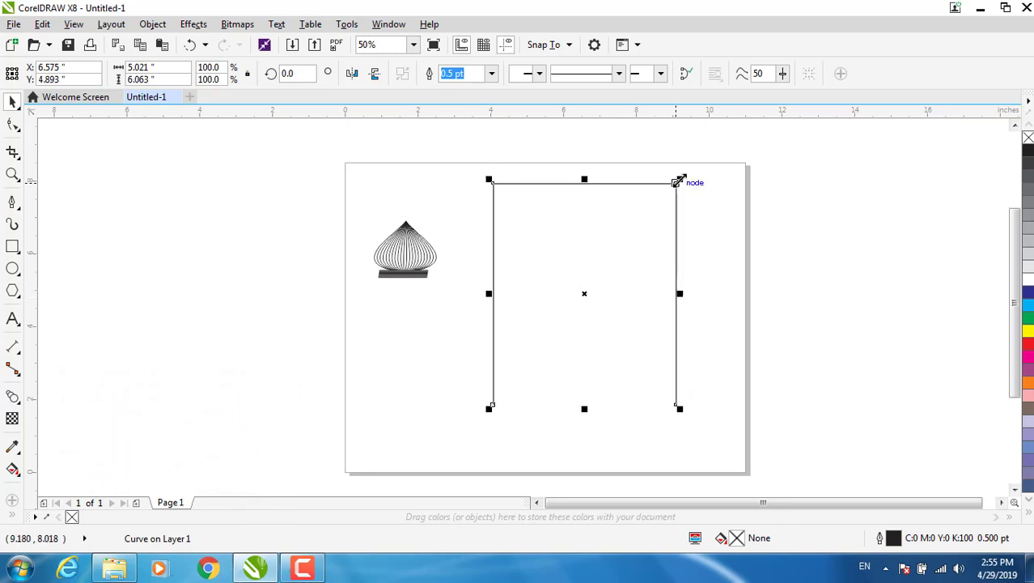
Scale the frame copy about its centre to about 3.8 inches wide and stretch its legs down level with the outer frame's ends
left_click_drag(680, 180, 659, 208)
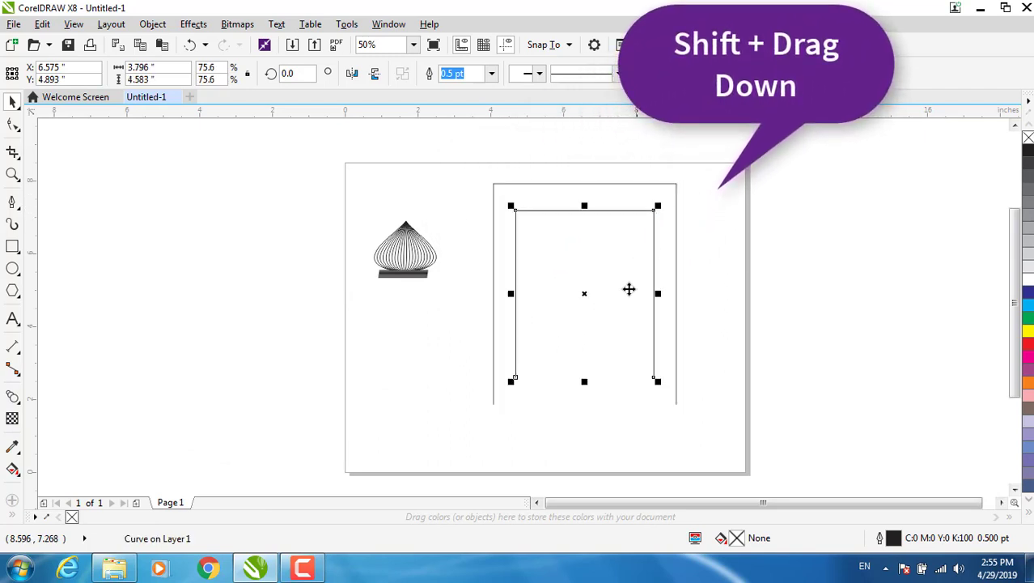
left_click_drag(584, 380, 584, 405)
left_click(781, 235)
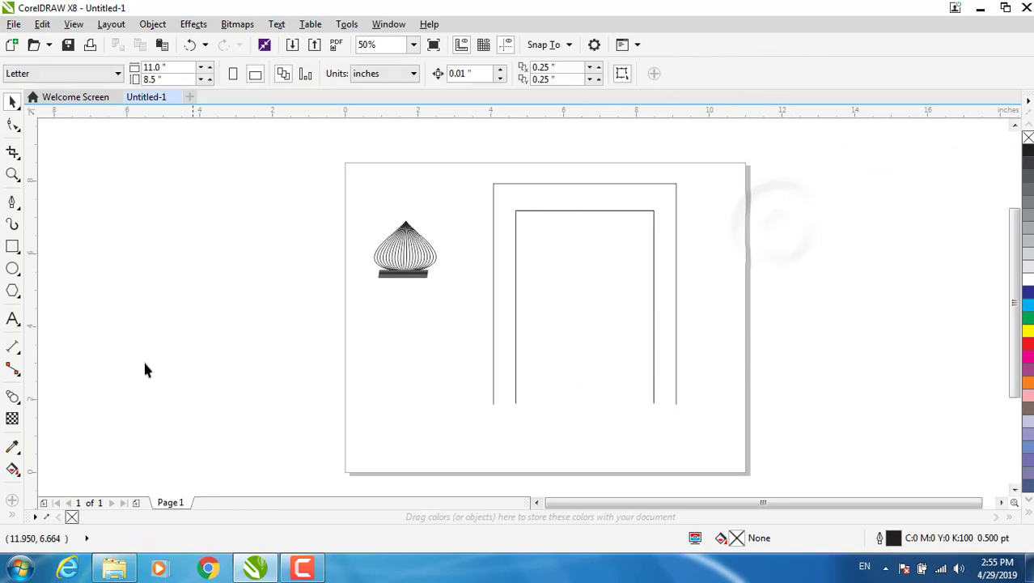
Blend the outer frame into the inner one with 20 steps and shrink the resulting arch to about 3.7 by 4.45 inches
left_click(12, 398)
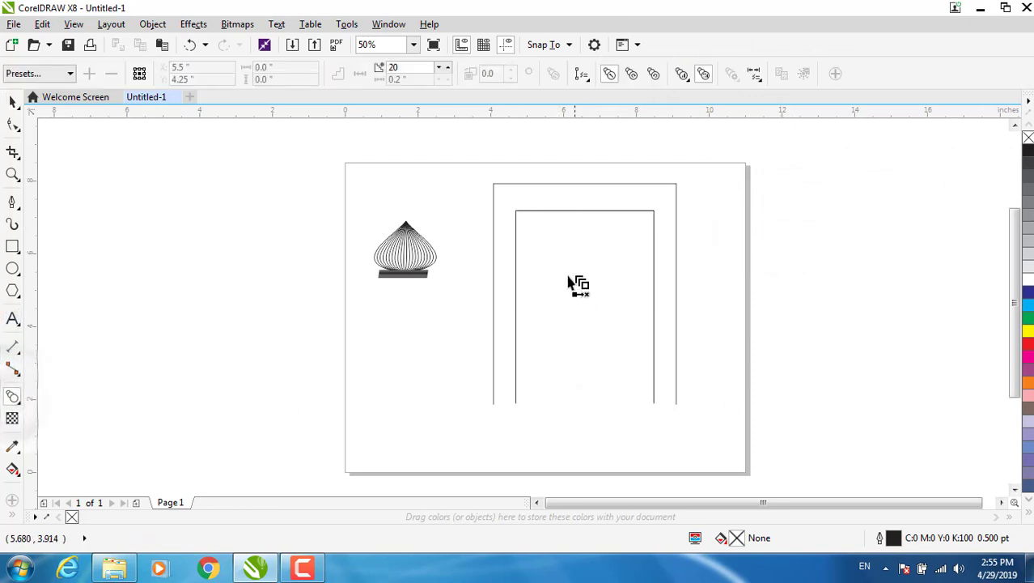
left_click_drag(530, 196, 588, 344)
left_click(12, 101)
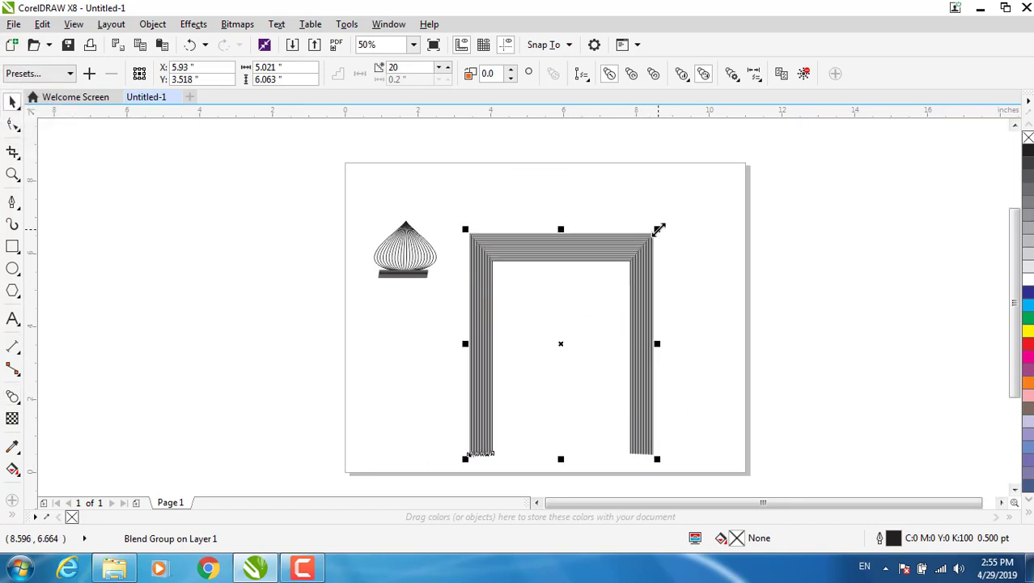
left_click_drag(660, 229, 605, 292)
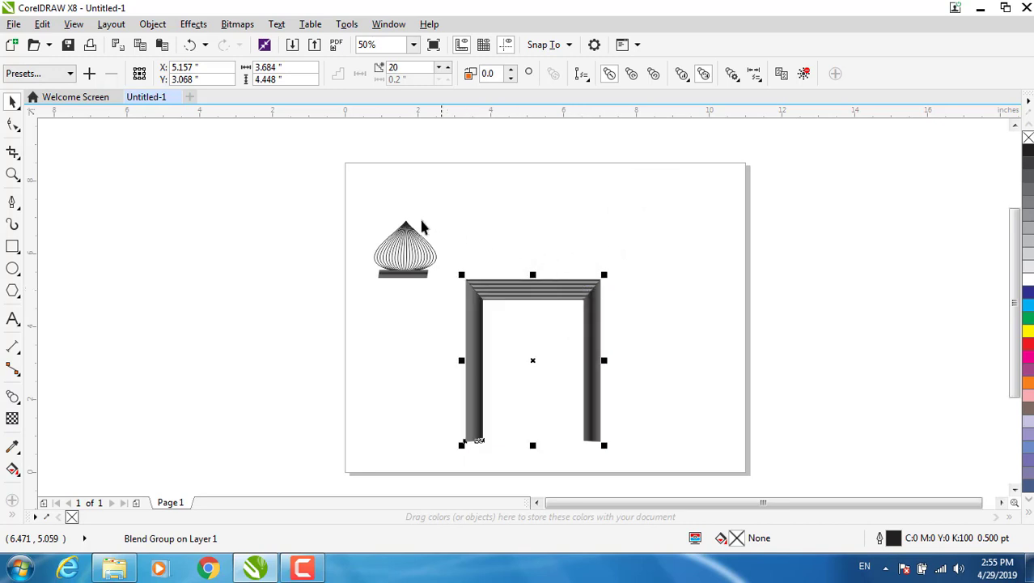
Move the drop-shaped motif with its striped base onto the arch and enlarge them together to about 3.6 by 3.3 inches
left_click_drag(317, 194, 452, 304)
left_click_drag(409, 256, 514, 261)
left_click_drag(543, 218, 666, 154)
left_click_drag(666, 154, 666, 154)
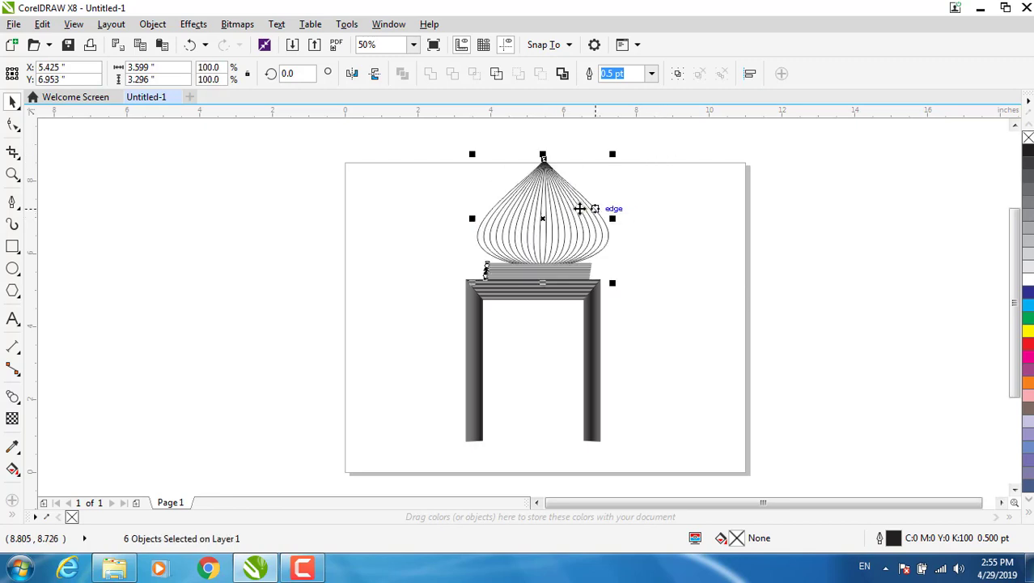
left_click(669, 228)
Flatten the striped base slightly from above and lower the dome onto it, centred over the arch with small upward and rightward nudges
left_click(530, 270)
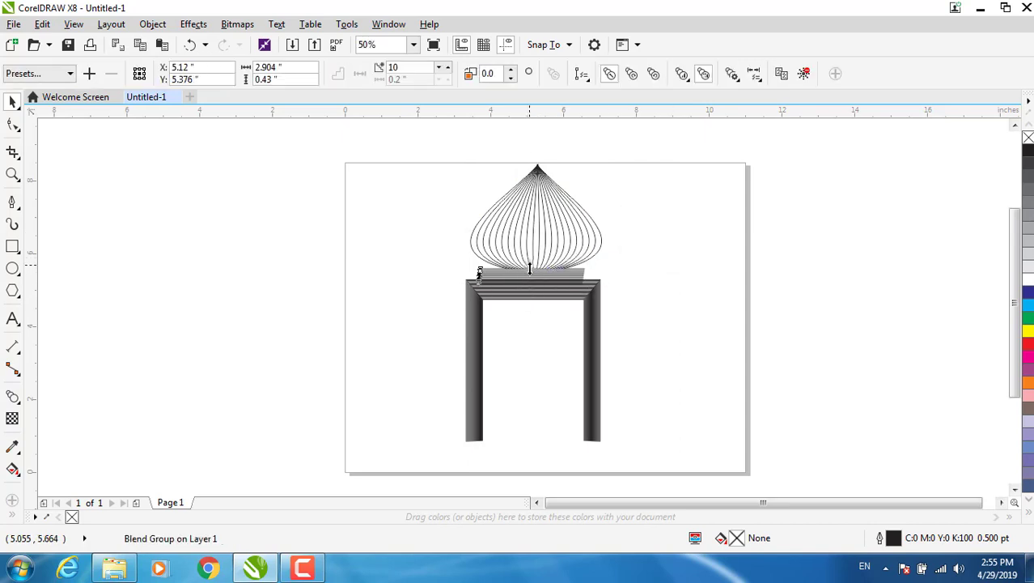
left_click_drag(530, 268, 531, 275)
left_click(553, 233)
left_click_drag(552, 218, 547, 231)
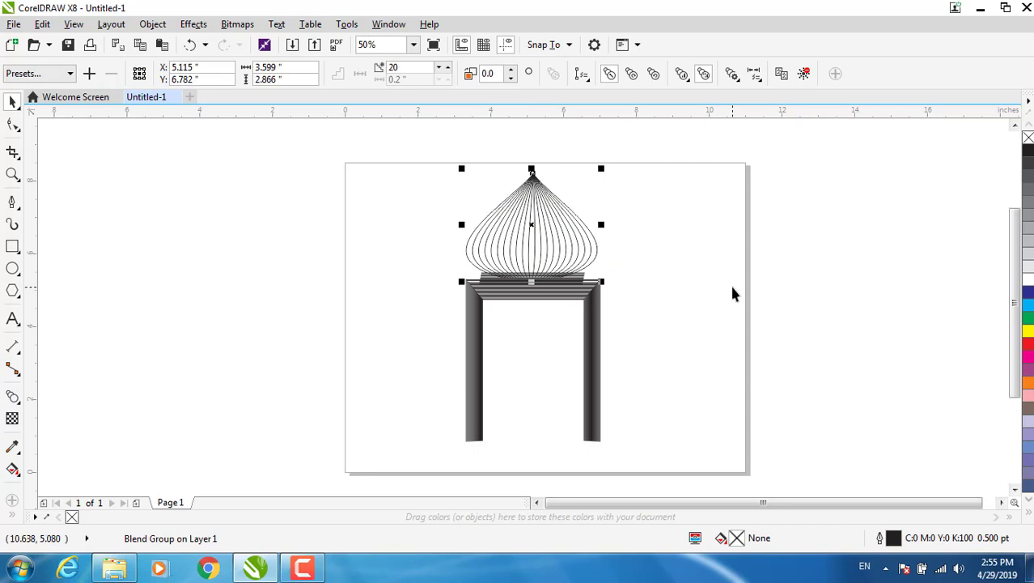
key("Up")
key("Up")
key("Up")
key("Right")
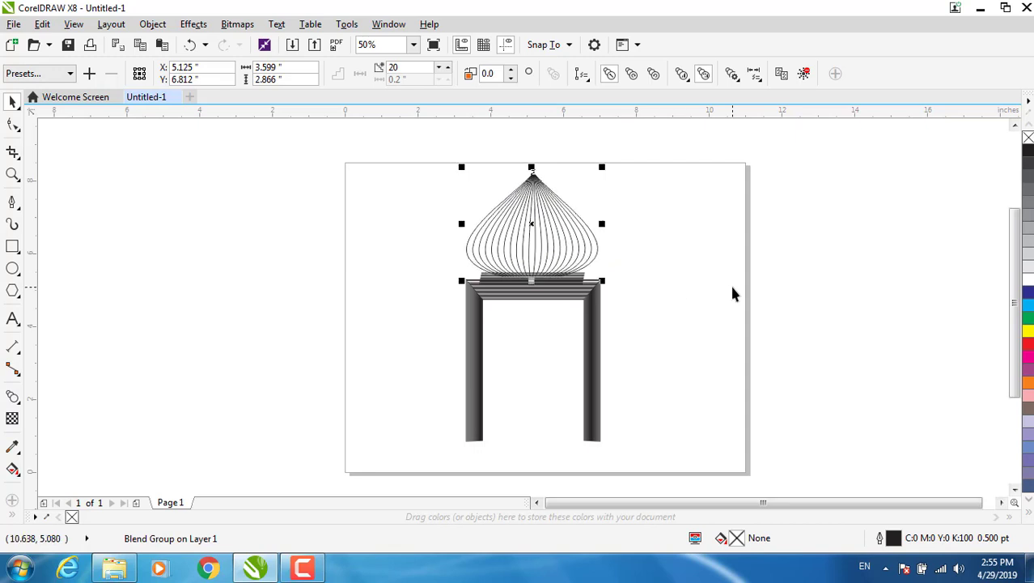
Reduce the arch's blend from the outer to the inner frame to 14 steps
left_click(685, 248)
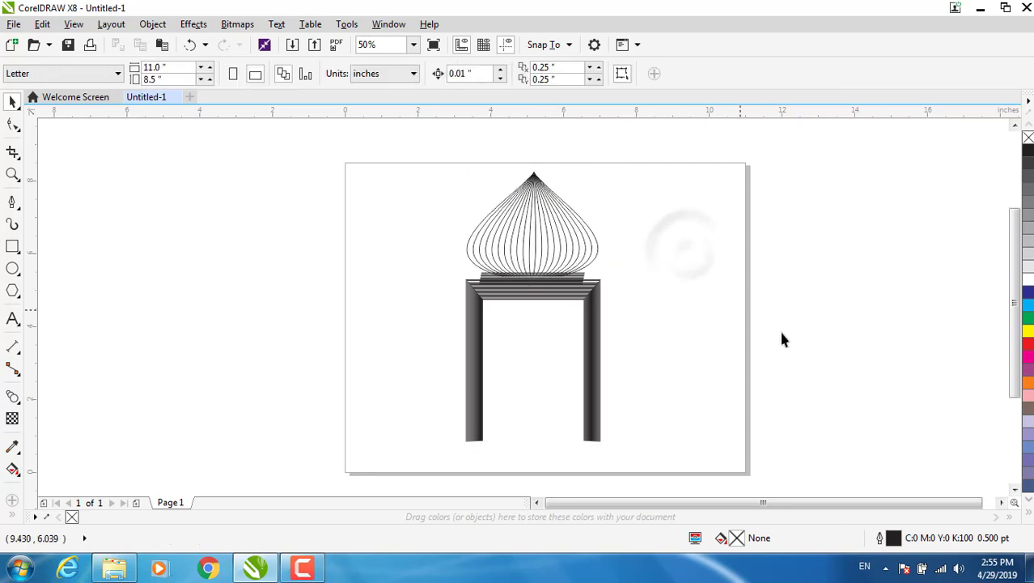
left_click(507, 305)
left_click(696, 301)
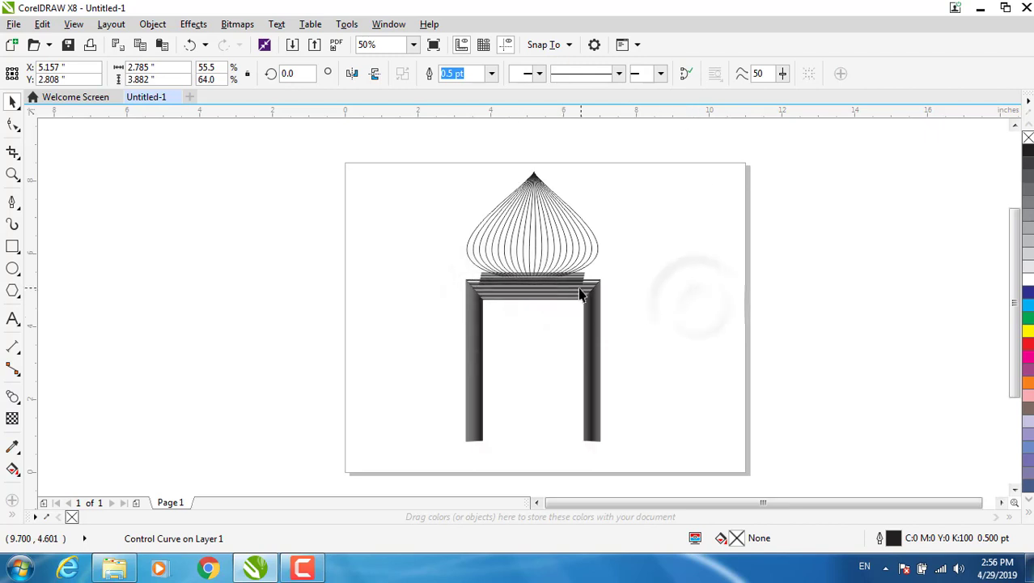
left_click(580, 294)
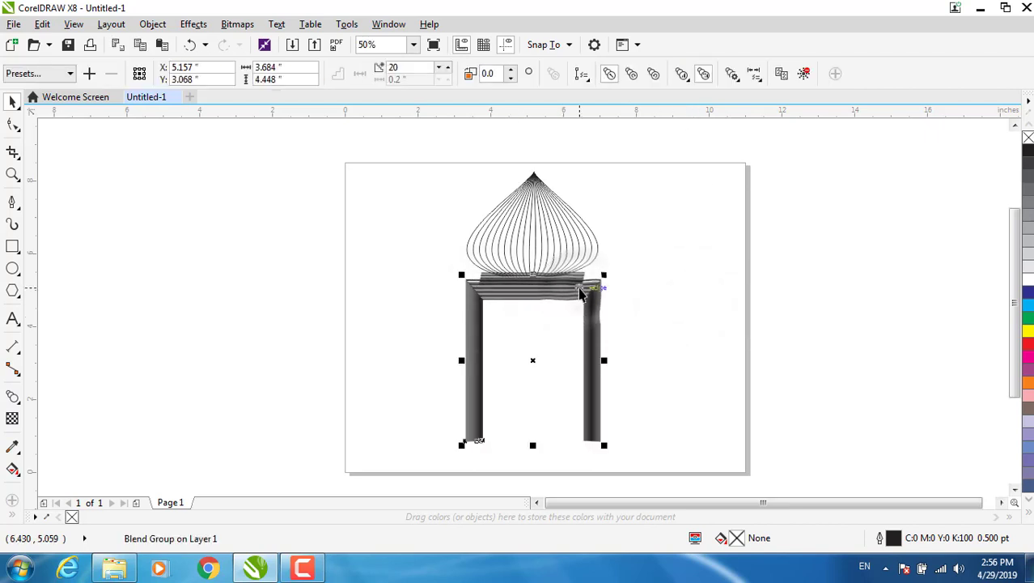
left_click(443, 73)
left_click(443, 73)
left_click(443, 73)
left_click(443, 73)
left_click(443, 73)
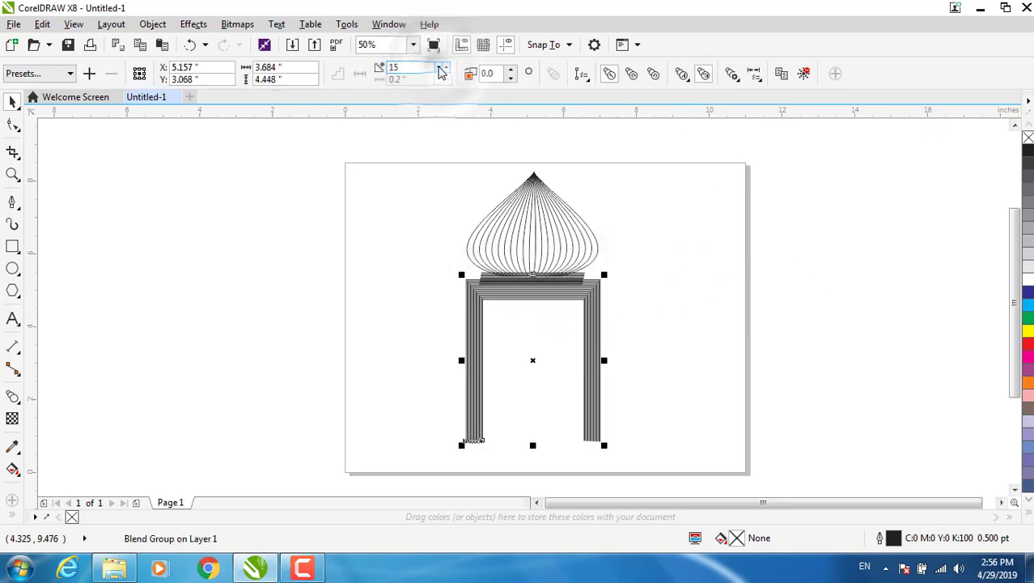
left_click(443, 73)
left_click(672, 280)
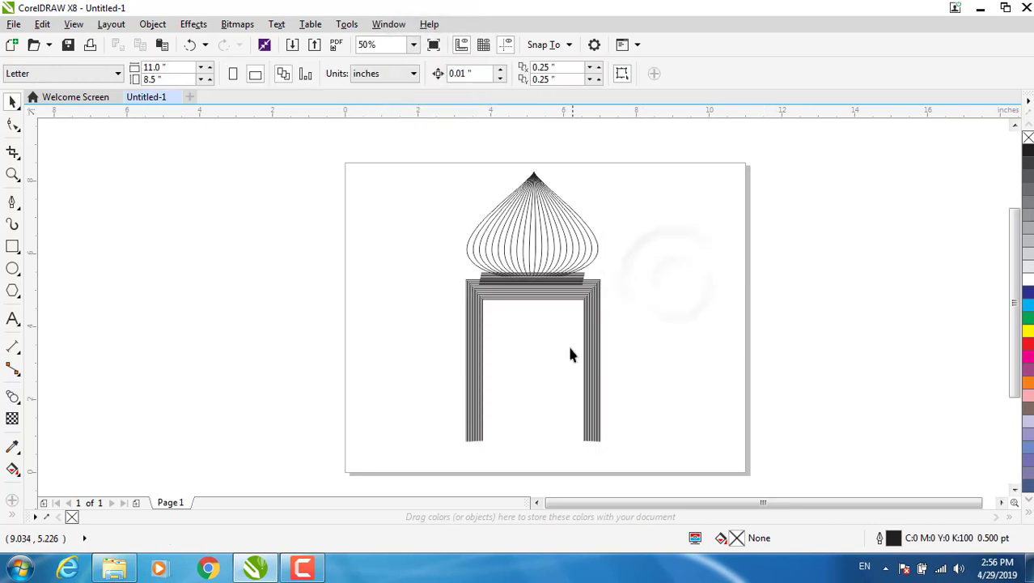
Duplicate the arch twice toward the right, spacing the copies evenly about 4.4 inches apart at the same height
left_click(583, 295)
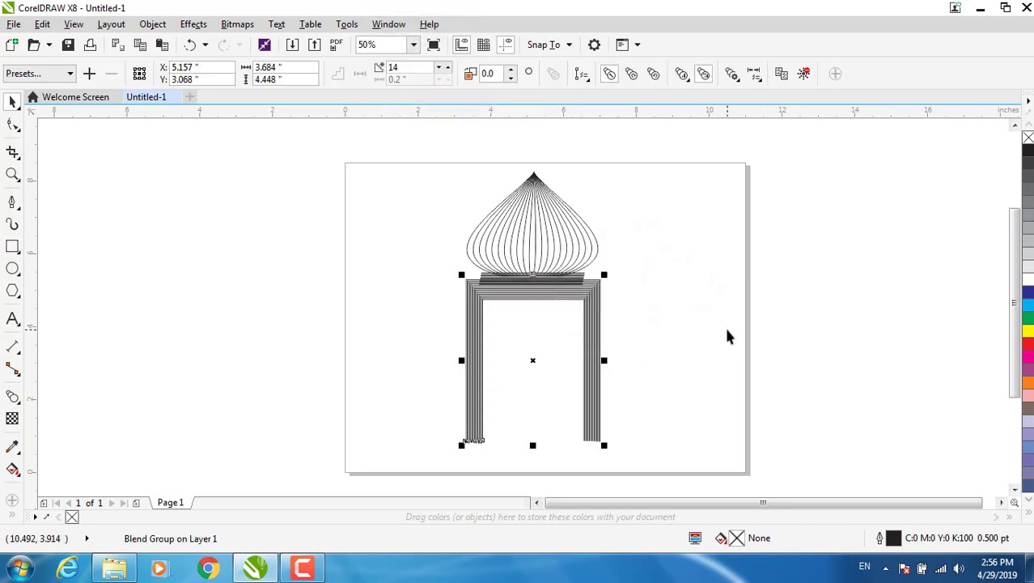
key("ctrl+d")
left_click_drag(618, 308, 749, 304)
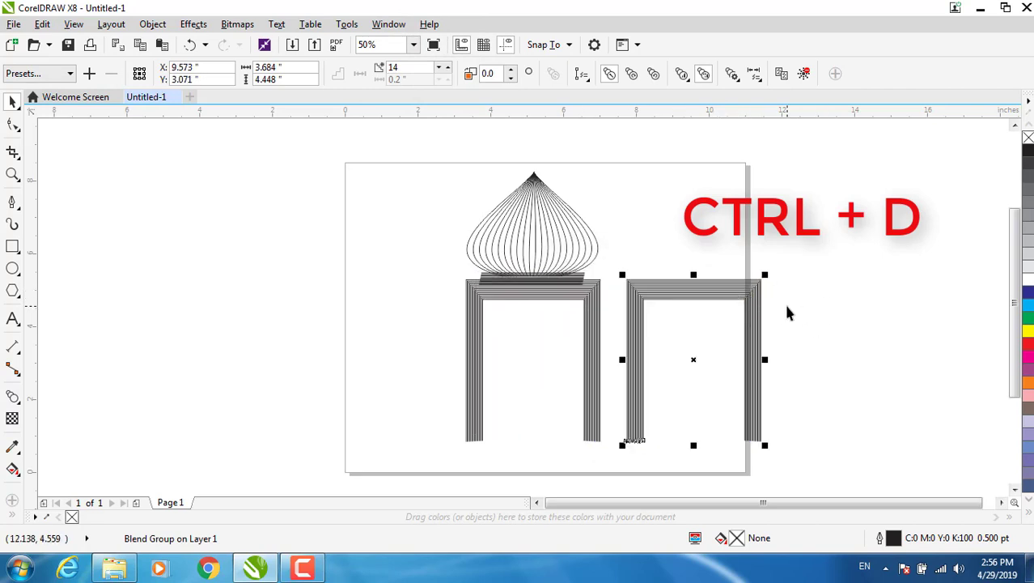
key("ctrl+d")
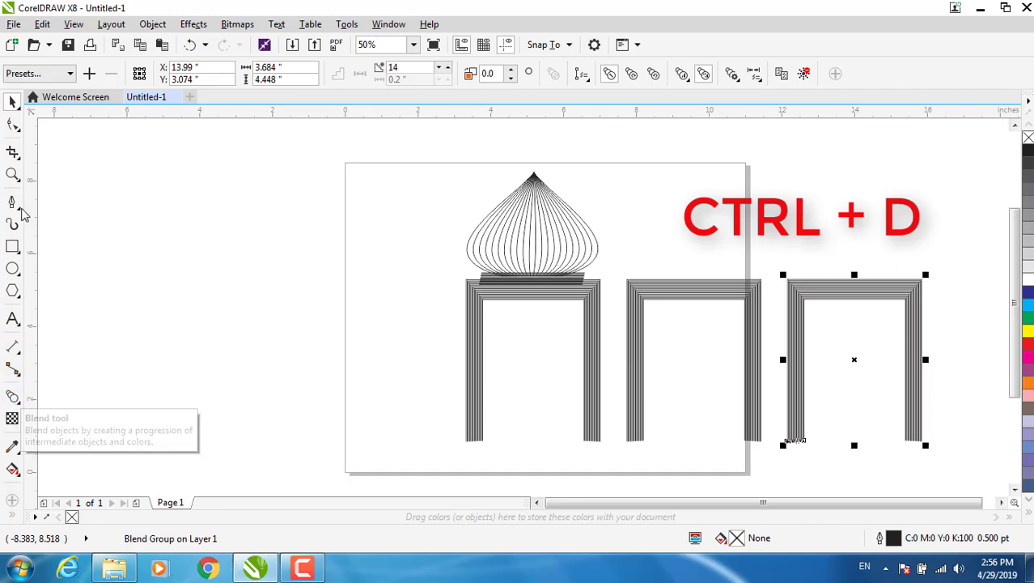
Slope the third arch's top by moving the upper-right corner nodes of its inner and outer frames down and inward
left_click(12, 124)
left_click(450, 296)
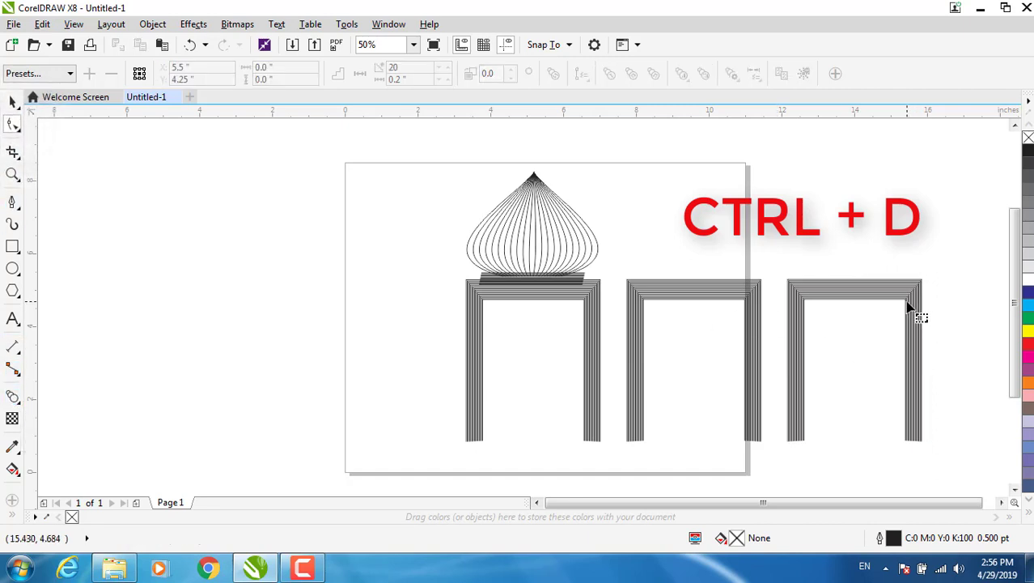
left_click(13, 173)
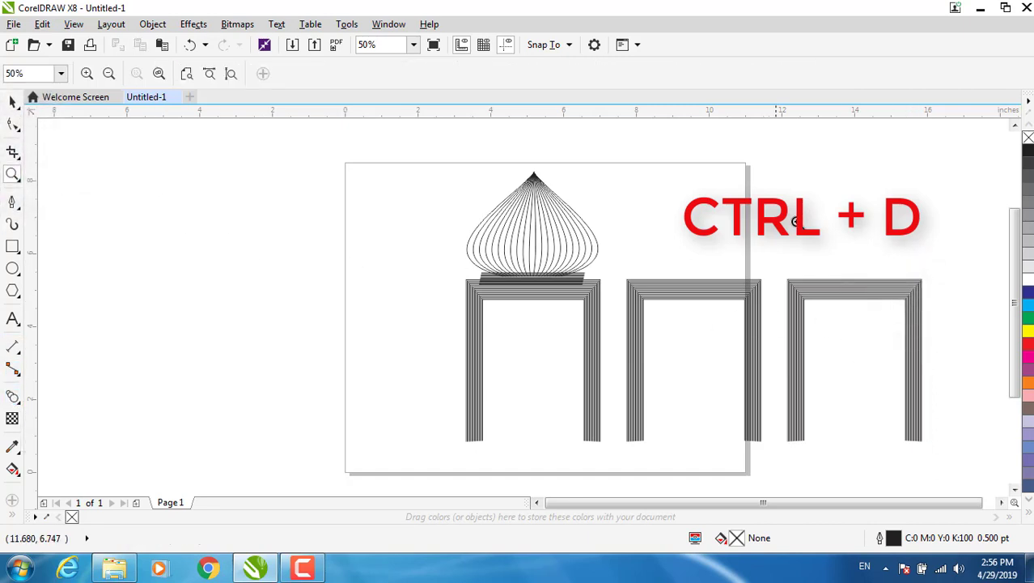
left_click_drag(795, 220, 994, 405)
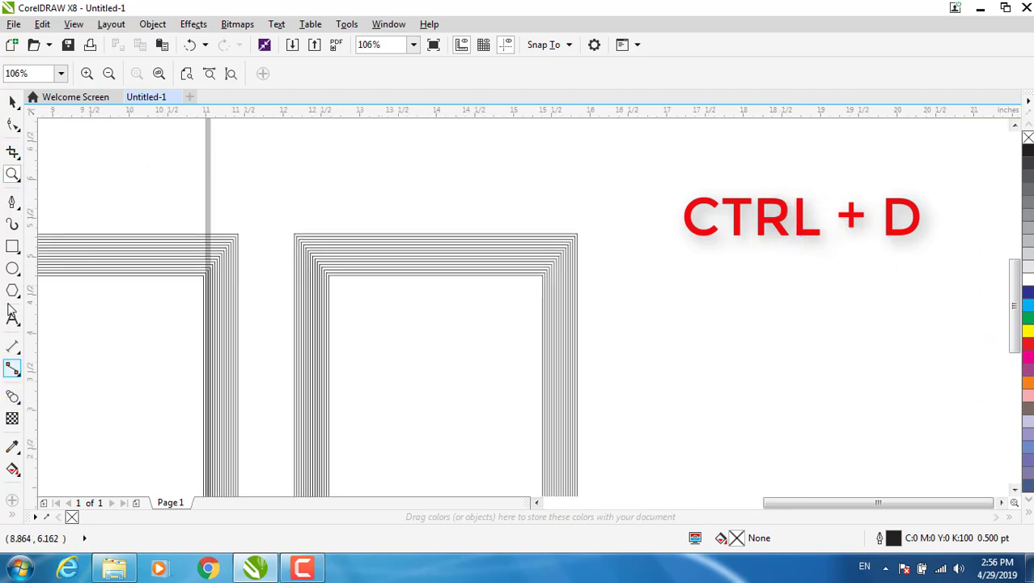
left_click(10, 126)
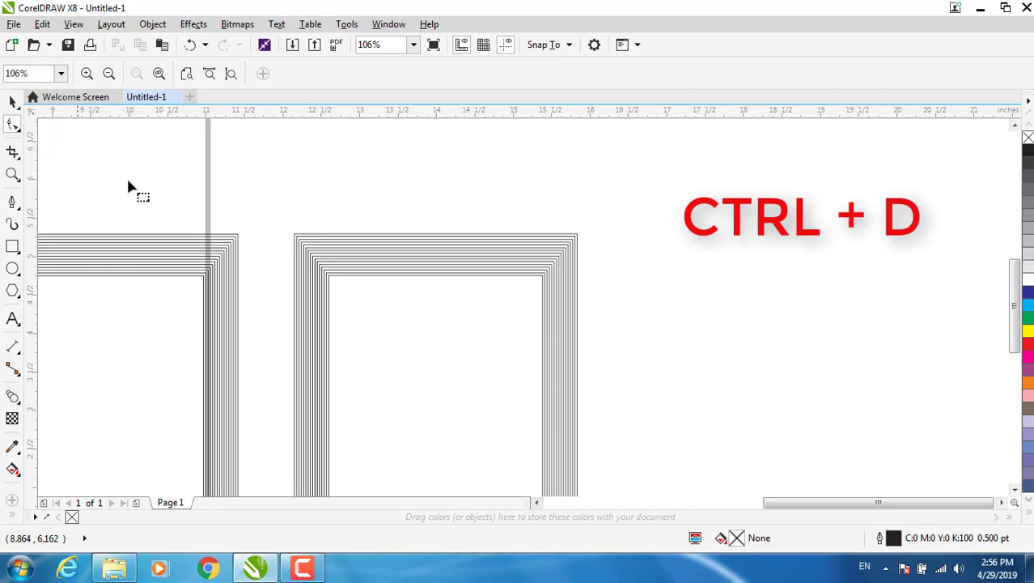
left_click(542, 276)
left_click(541, 276)
left_click_drag(540, 279, 520, 301)
left_click(576, 239)
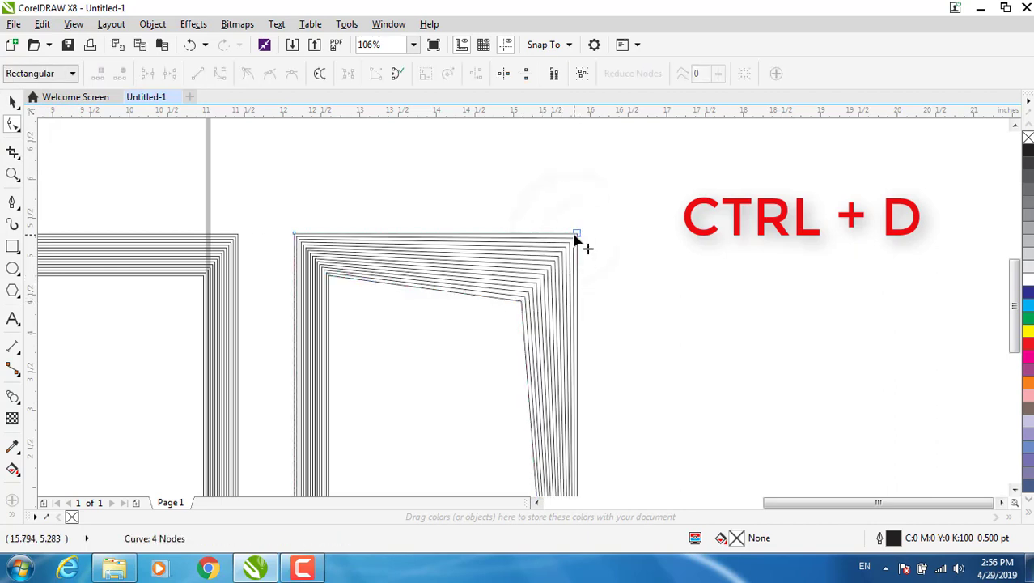
left_click_drag(576, 238, 558, 262)
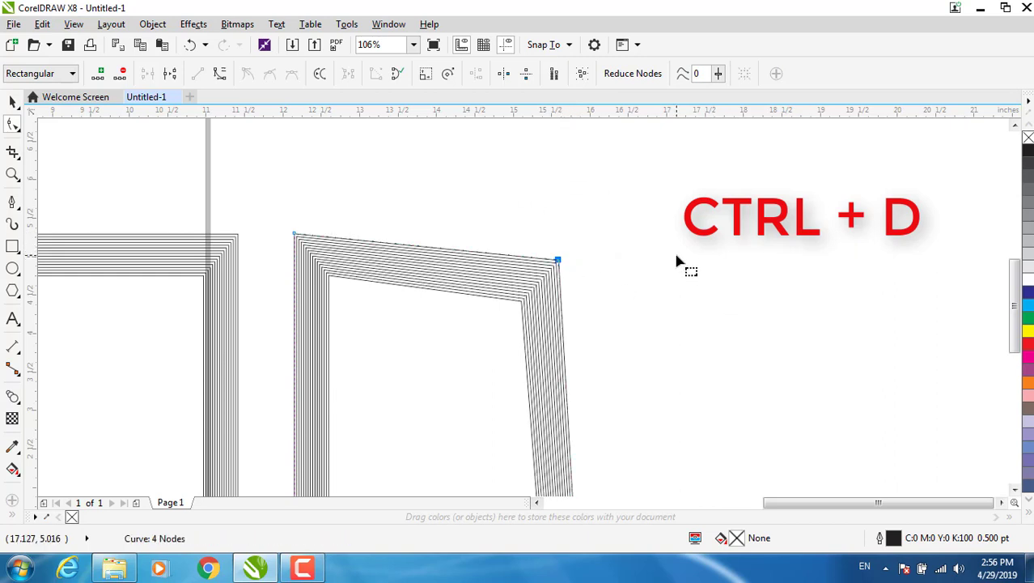
scroll(677, 261, "down", 3)
scroll(677, 261, "up", 2)
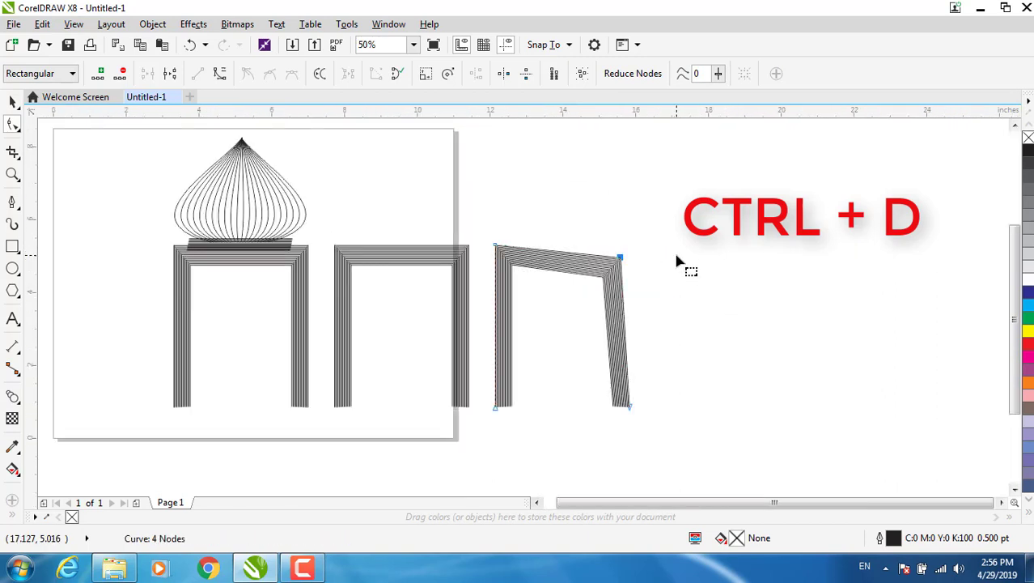
Duplicate the dome with its striped base onto the second arch, shrink the copy to about 3.17 by 2.72 inches and centre it
left_click(12, 101)
left_click(546, 214)
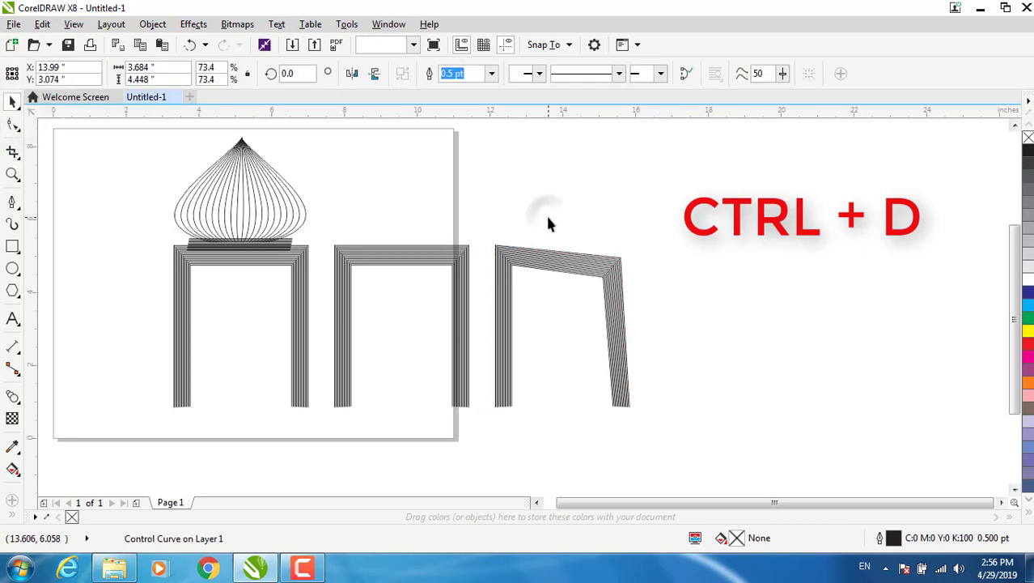
left_click_drag(114, 126, 383, 259)
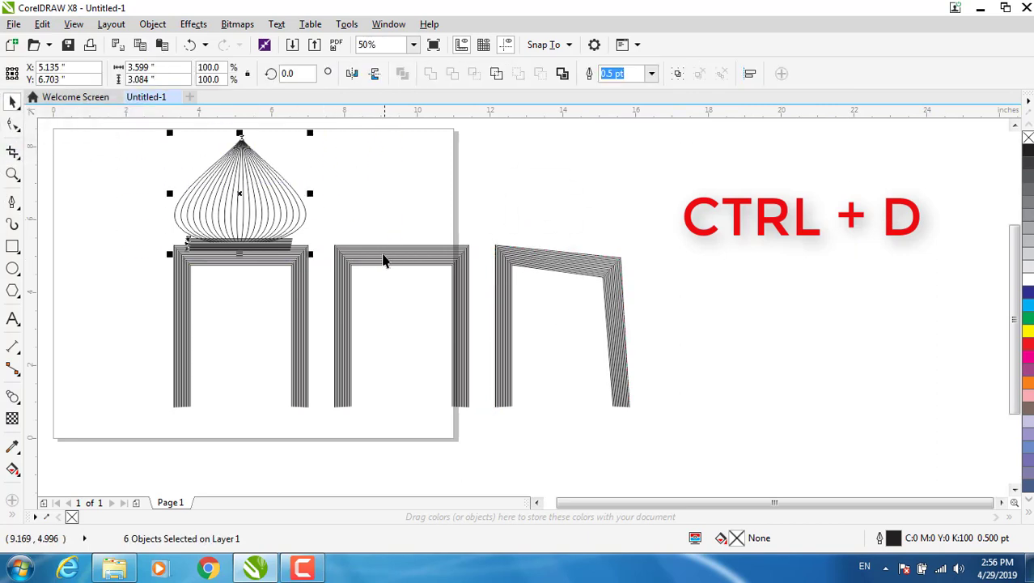
key("ctrl+d")
left_click_drag(271, 196, 423, 199)
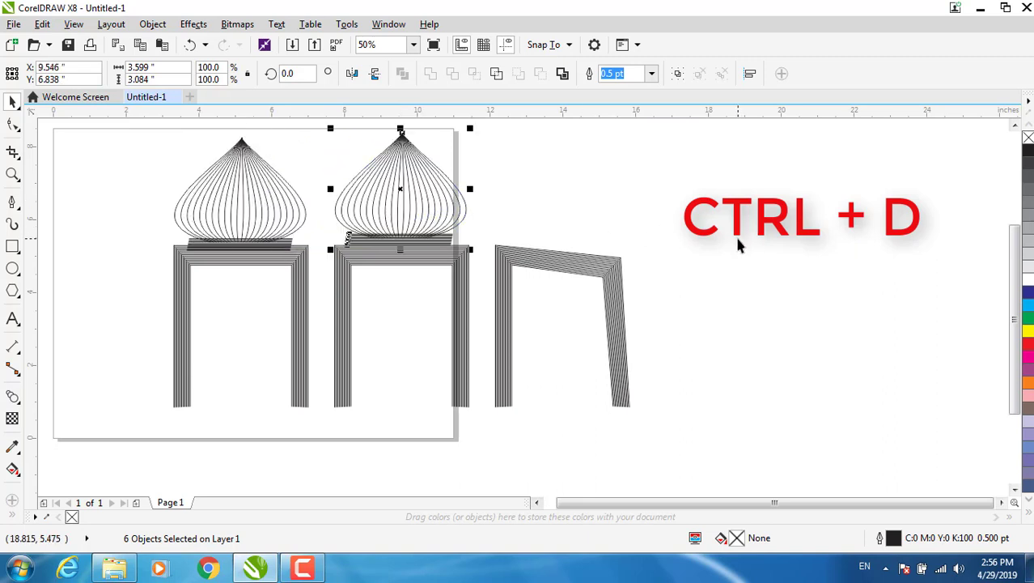
left_click_drag(469, 129, 455, 143)
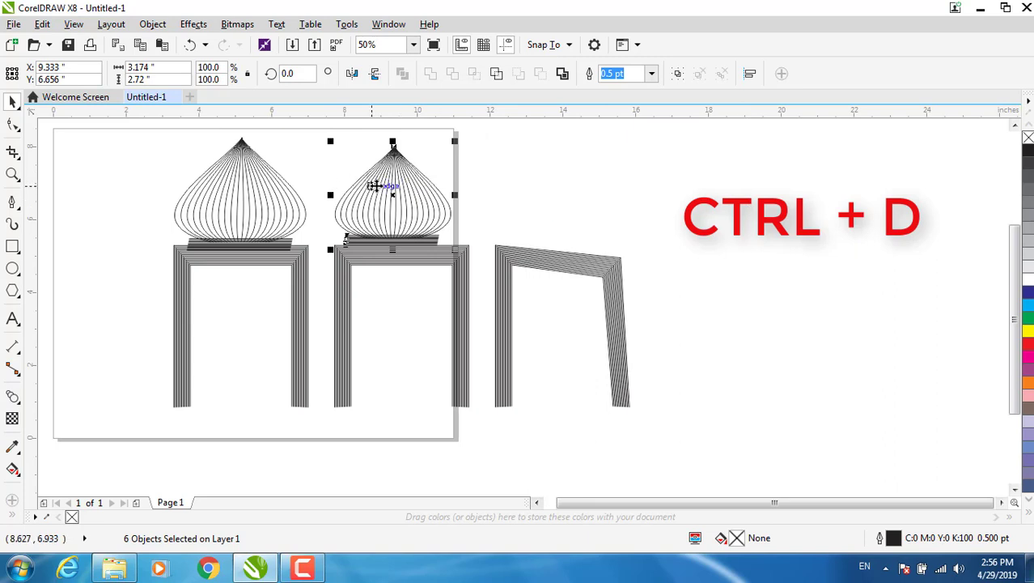
left_click_drag(374, 186, 388, 187)
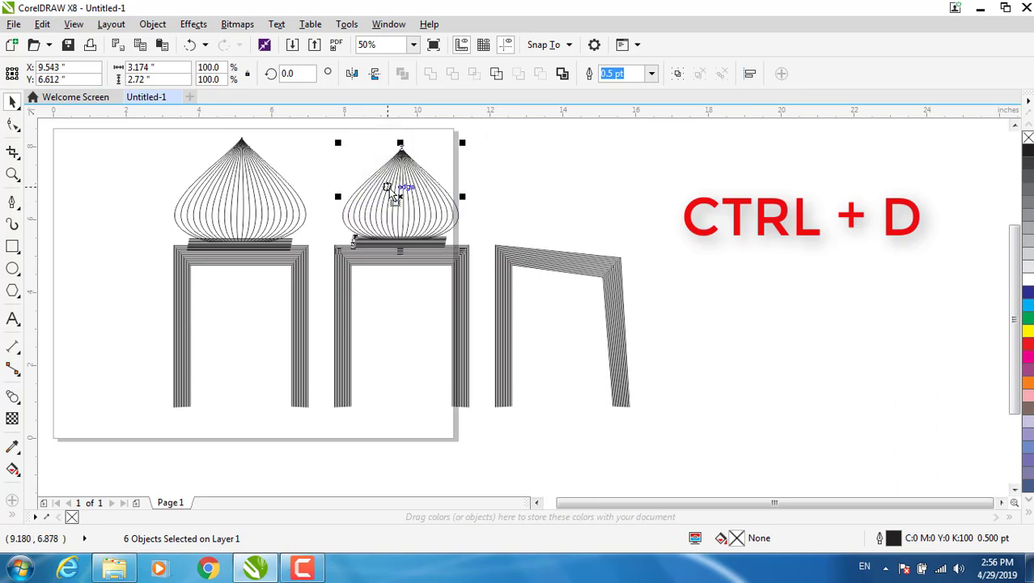
left_click(633, 200)
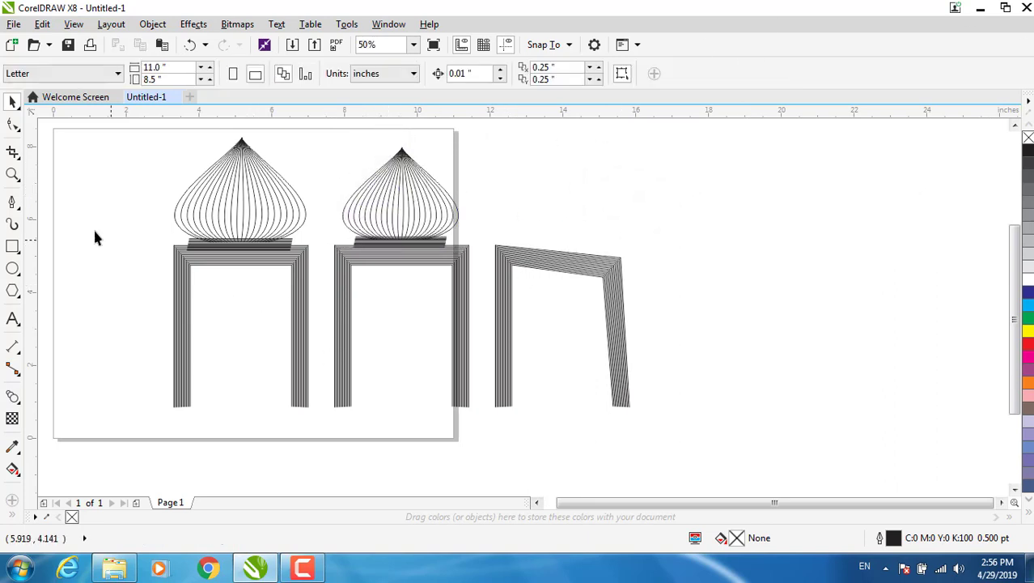
Draw a vertical line about 6 inches tall beside the third arch and extend its upper end with a slanted segment 1.5 inches wide
left_click(13, 202)
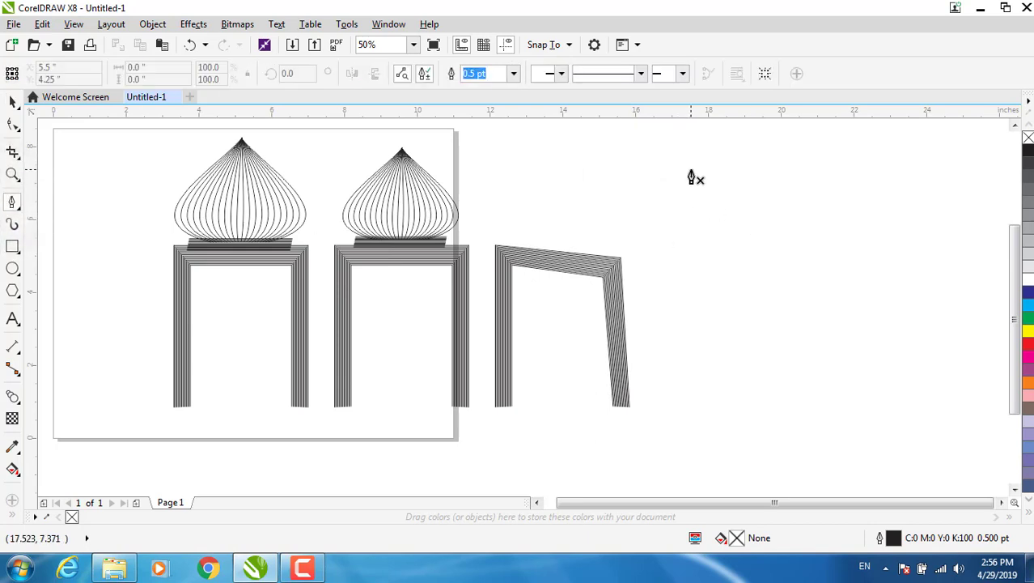
left_click(691, 169)
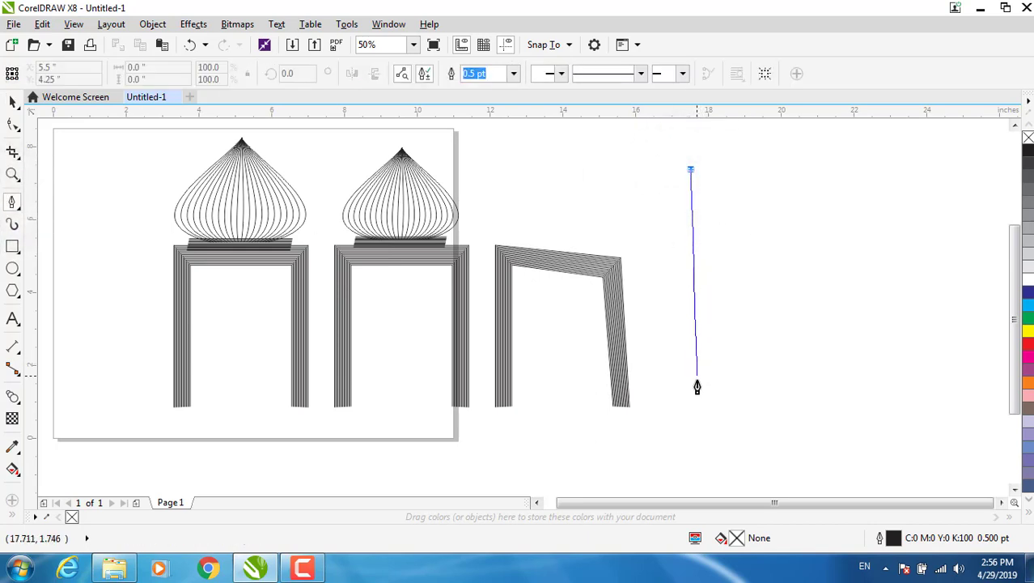
key("shift")
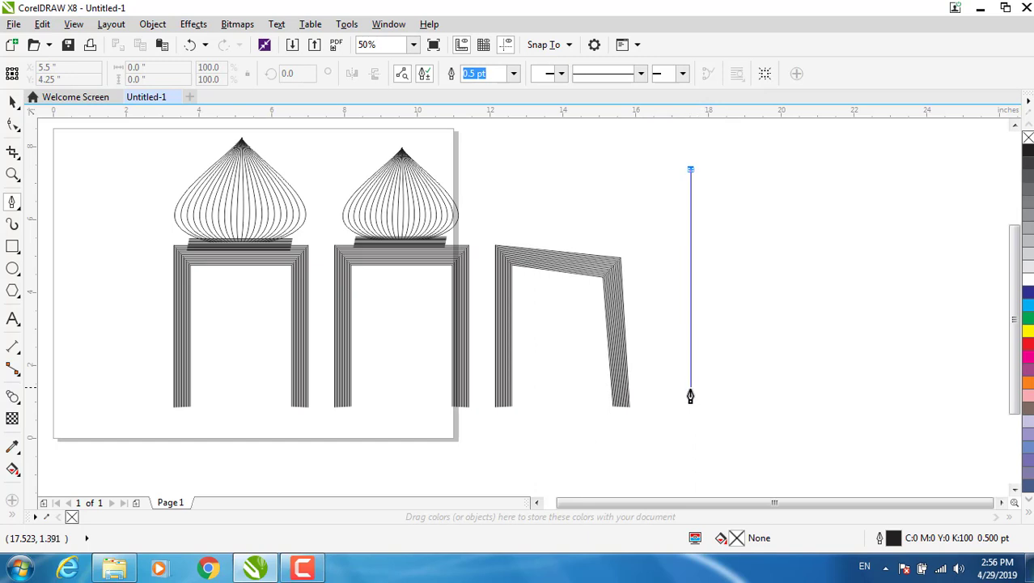
double_click(689, 396)
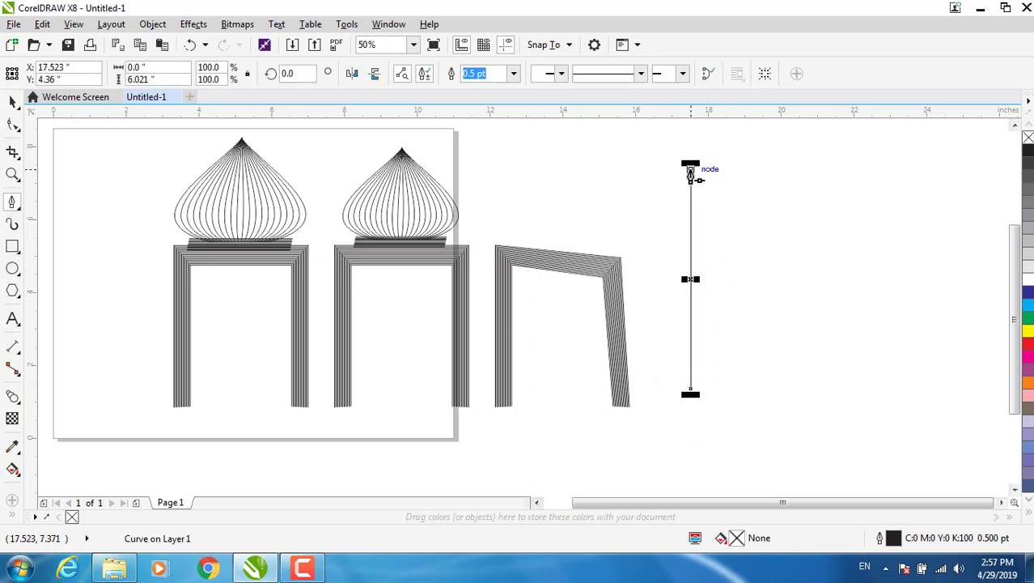
left_click(691, 168)
double_click(745, 126)
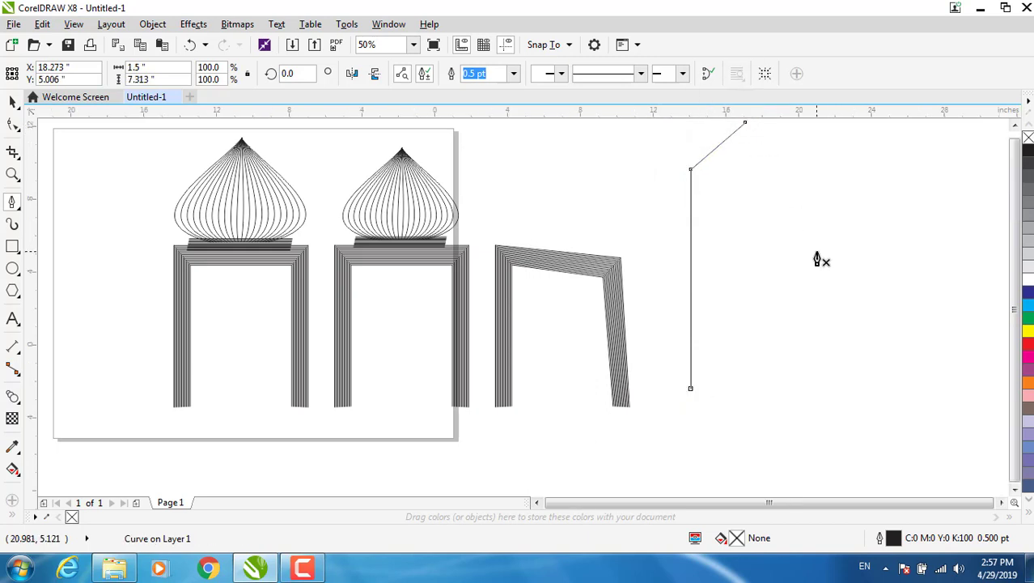
Convert the line's slanted upper segment to a curve and bend it into an arc, pulling the end inward
scroll(821, 259, "down", 1)
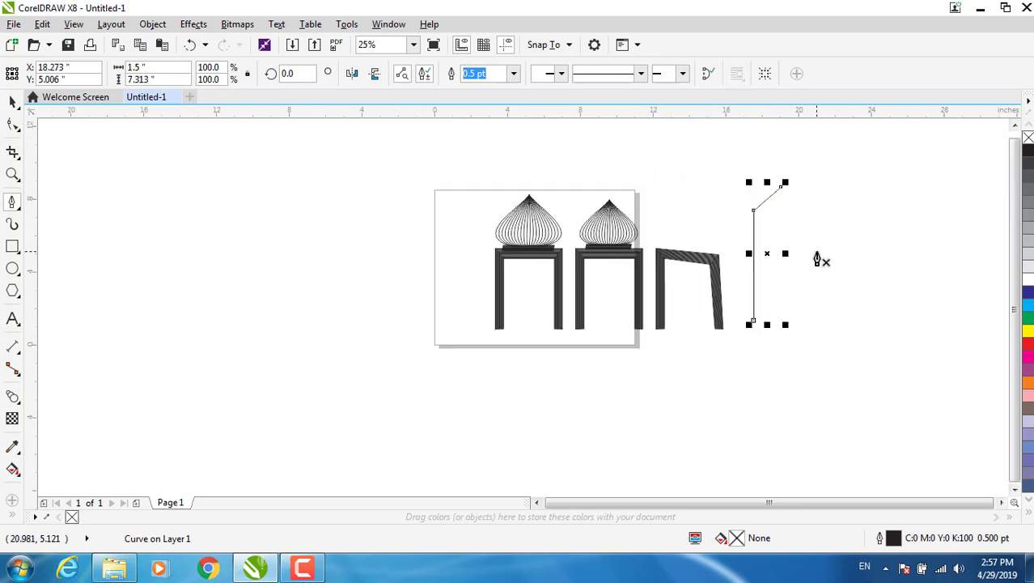
left_click(14, 178)
left_click_drag(723, 134, 844, 367)
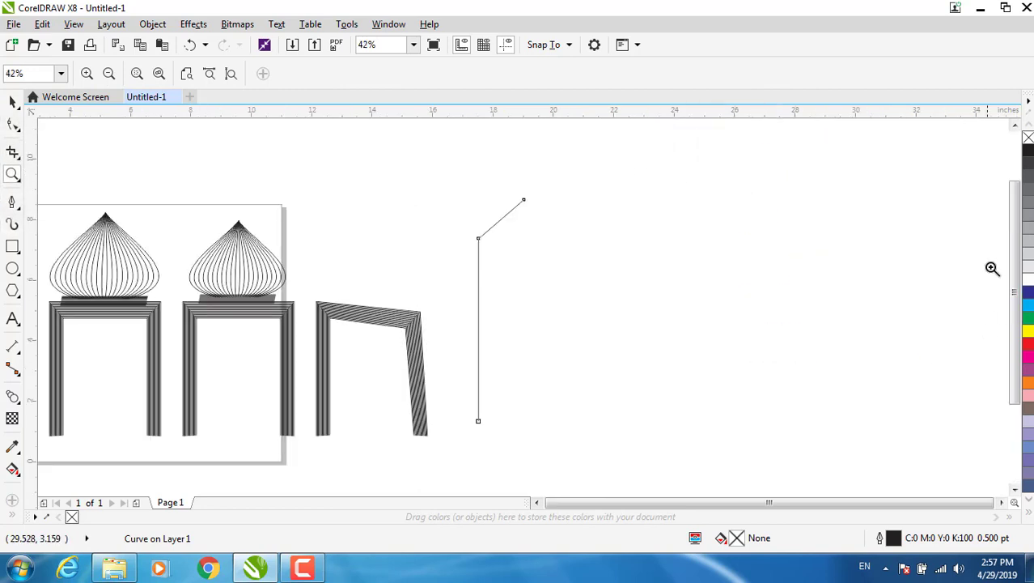
left_click_drag(434, 172, 612, 443)
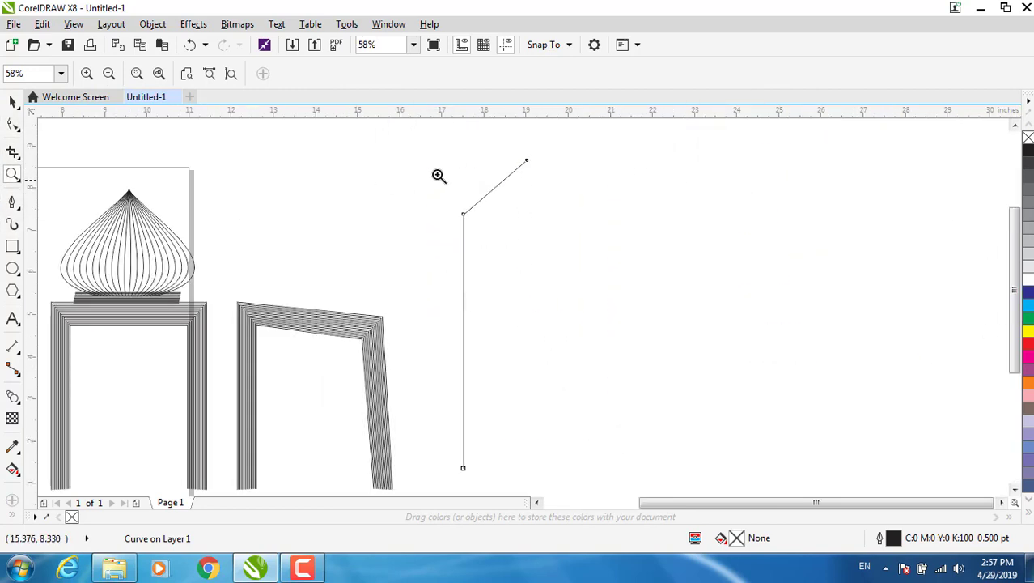
left_click(13, 126)
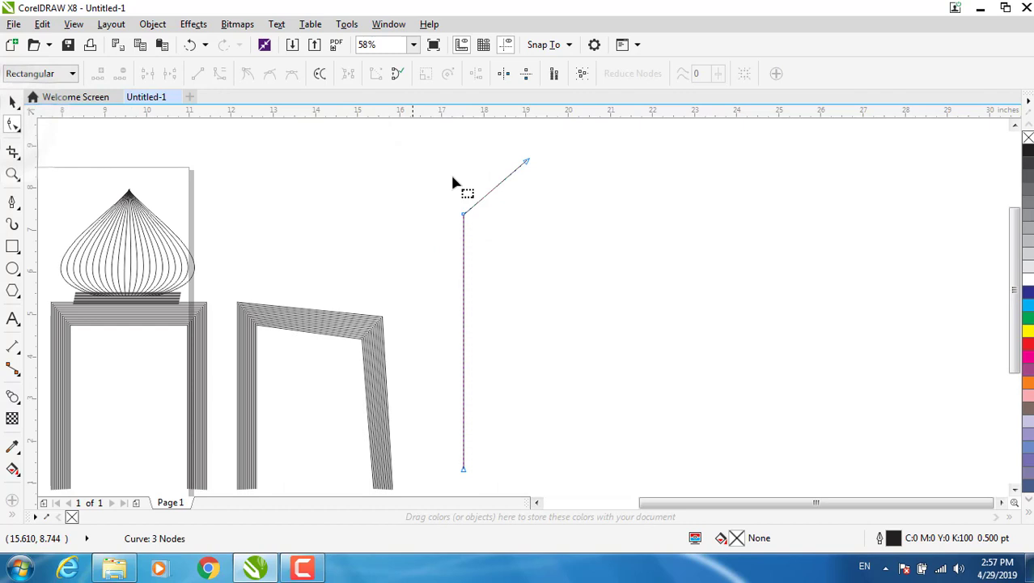
left_click(494, 188)
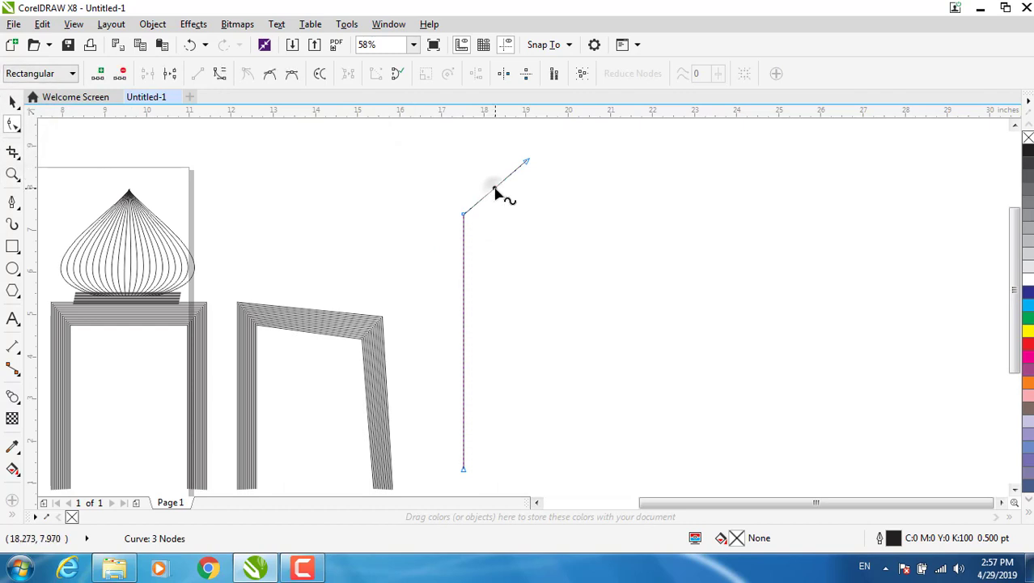
left_click(221, 75)
left_click_drag(495, 174, 464, 159)
left_click_drag(486, 199, 472, 188)
left_click_drag(526, 160, 450, 167)
Smooth the arc into a rounded hook by adjusting its handles and end node, making the whole line about 0.92 by 7.9 inches
left_click(500, 143)
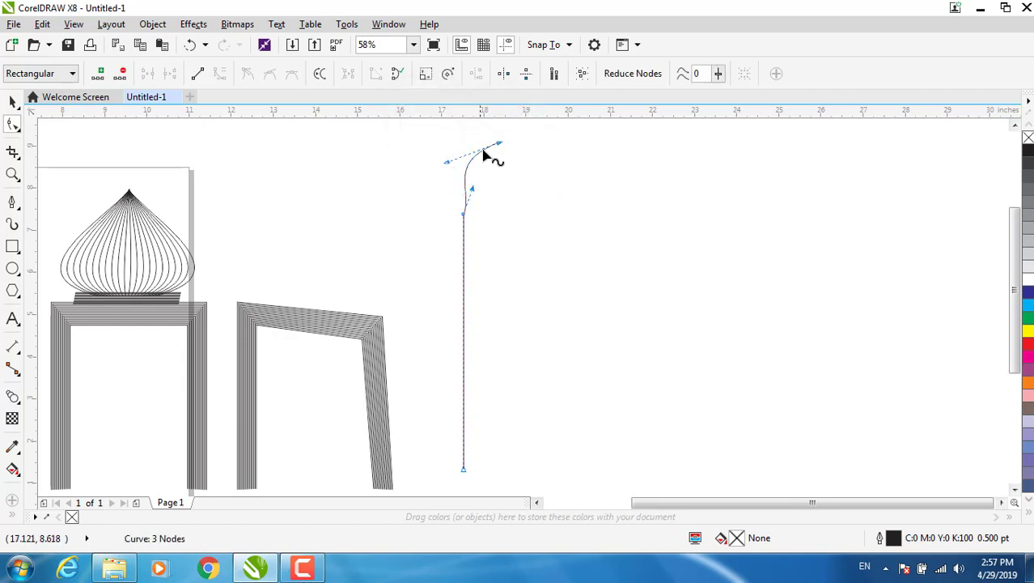
left_click_drag(502, 146, 454, 132)
left_click_drag(476, 191, 466, 187)
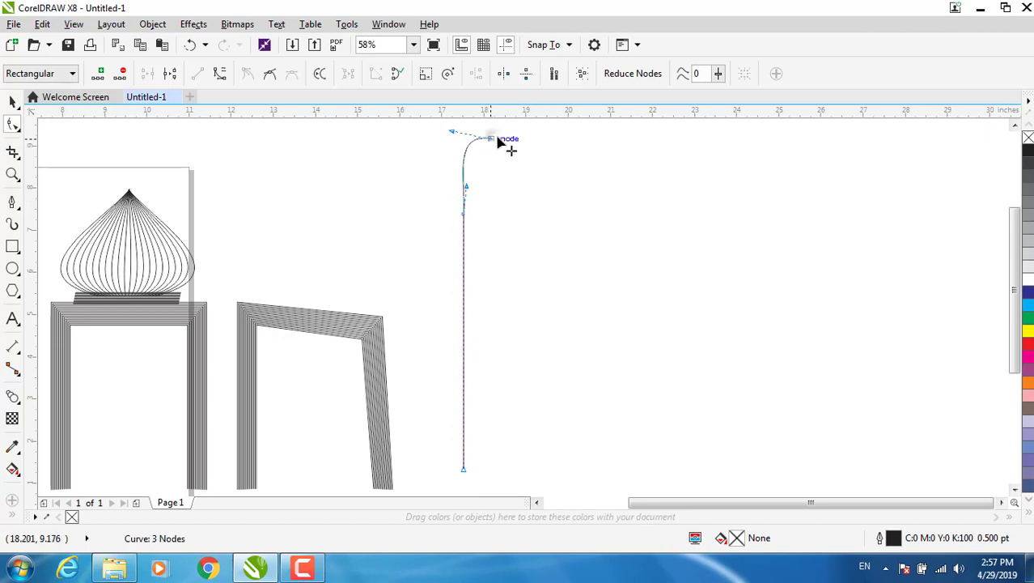
mouse_move(498, 139)
left_mouse_down()
mouse_move(519, 149)
mouse_move(469, 132)
mouse_move(511, 144)
mouse_move(501, 142)
left_mouse_up()
left_click(12, 101)
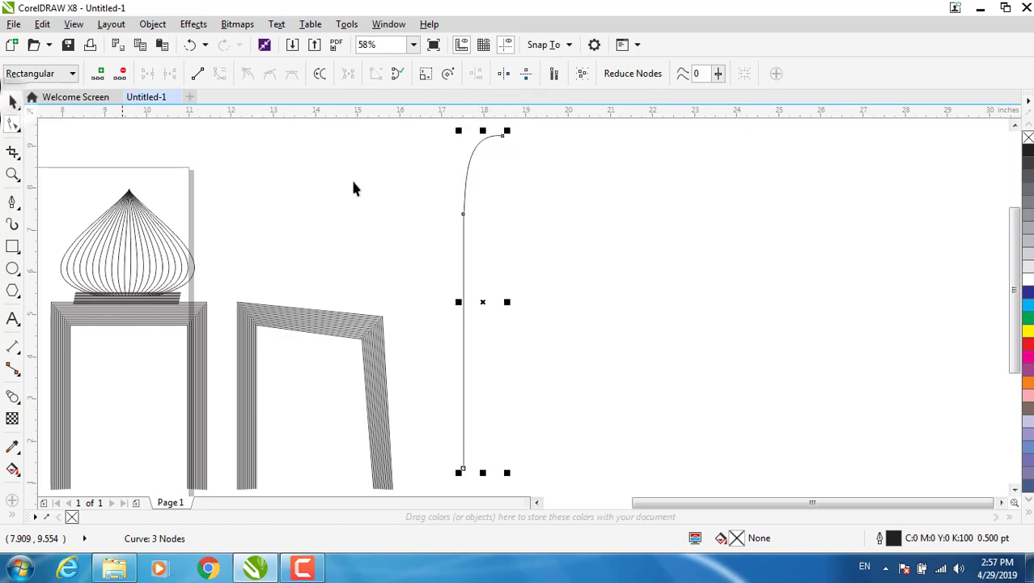
left_click(489, 193)
left_click(468, 222)
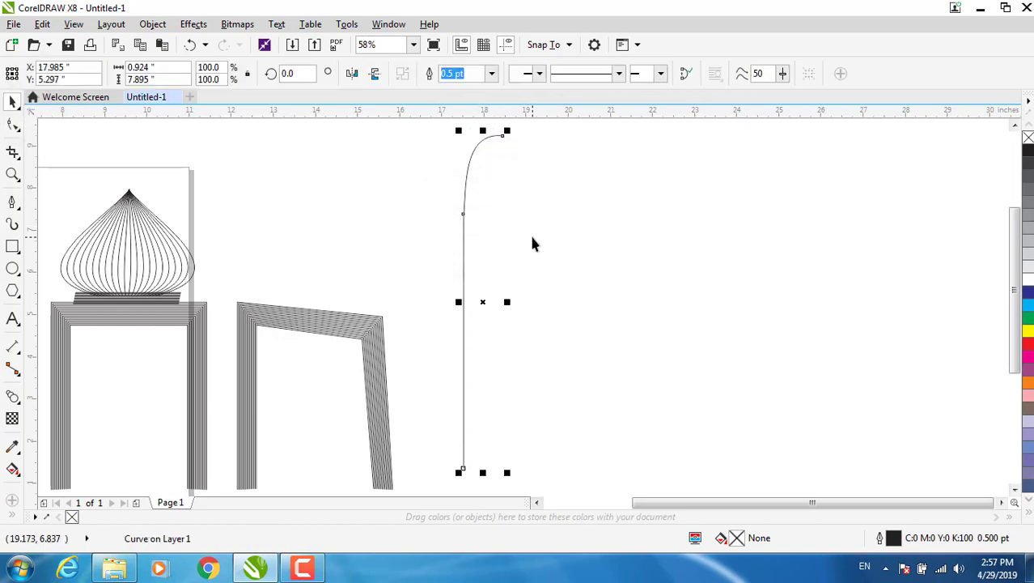
Duplicate the hooked curve, mirror the copy horizontally to form an arch outline, and shorten the pair to about 1.64 by 4.87 inches
key("ctrl+d")
left_click_drag(478, 268, 497, 284)
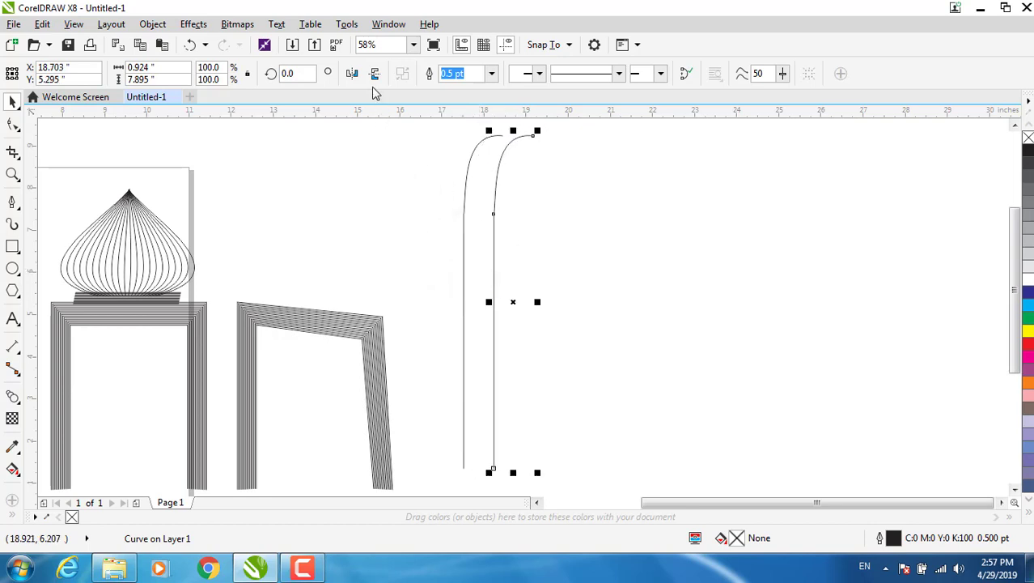
left_click(353, 74)
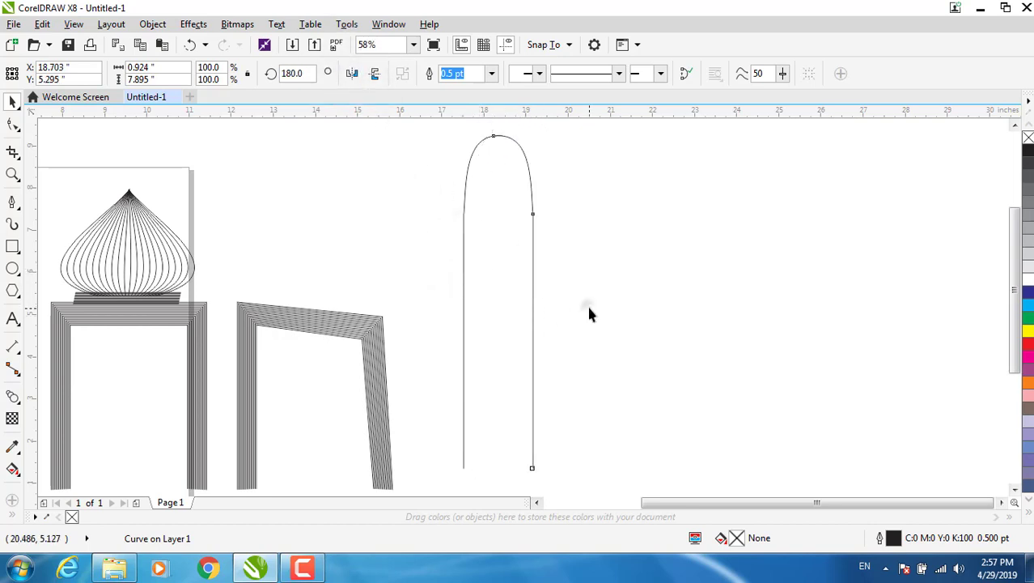
left_click(453, 146)
left_click_drag(419, 130, 606, 485)
left_click_drag(497, 470, 497, 344)
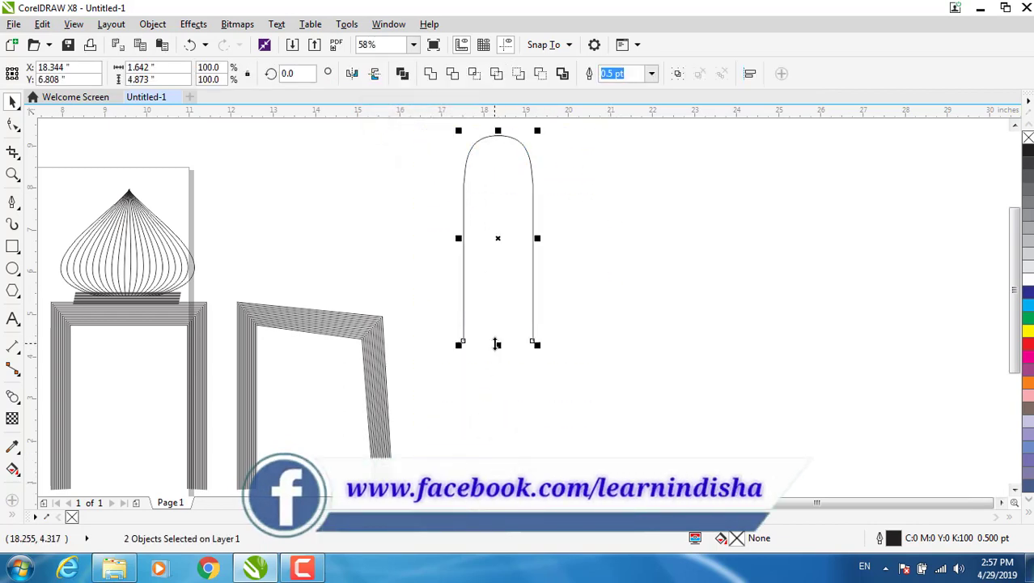
left_click(636, 306)
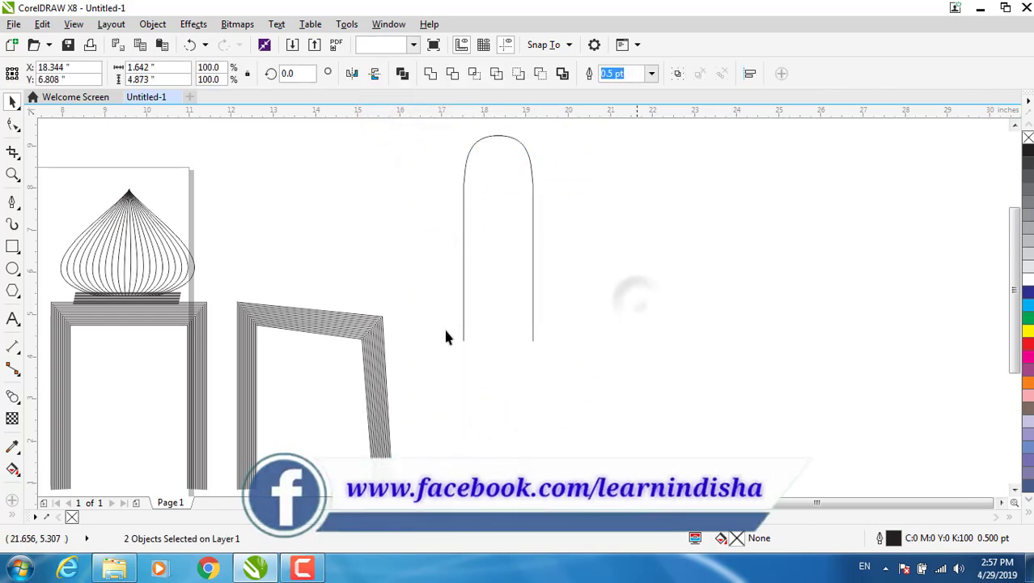
Blend the two mirrored hooked curves with 20 steps to form a striped arched window
left_click(13, 395)
left_click_drag(464, 245, 531, 257)
left_click(12, 101)
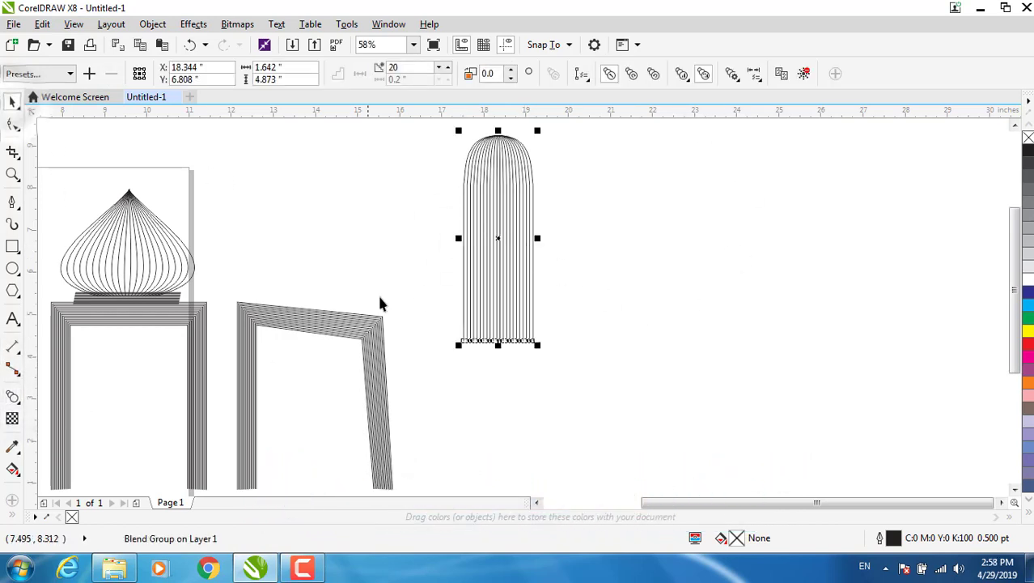
Move the striped window inside the first gateway, shorten it to about 1.93 inches high and narrow it
scroll(379, 291, "down", 3)
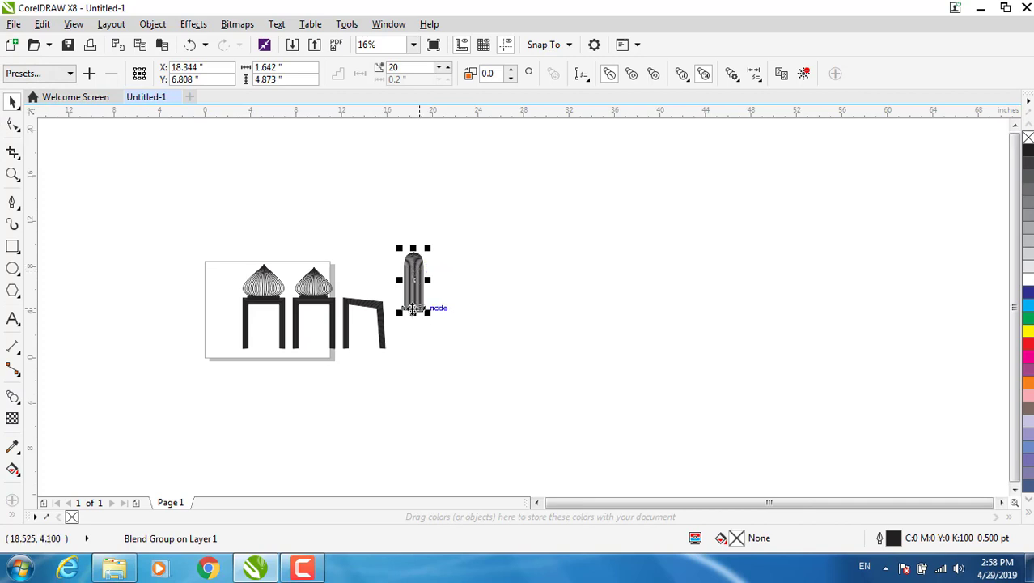
left_click_drag(413, 314, 264, 337)
left_click(13, 175)
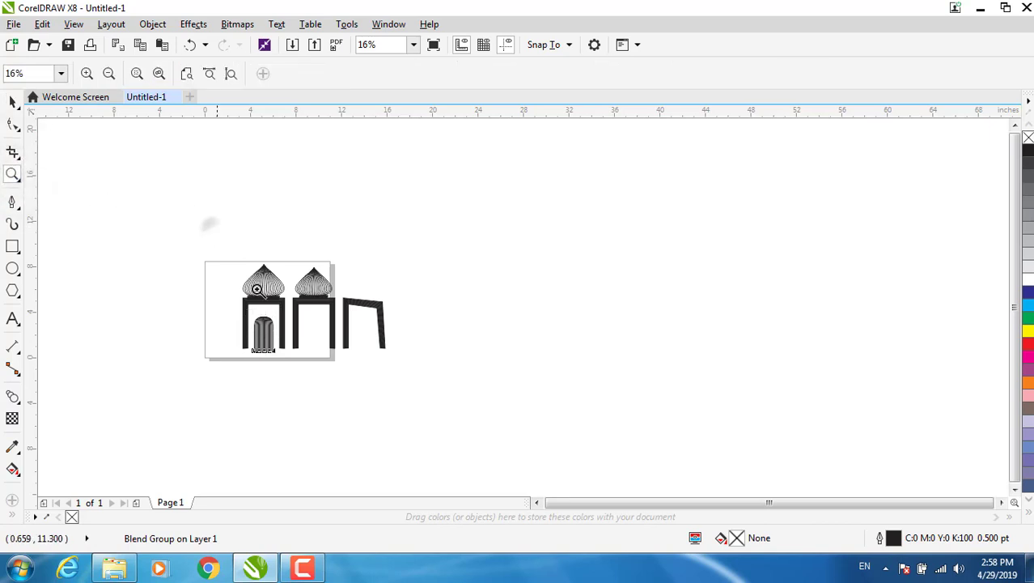
left_click_drag(212, 228, 338, 392)
left_click_drag(406, 273, 667, 447)
left_click(14, 103)
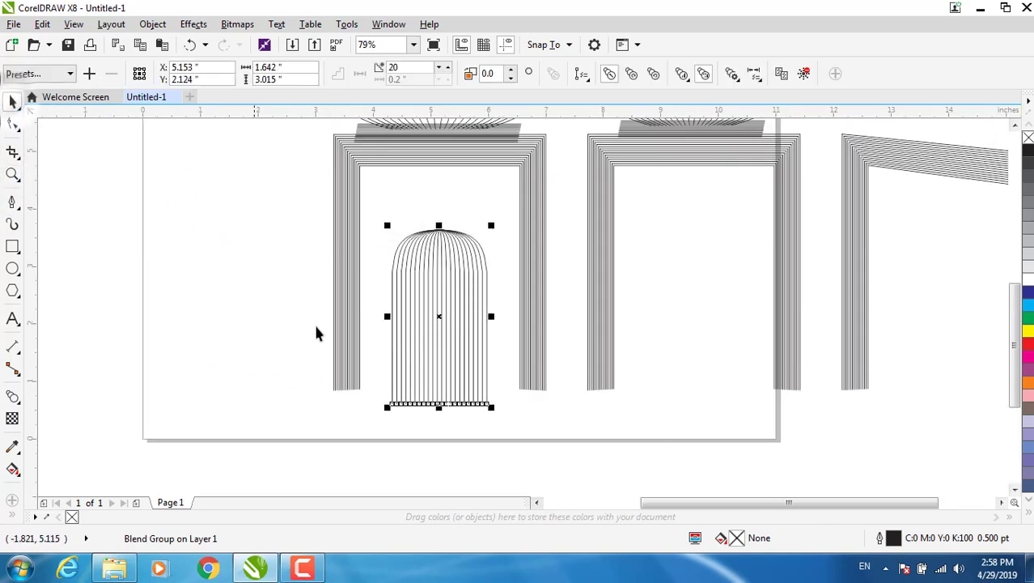
left_click_drag(438, 403, 435, 346)
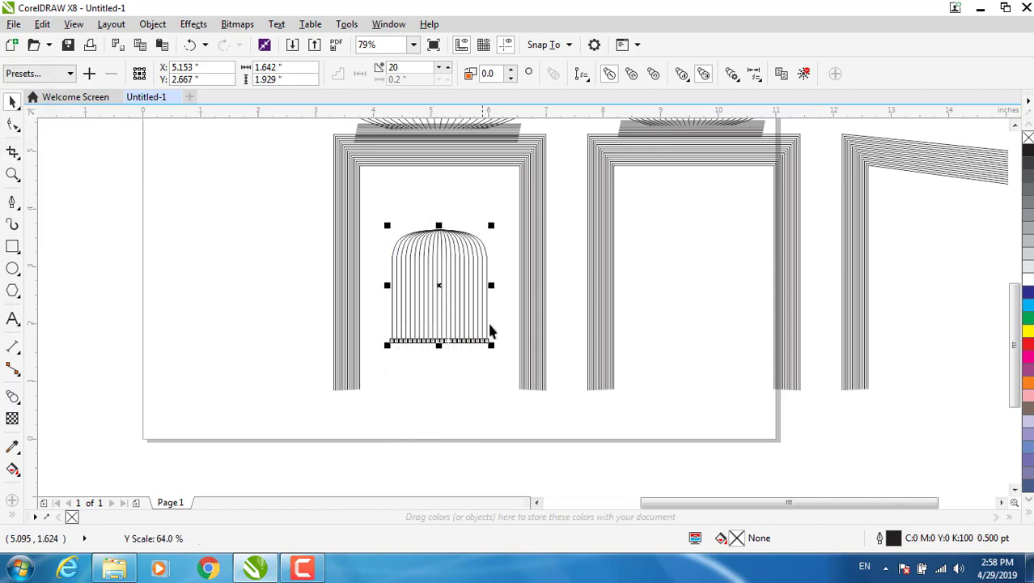
left_click_drag(492, 285, 458, 305)
Copy the window into the second gateway at about 0.94 by 1.14 inches and place a duplicate directly below it
mouse_move(476, 370)
left_mouse_down()
mouse_move(464, 294)
mouse_move(696, 247)
mouse_move(748, 274)
mouse_move(736, 281)
mouse_move(720, 266)
left_mouse_up()
mouse_move(671, 225)
left_mouse_down()
mouse_move(701, 274)
mouse_move(715, 265)
mouse_move(705, 246)
mouse_move(684, 250)
mouse_move(687, 221)
left_mouse_up()
key("ctrl+d")
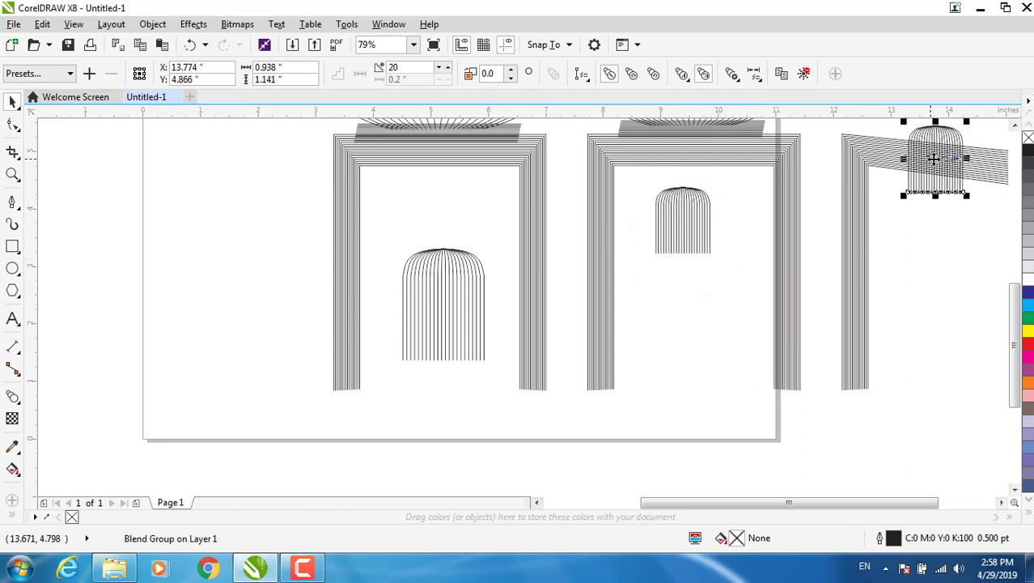
left_click_drag(933, 160, 681, 323)
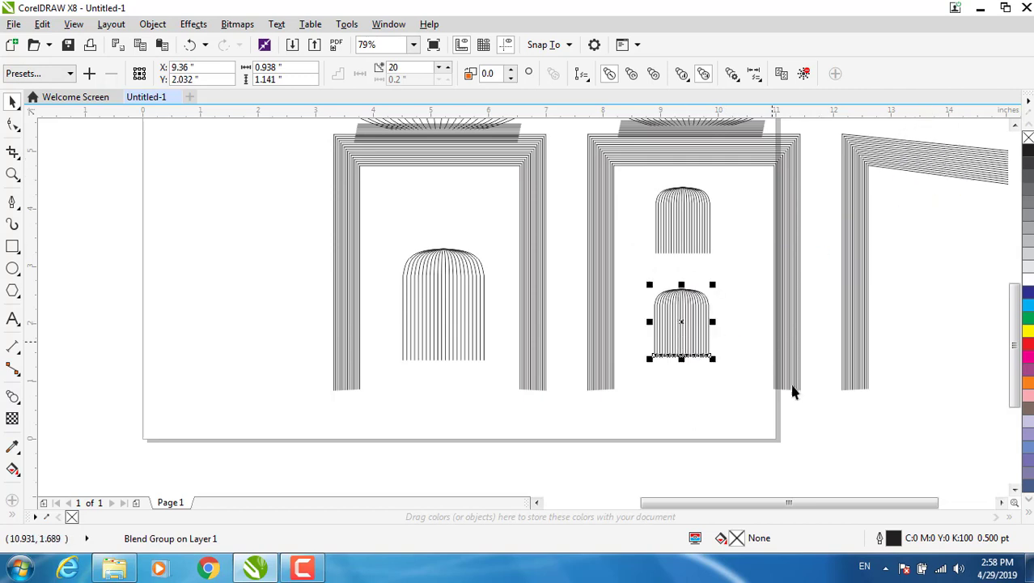
left_click_drag(854, 501, 909, 502)
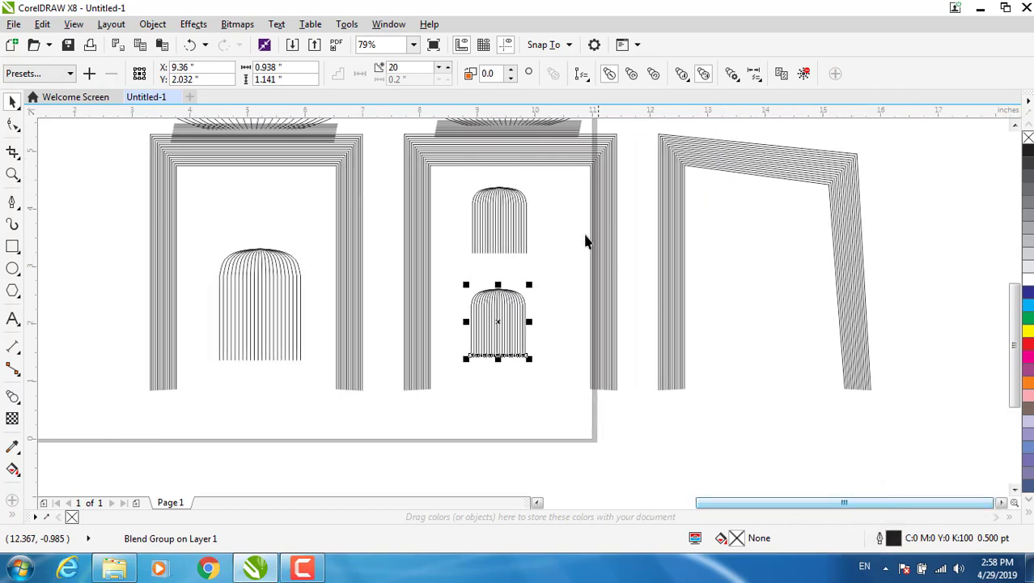
left_click(569, 199)
left_click_drag(569, 198, 558, 330)
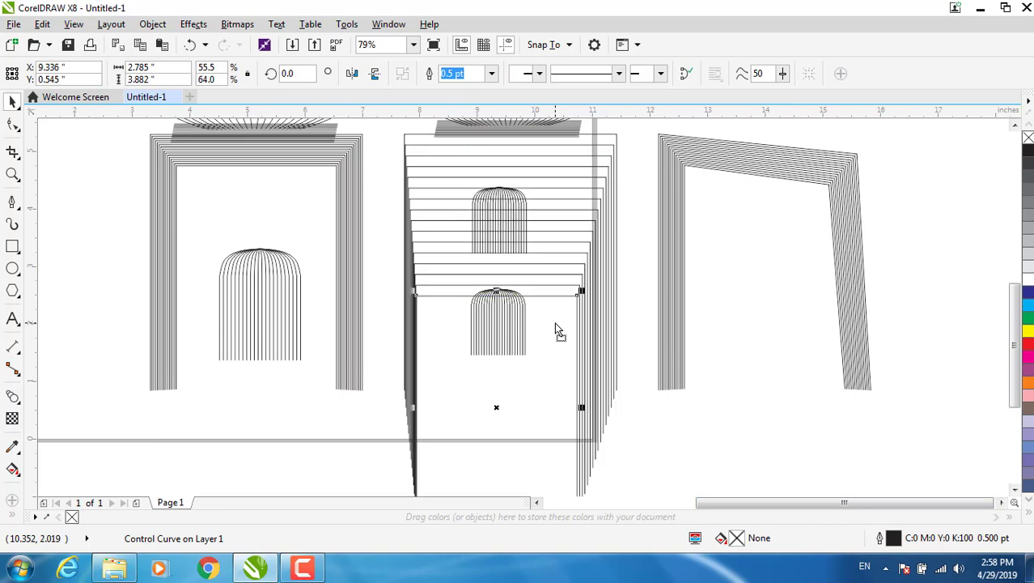
key("ctrl+z")
left_click(542, 420)
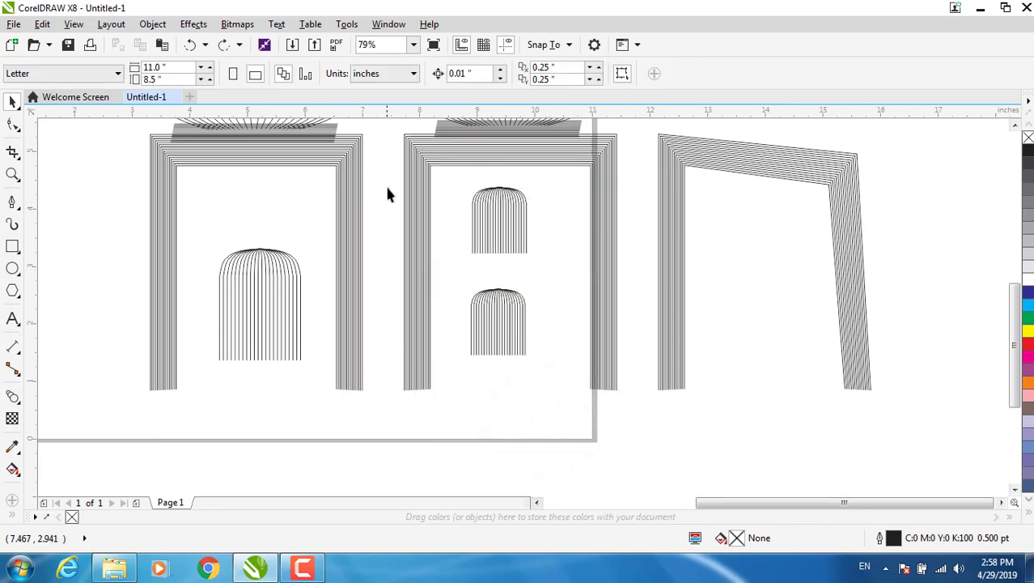
Copy the second gateway's two small windows together into the third, slanted gateway
left_click_drag(384, 175, 574, 377)
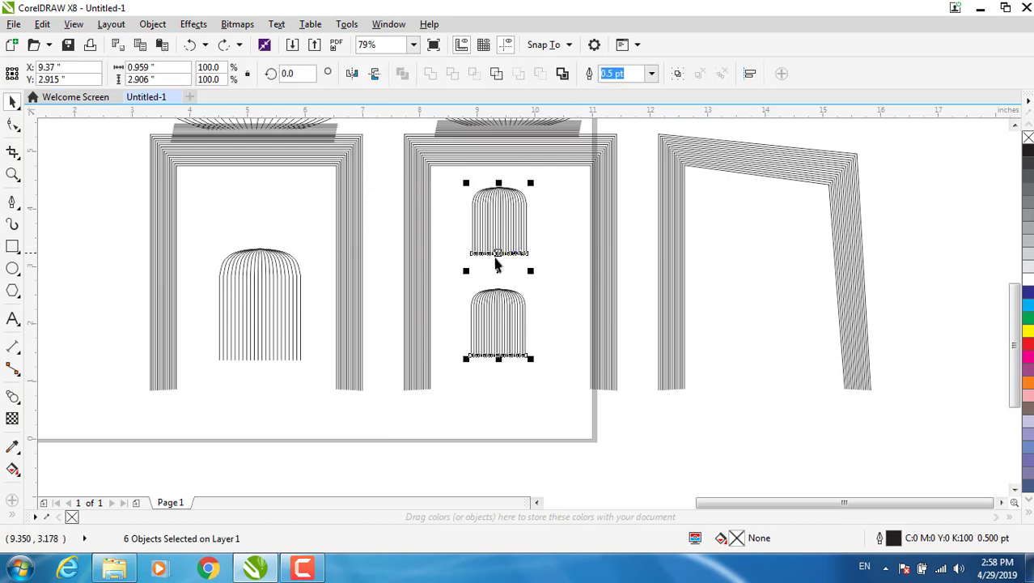
left_click_drag(497, 259, 766, 290)
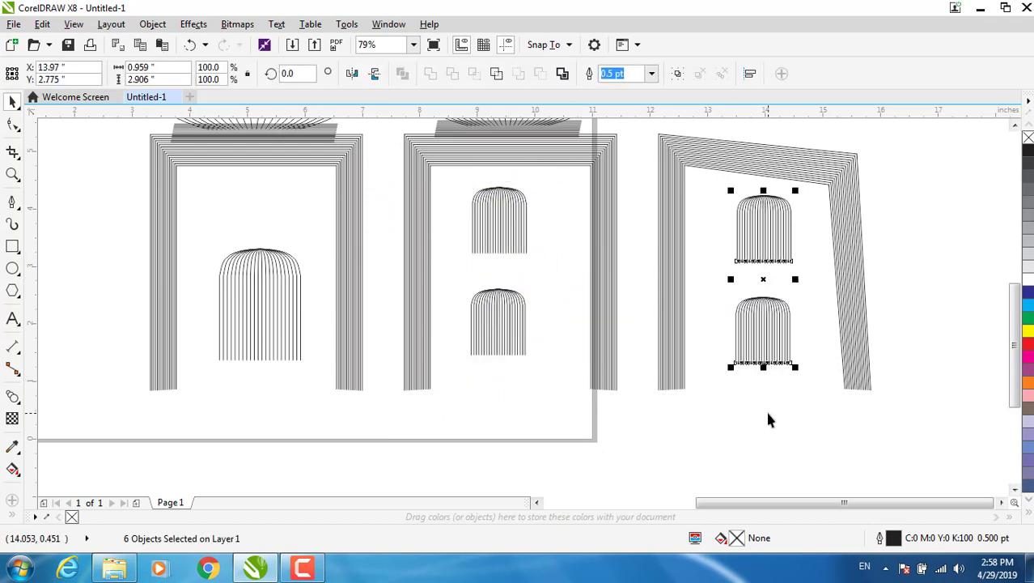
left_click(769, 420)
Copy the second and third gateways with their dome and windows to the first gateway's opposite side and mirror the copy horizontally
scroll(729, 396, "down", 3)
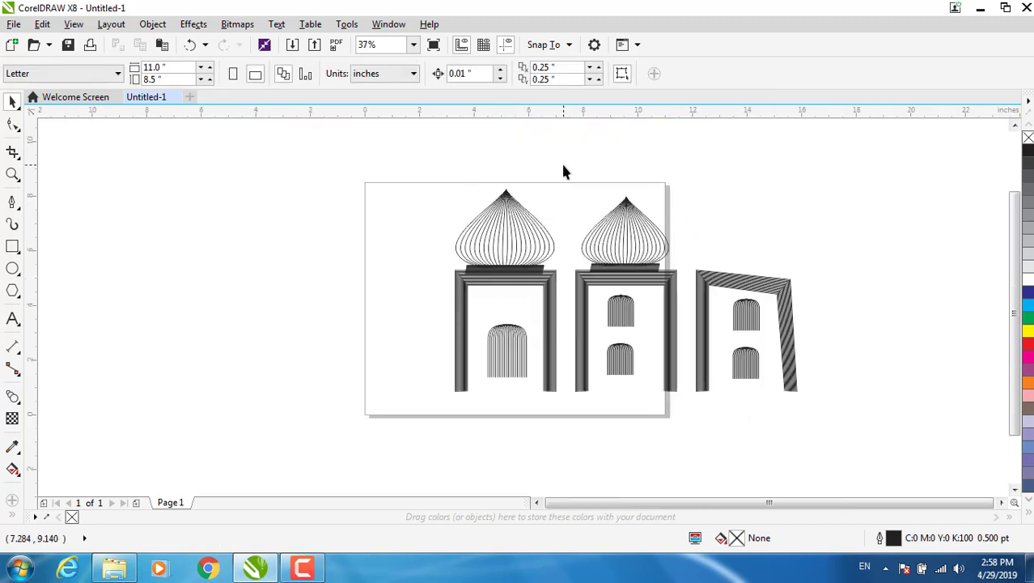
left_click_drag(563, 164, 862, 460)
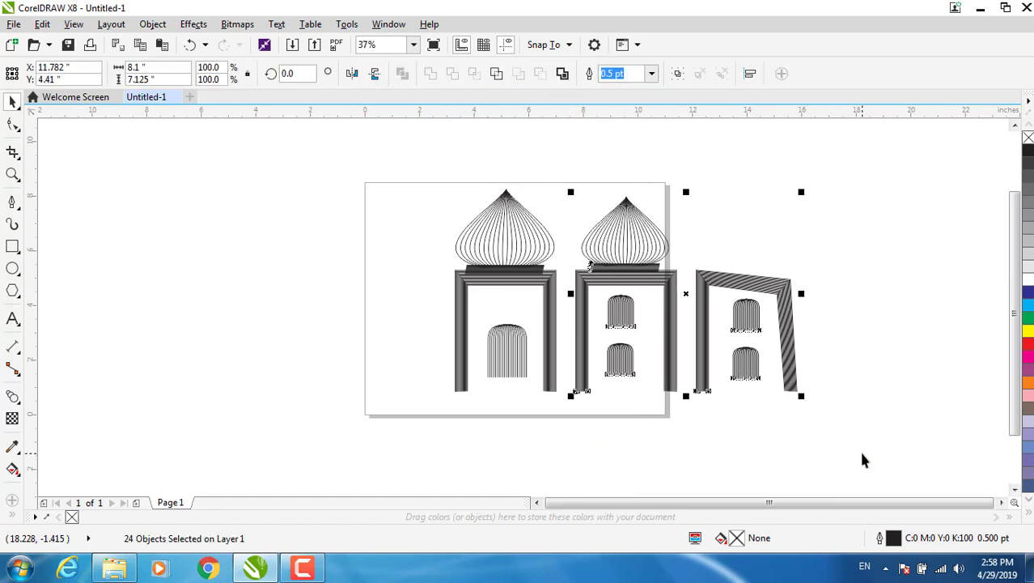
left_click_drag(683, 305, 322, 292)
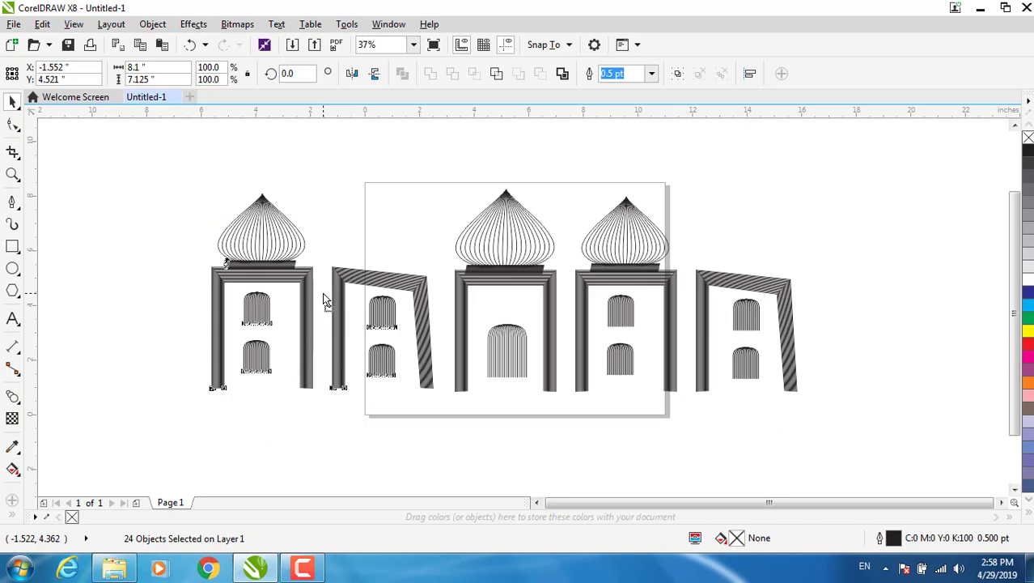
left_click(352, 74)
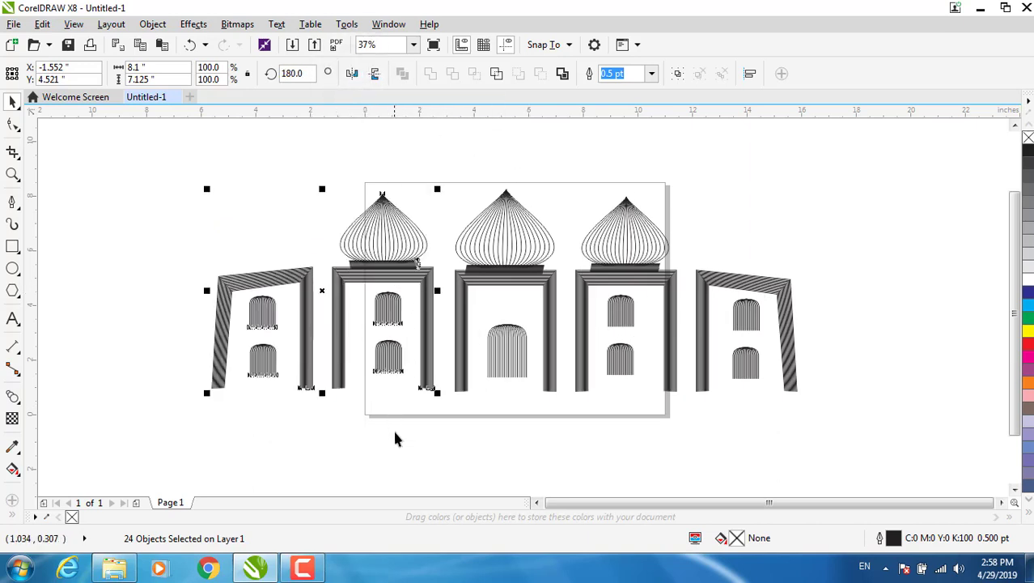
left_click(415, 441)
scroll(764, 326, "down", 2)
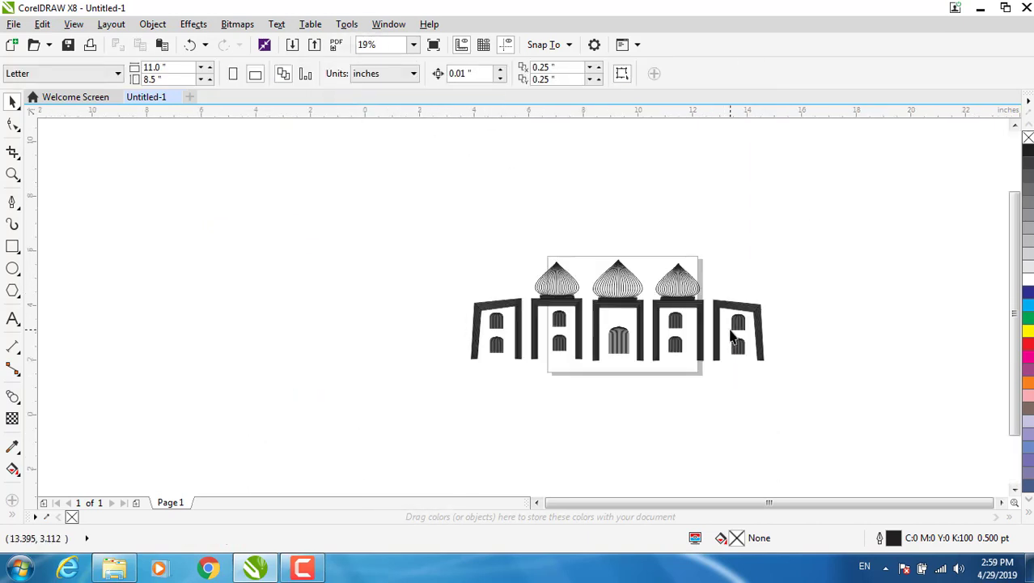
scroll(726, 335, "up", 2)
Draw a slightly slanted line about 10.6 inches tall and a near-vertical one about 10.1 inches tall beside the building's outer mirrored gateway
left_click(12, 203)
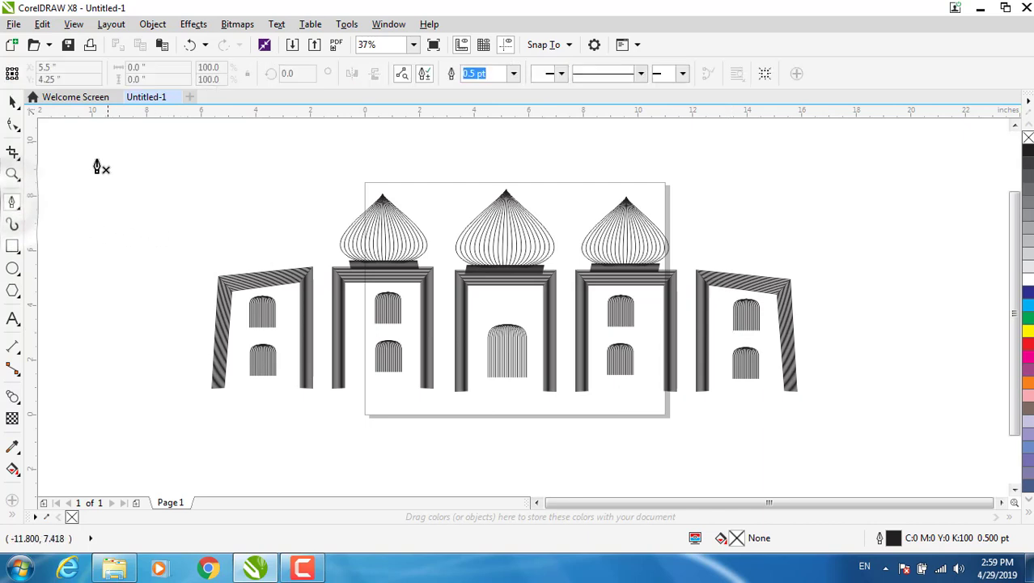
left_click(89, 154)
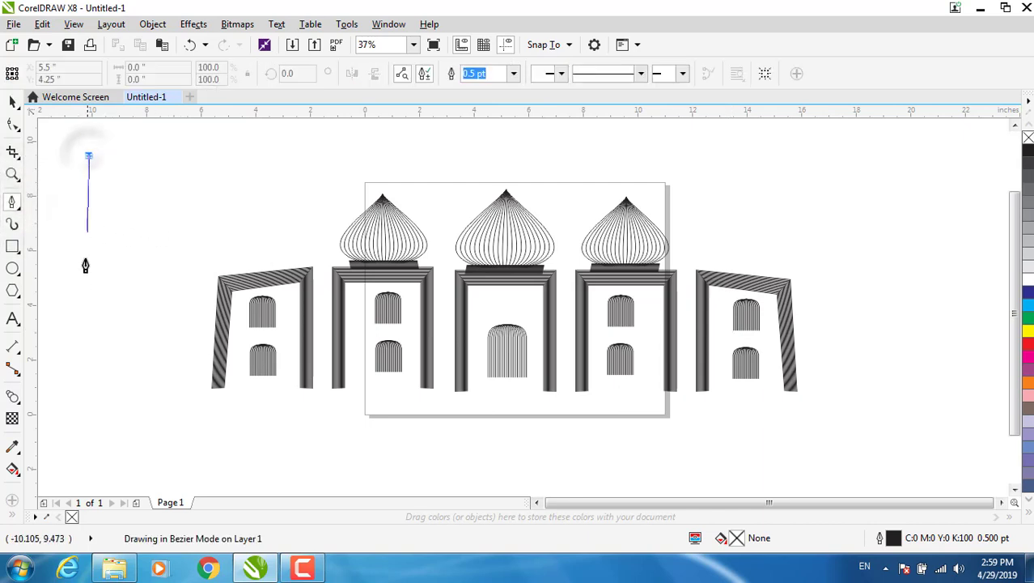
left_click(74, 446)
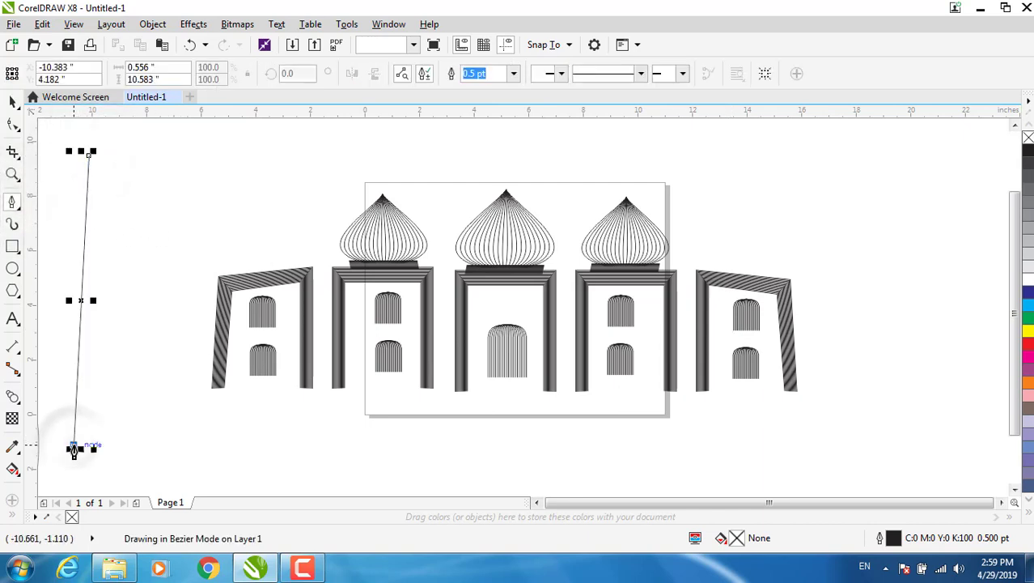
left_click(121, 155)
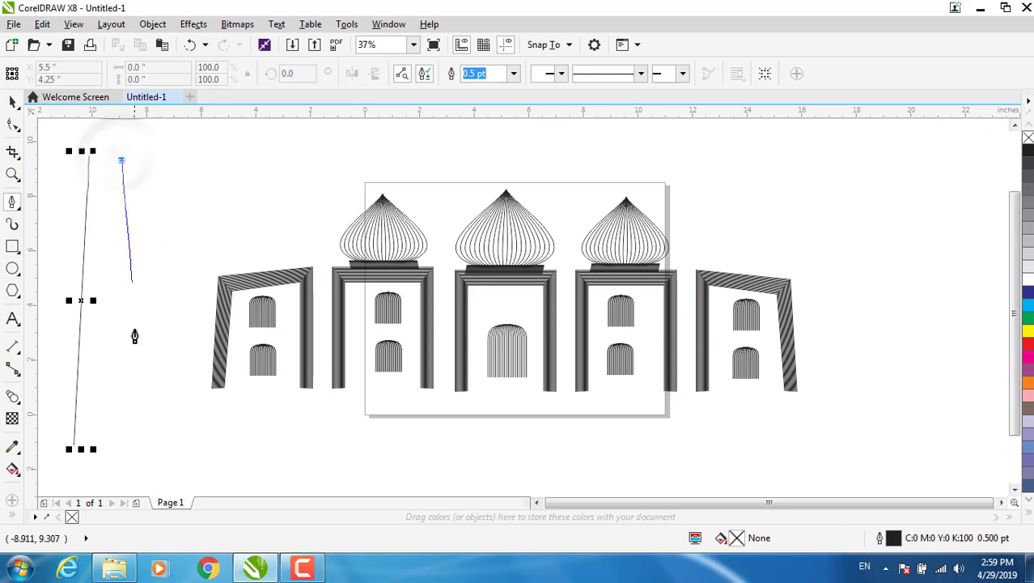
double_click(122, 439)
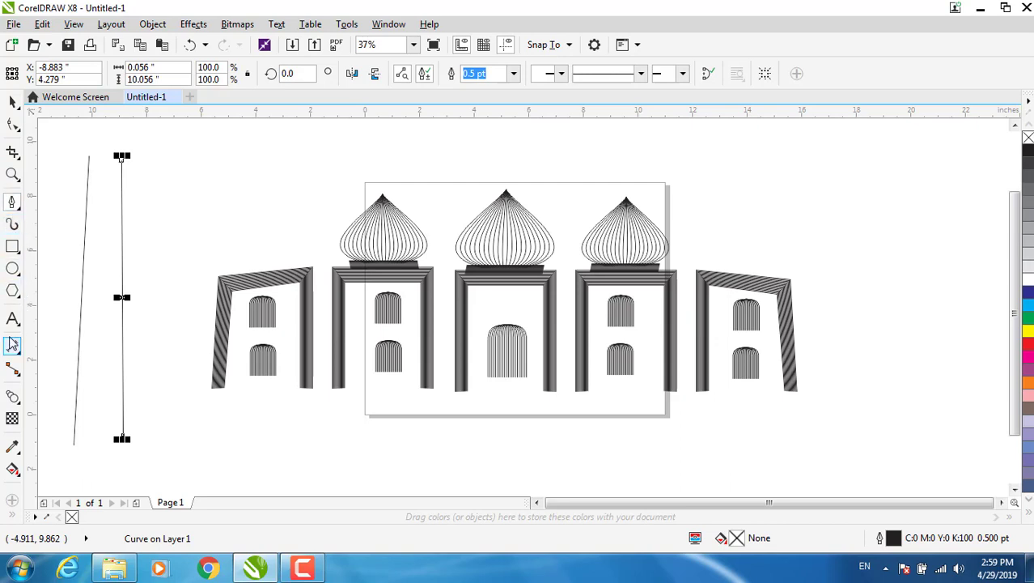
Blend the two tall lines with 20 steps to form a tapering striped tower
left_click(14, 397)
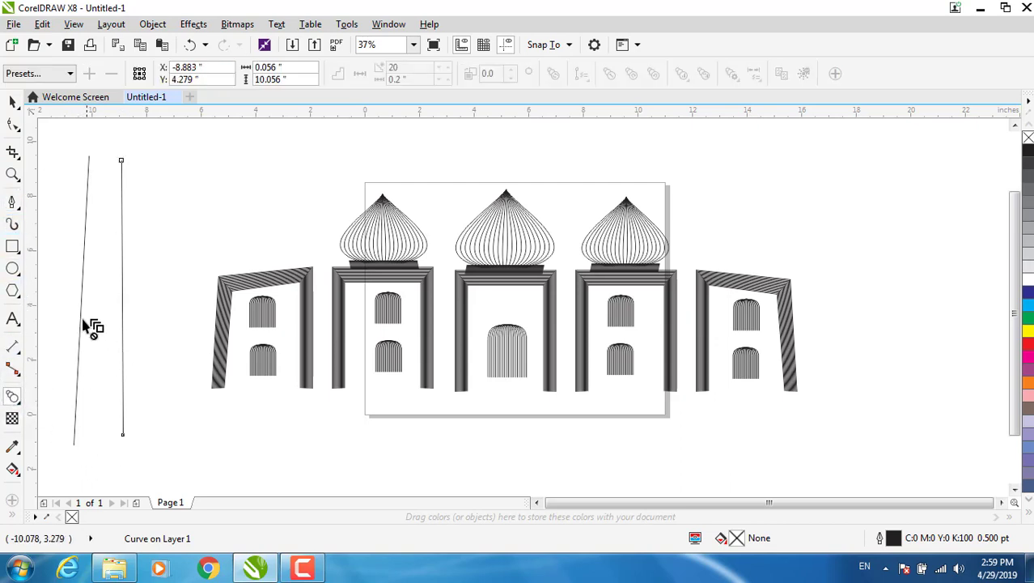
left_click(82, 321)
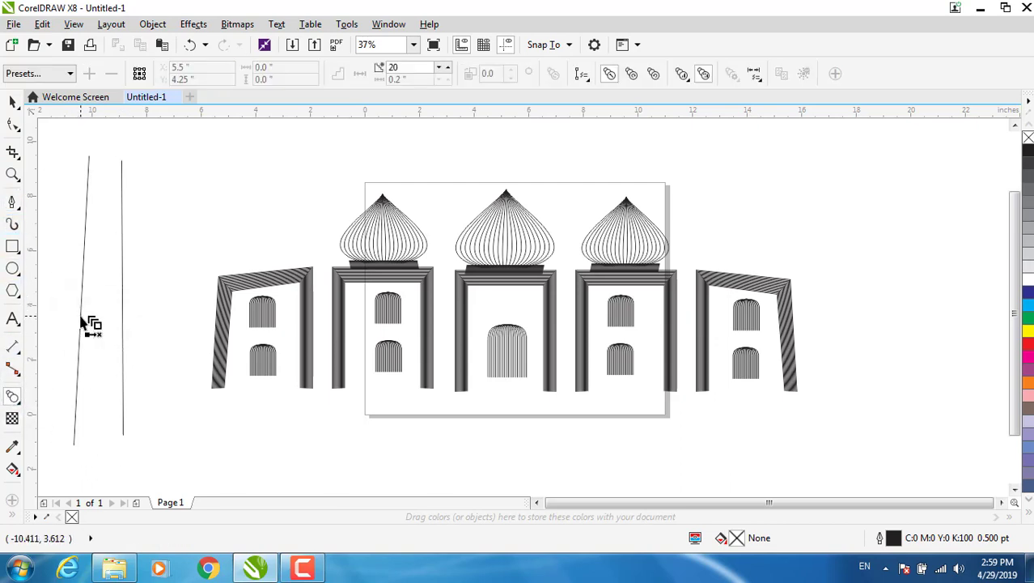
left_click_drag(82, 321, 123, 299)
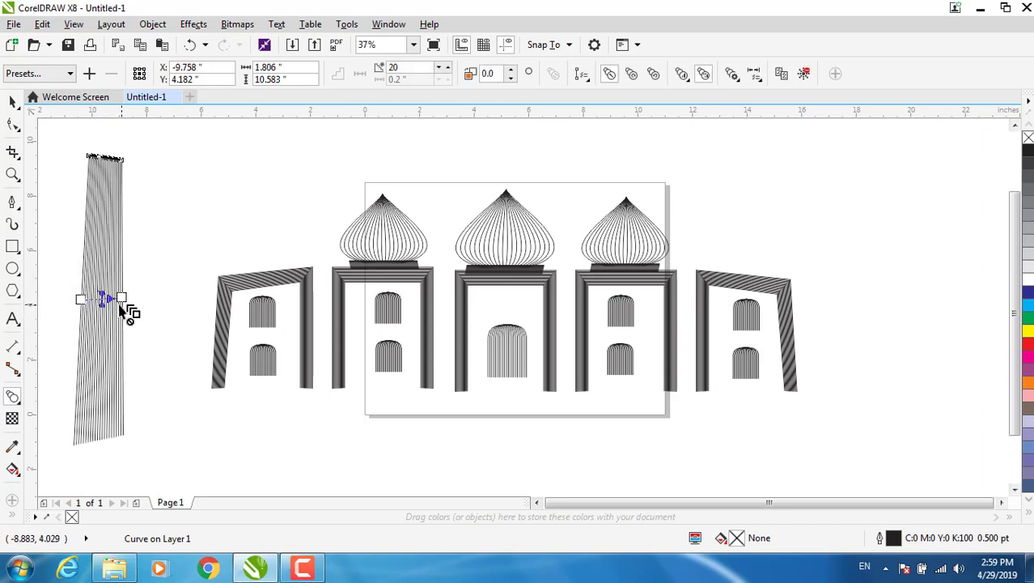
Lower the bottom node of the tower's near-vertical edge so that the tower's base is level
left_click(13, 125)
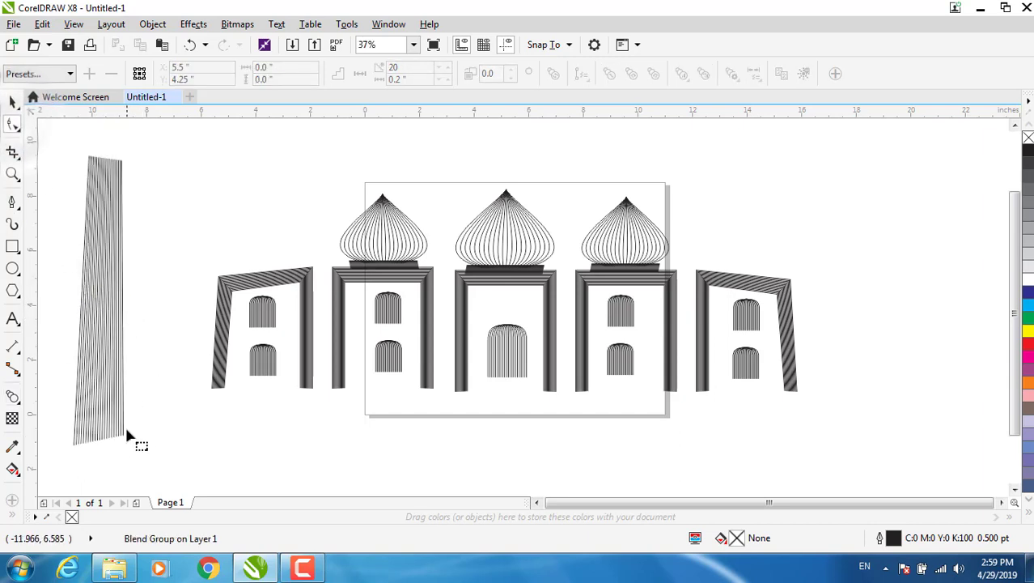
left_click(124, 438)
left_click_drag(123, 438, 124, 446)
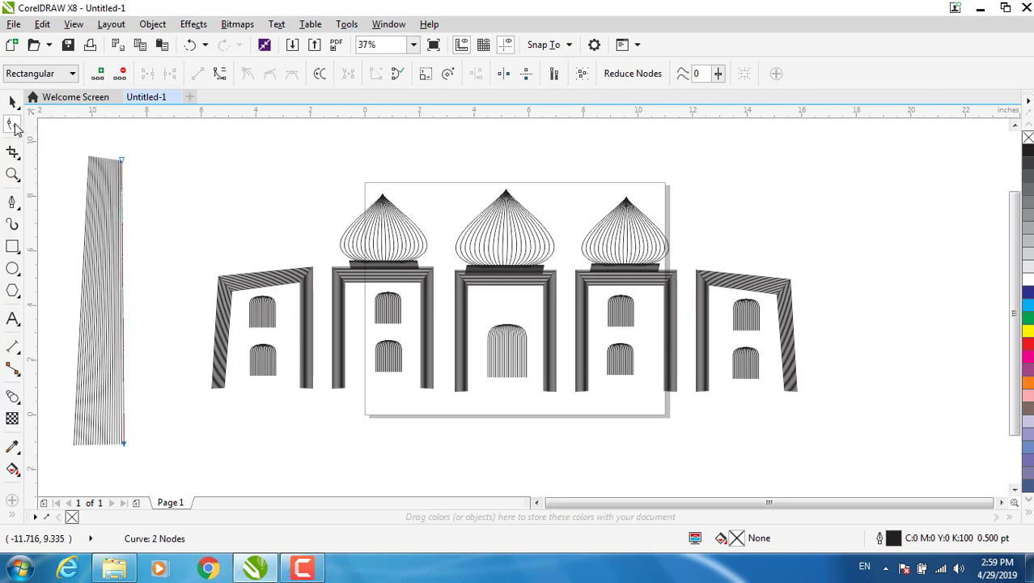
left_click(11, 103)
left_click(172, 274)
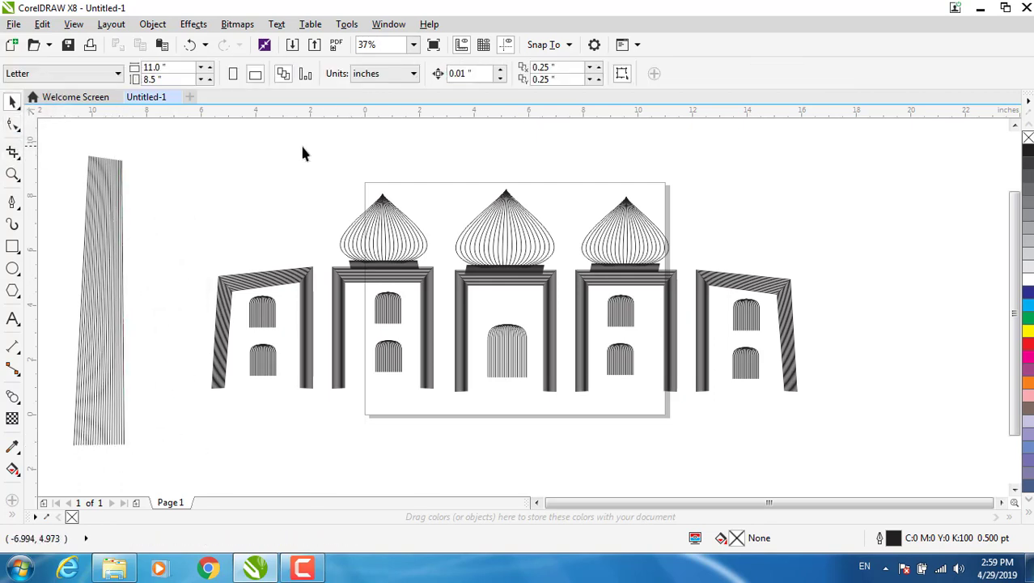
Copy the mirrored gateway's dome with its base onto the tower's top and shrink the copy to about 1.48 by 1.27 inches
left_click_drag(303, 147, 446, 283)
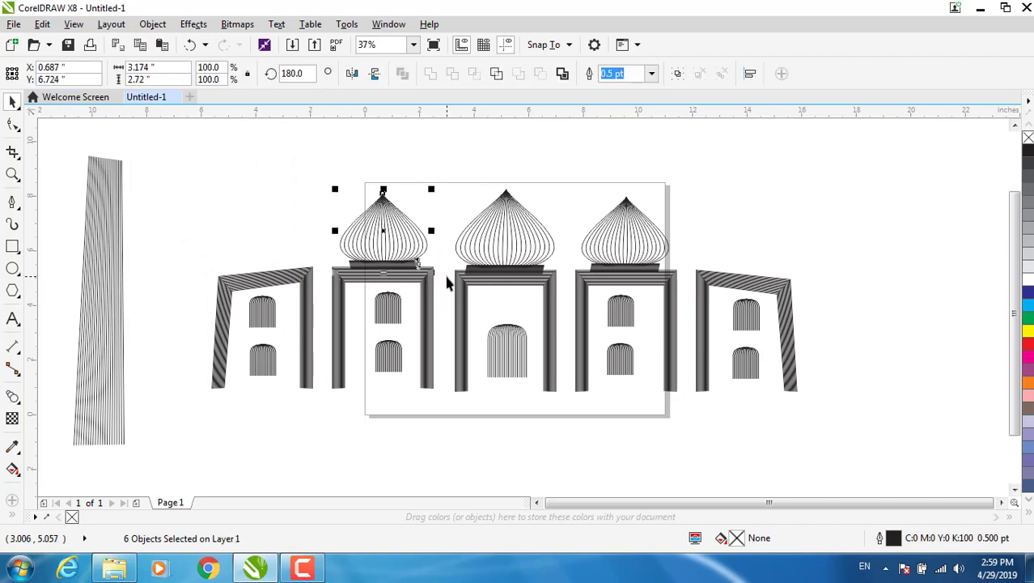
left_click_drag(393, 237, 124, 149)
scroll(177, 227, "down", 1)
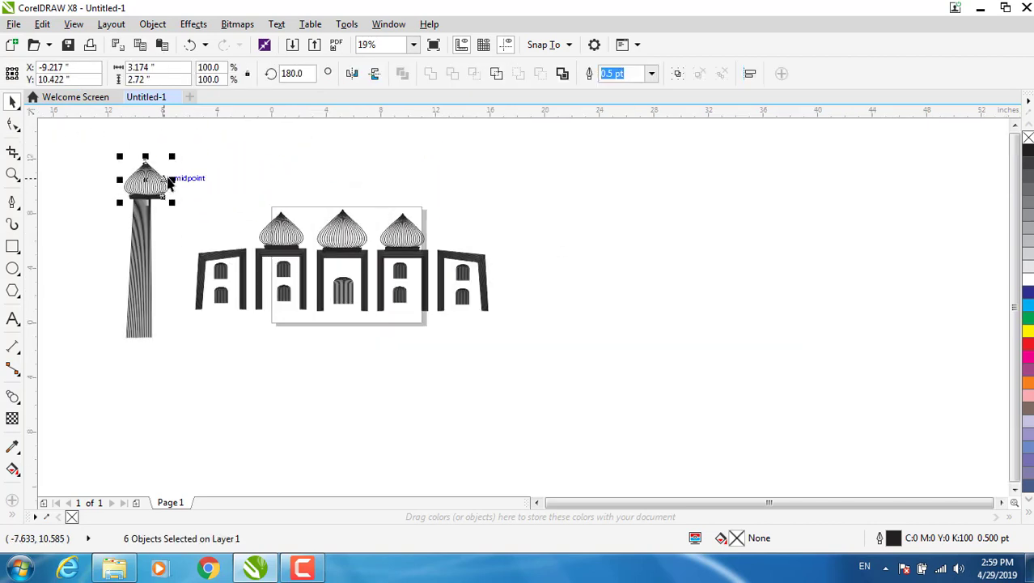
left_click_drag(173, 203, 144, 177)
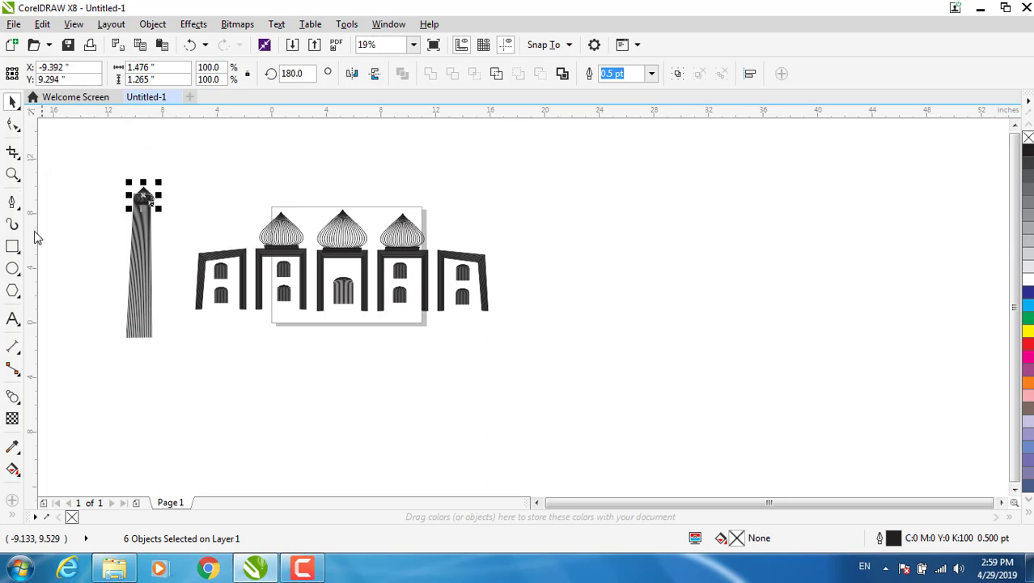
Raise the dome with its base band onto the striped tower's top edge and enlarge it to about 1.49 by 1.28 inches
left_click(12, 174)
left_click_drag(95, 150, 247, 259)
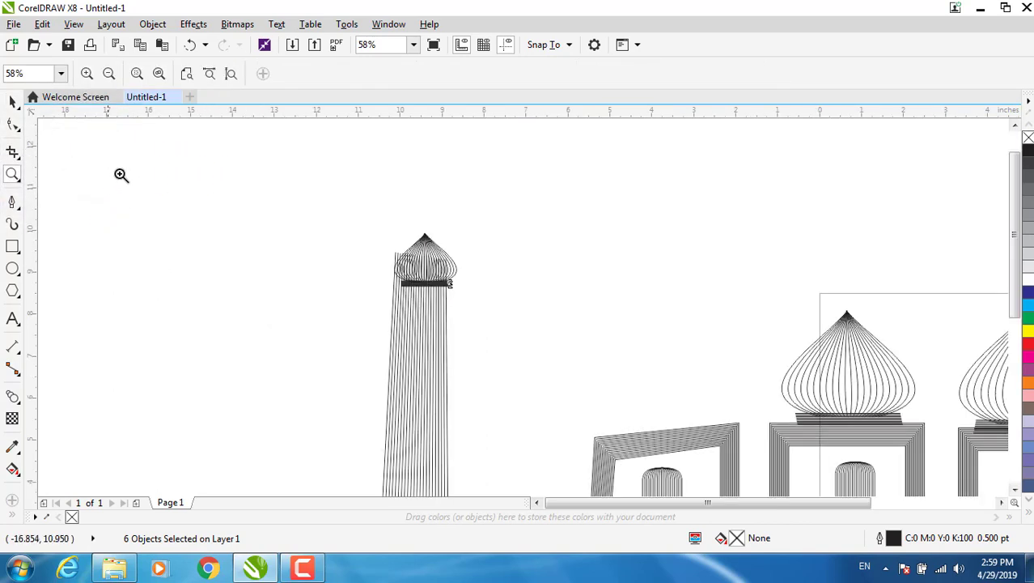
left_click_drag(196, 162, 596, 389)
left_click_drag(474, 196, 705, 378)
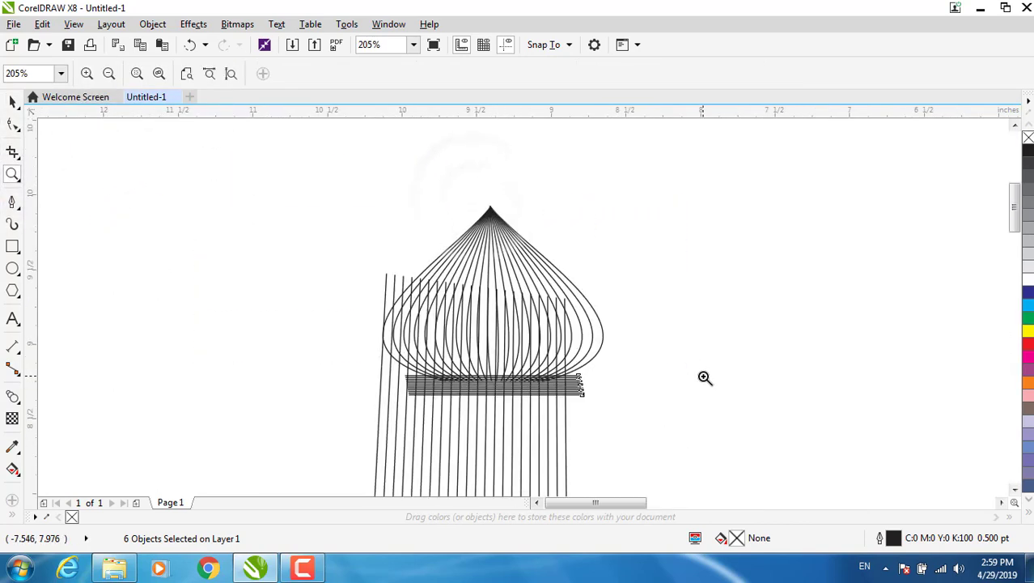
left_click(11, 102)
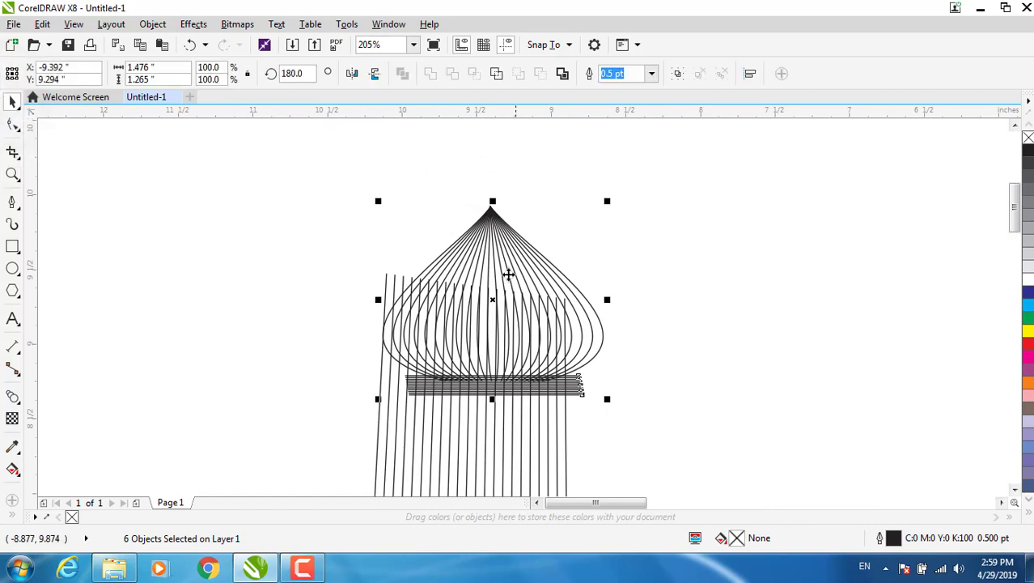
left_click_drag(509, 273, 485, 191)
left_click_drag(582, 302, 598, 303)
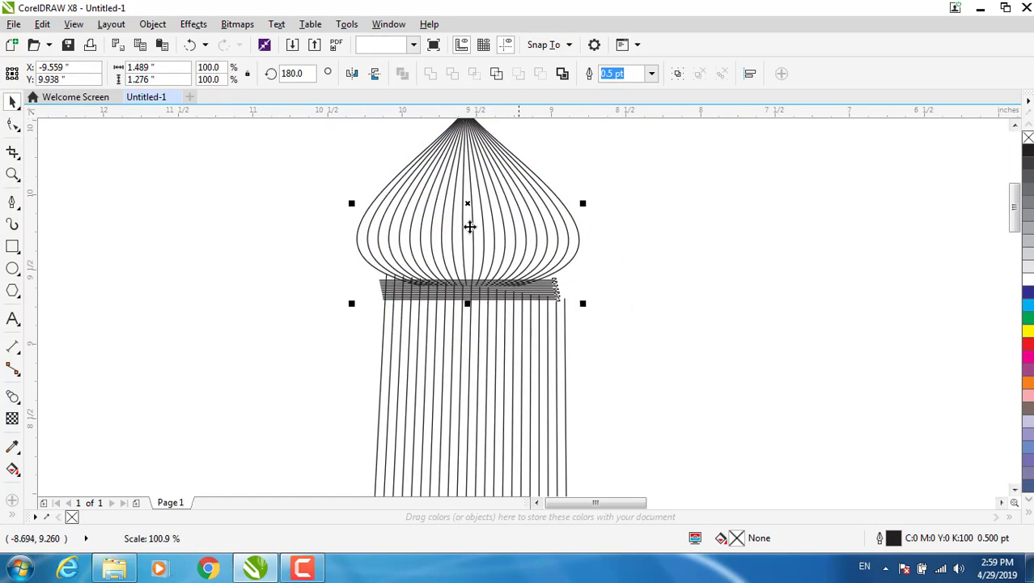
Centre the dome and its base band over the tower so the band covers the slanted ends of the stripes
left_click_drag(471, 226, 487, 232)
key("Left")
key("Left")
key("Left")
key("Left")
key("Left")
key("Left")
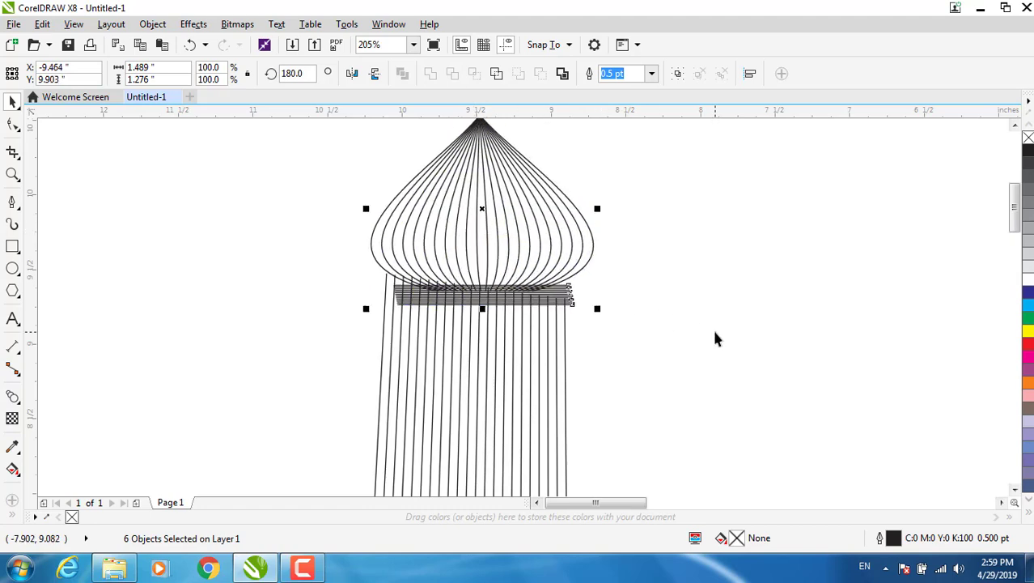
scroll(715, 339, "down", 2)
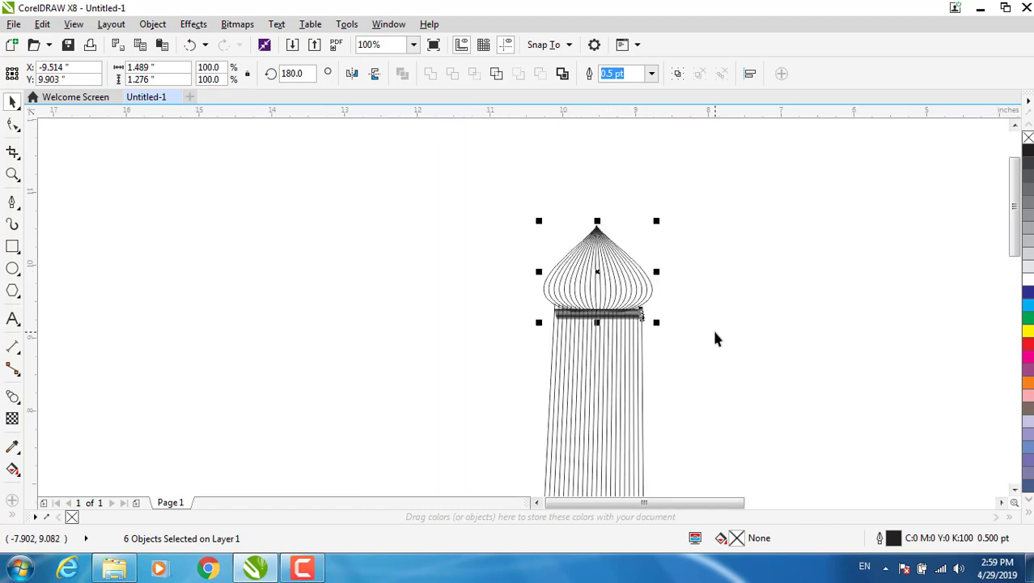
left_click(761, 303)
left_click(642, 322)
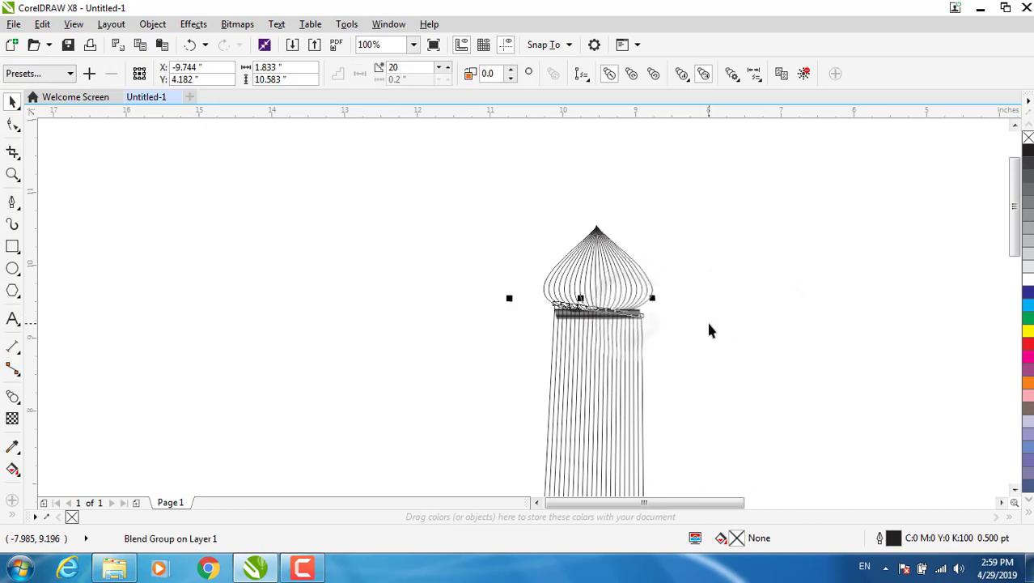
key("ctrl+d")
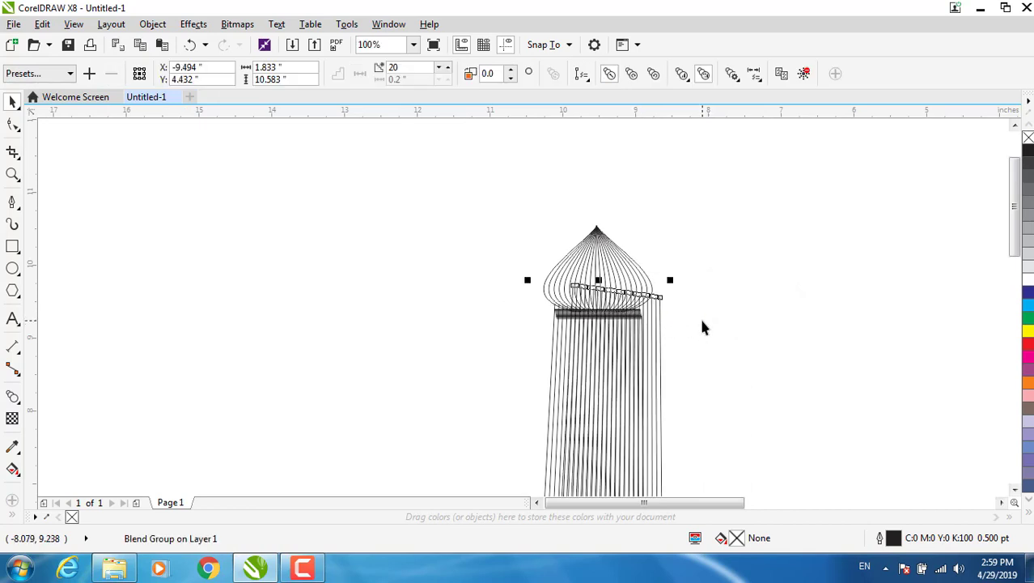
key("ctrl+z")
left_click(704, 321)
Duplicate the band under the tower's dome and place the copy across the shaft about 2 inches lower
left_click(630, 314)
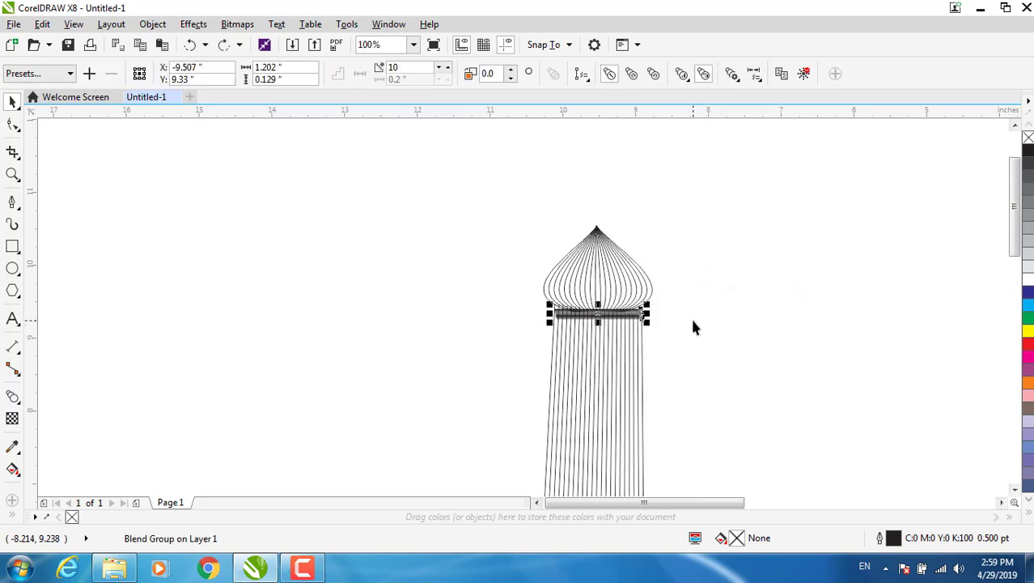
key("ctrl+d")
left_click_drag(617, 305, 596, 464)
scroll(596, 464, "down", 2)
scroll(594, 460, "down", 1)
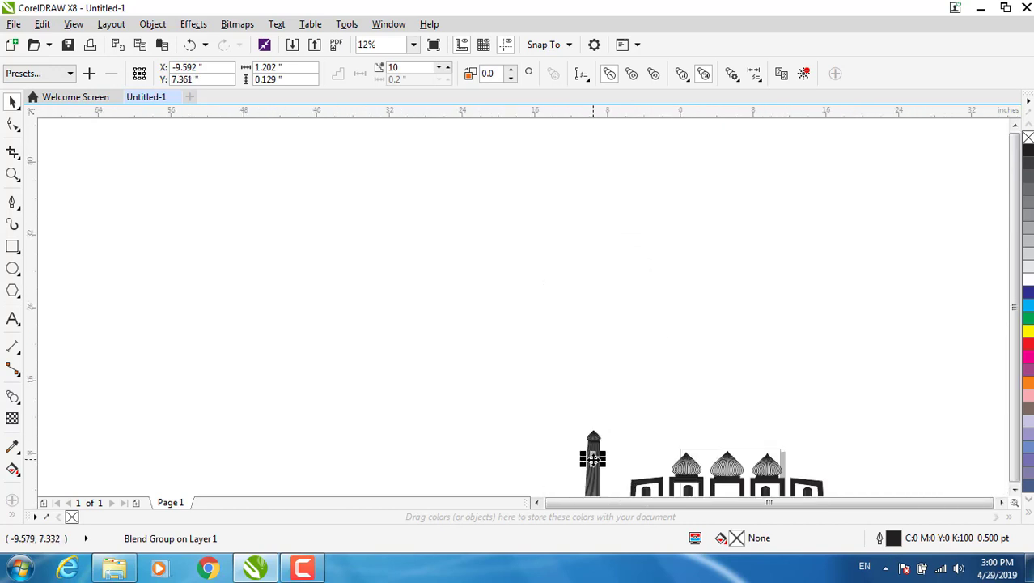
scroll(593, 460, "up", 4)
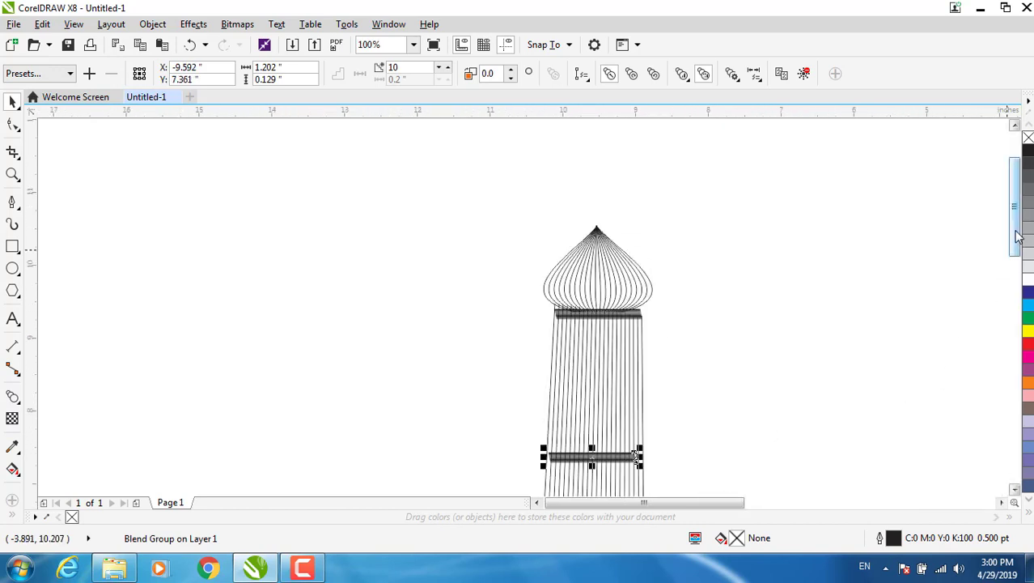
Stretch the copied band to about 1.64 by 0.34 inches so that it overhangs both sides of the tower
left_click_drag(1015, 238, 1015, 289)
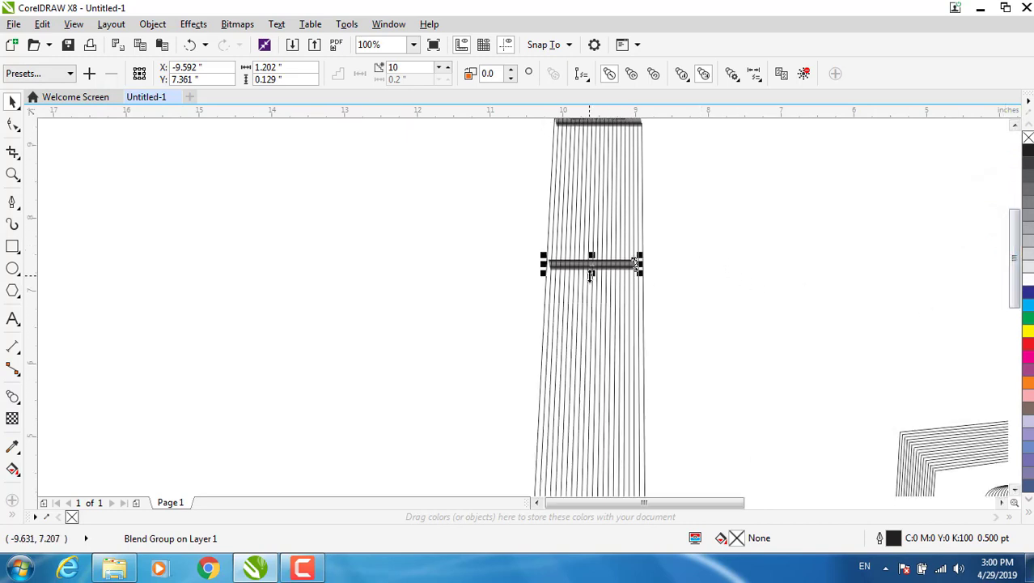
left_click_drag(592, 275, 592, 288)
left_click_drag(657, 274, 672, 280)
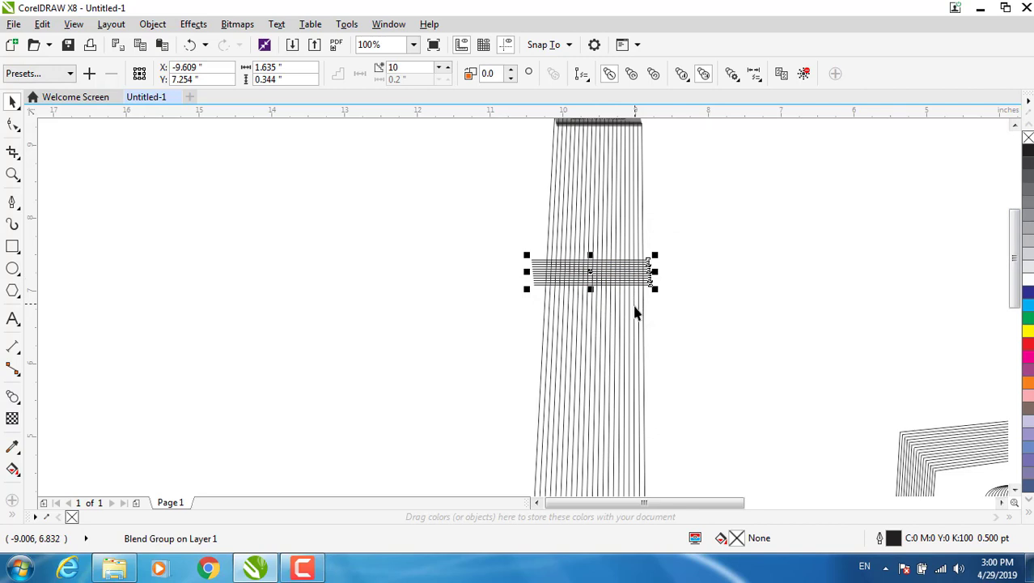
Duplicate the widened band and place the copy across the shaft about 2.7 inches below it
key("ctrl+d")
left_click_drag(612, 417, 613, 479)
scroll(639, 474, "down", 2)
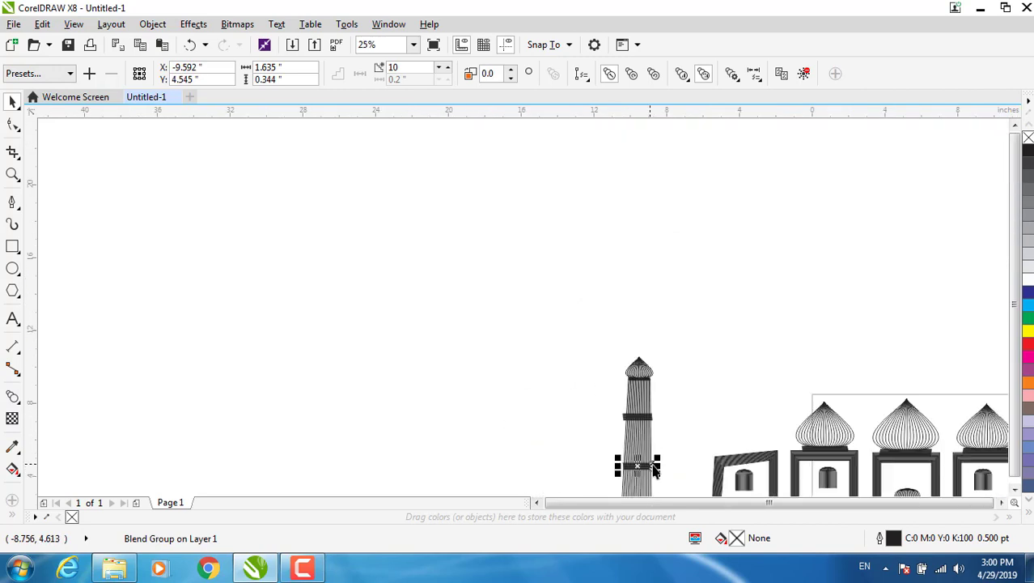
scroll(1014, 267, "down", 3)
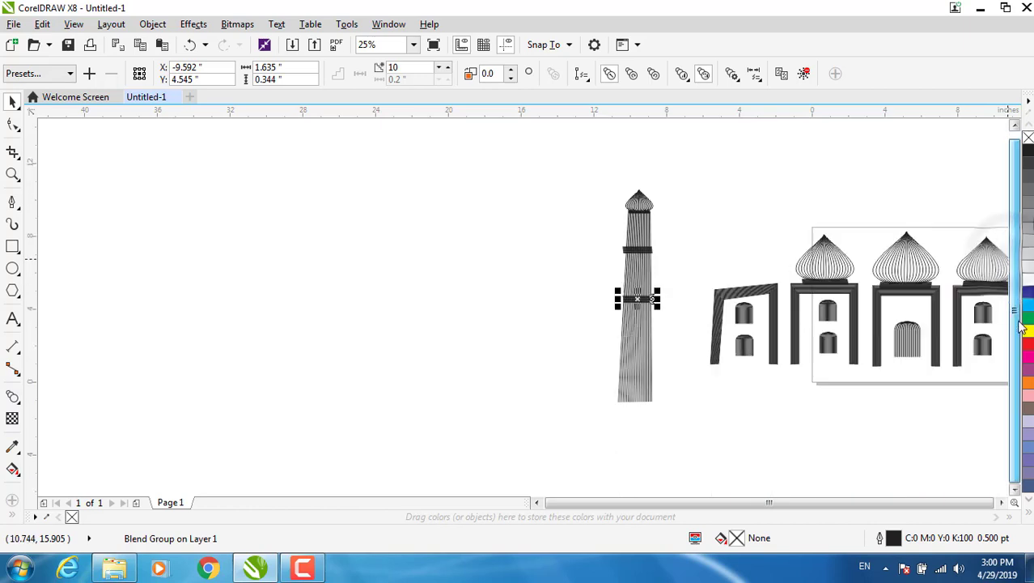
Enlarge the tower's lower band to about 2.11 by 0.44 inches and centre it on the shaft
left_click(671, 295)
left_click(645, 299)
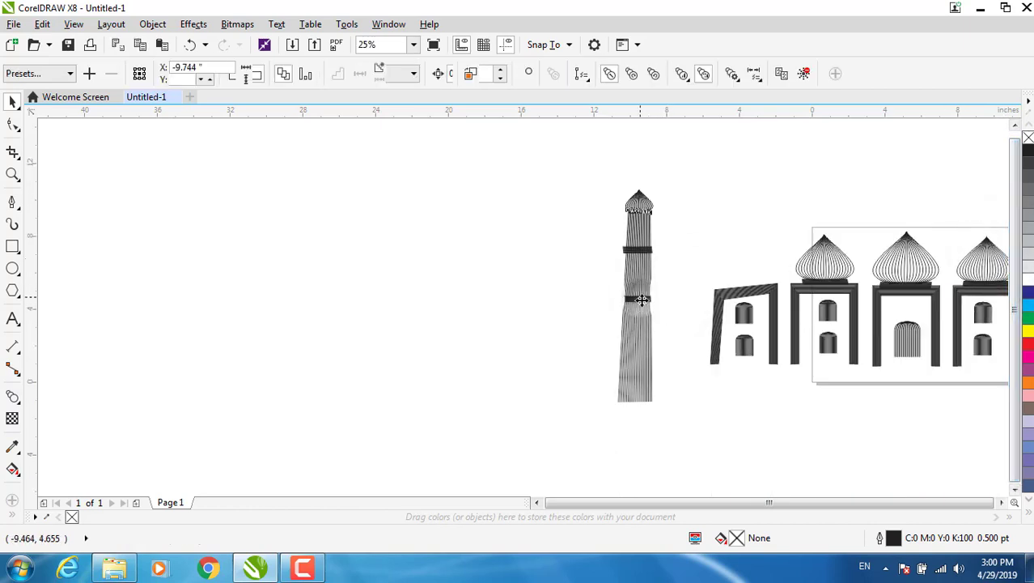
left_click(678, 294)
left_click(651, 299)
mouse_move(660, 308)
left_mouse_down()
mouse_move(669, 312)
mouse_move(646, 307)
left_mouse_up()
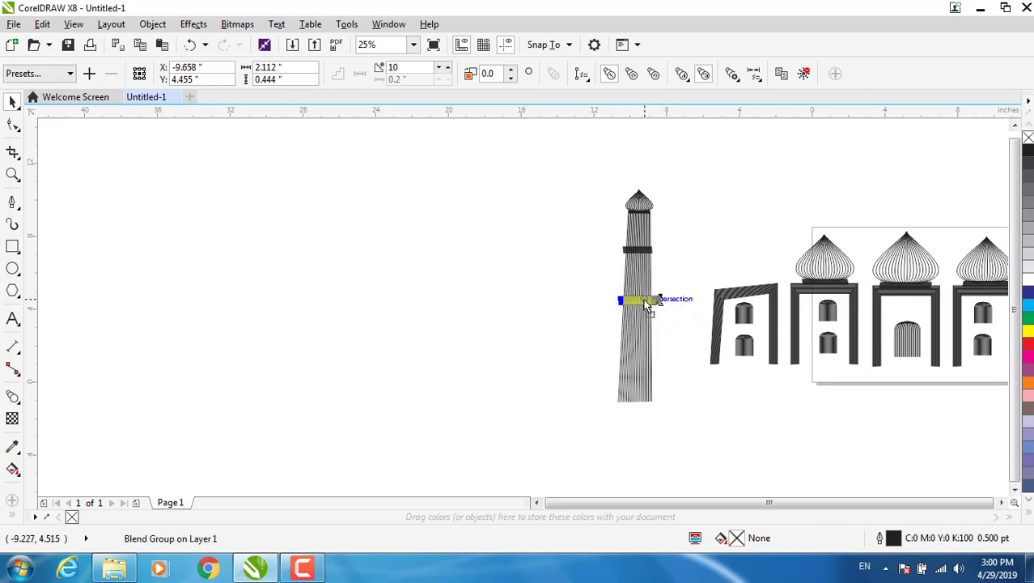
Duplicate the largest band and place the copy across the shaft near the tower's foot
key("ctrl+d")
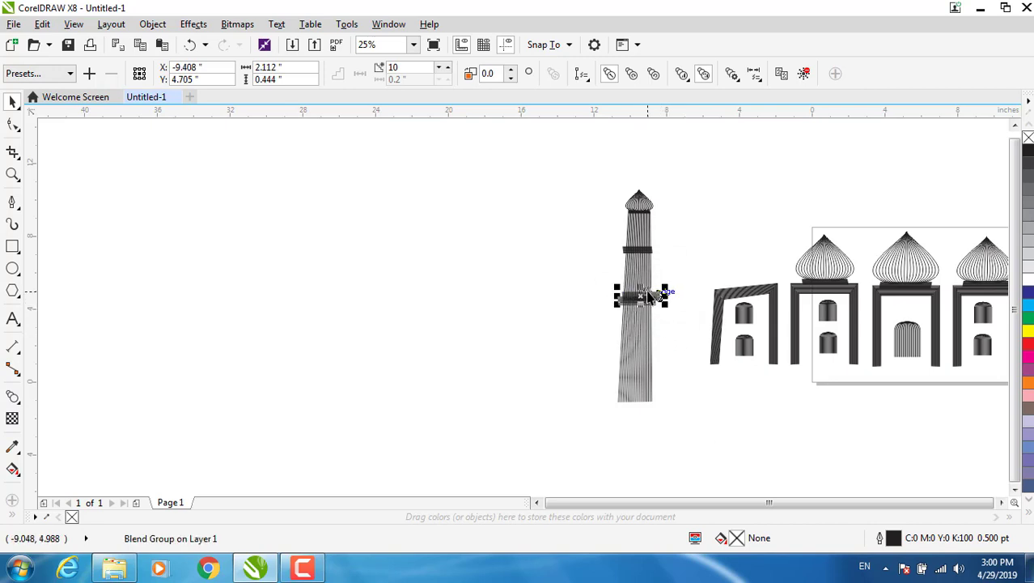
left_click(650, 296)
left_click(653, 297)
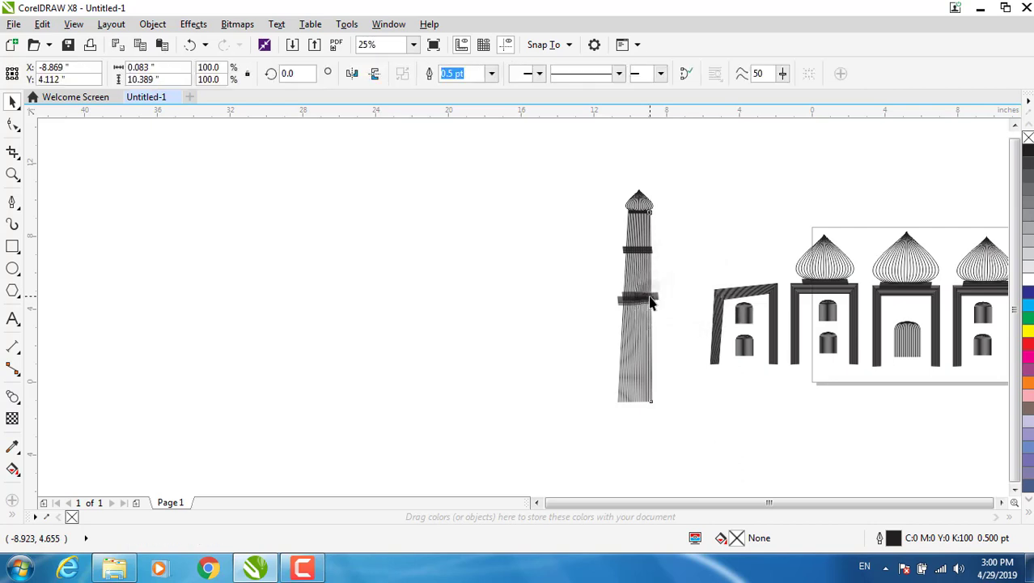
left_click(674, 282)
left_click(659, 294)
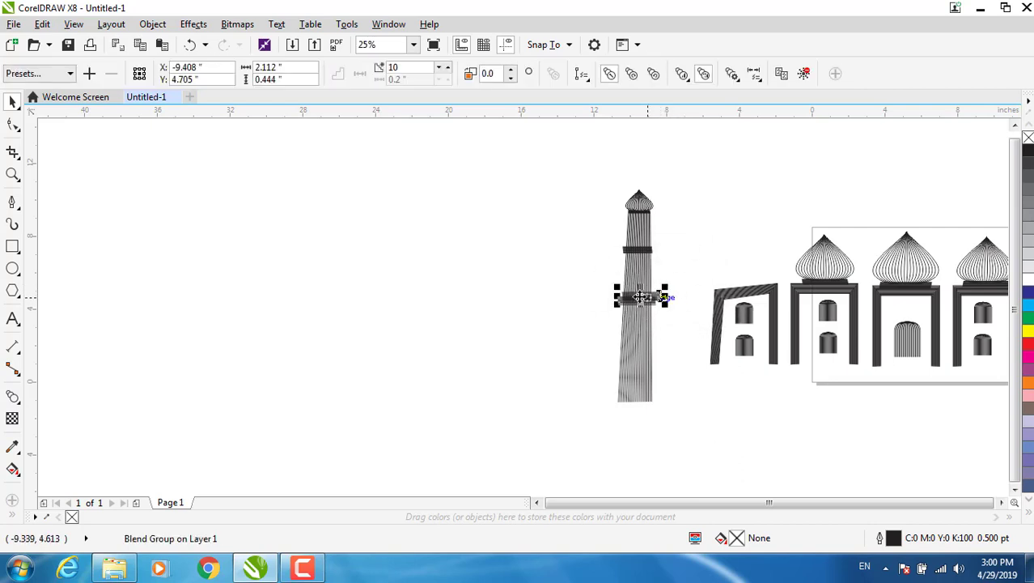
left_click_drag(660, 295, 637, 369)
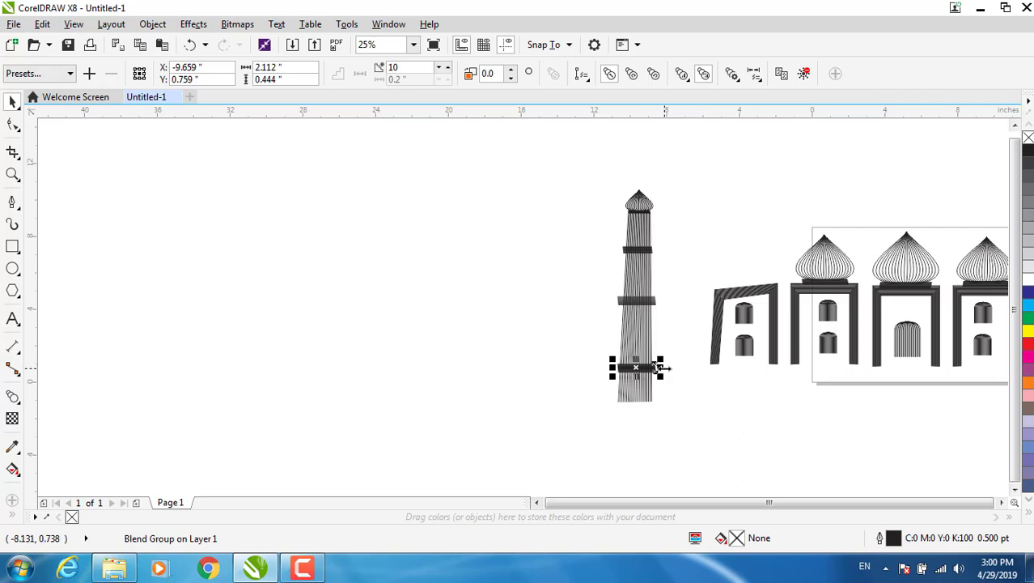
left_click_drag(662, 368, 657, 368)
left_click(680, 416)
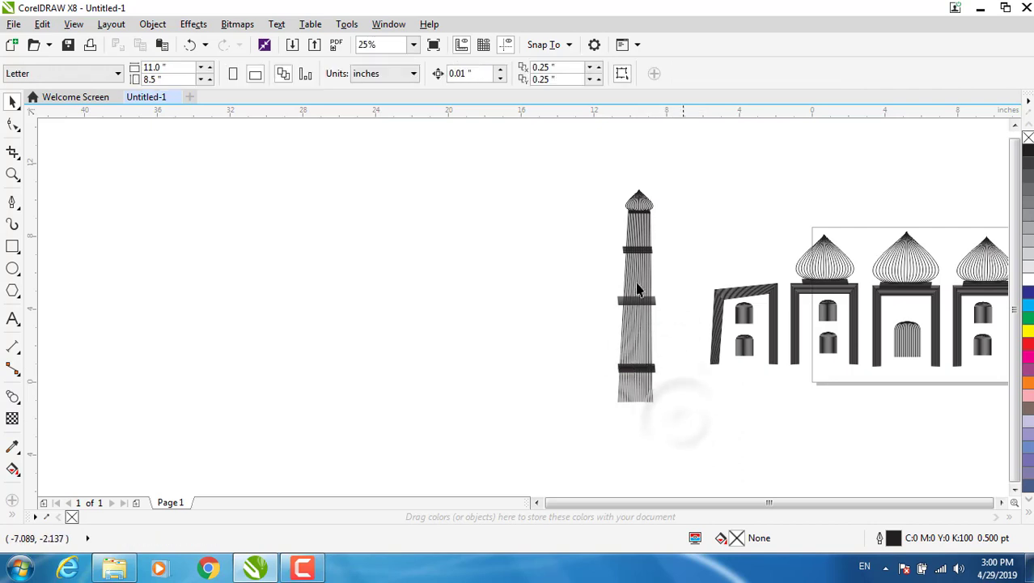
Copy the whole tower beside itself at about two-thirds size and move both towers next to the outer gateway, level with the building's base
left_click_drag(572, 180, 711, 423)
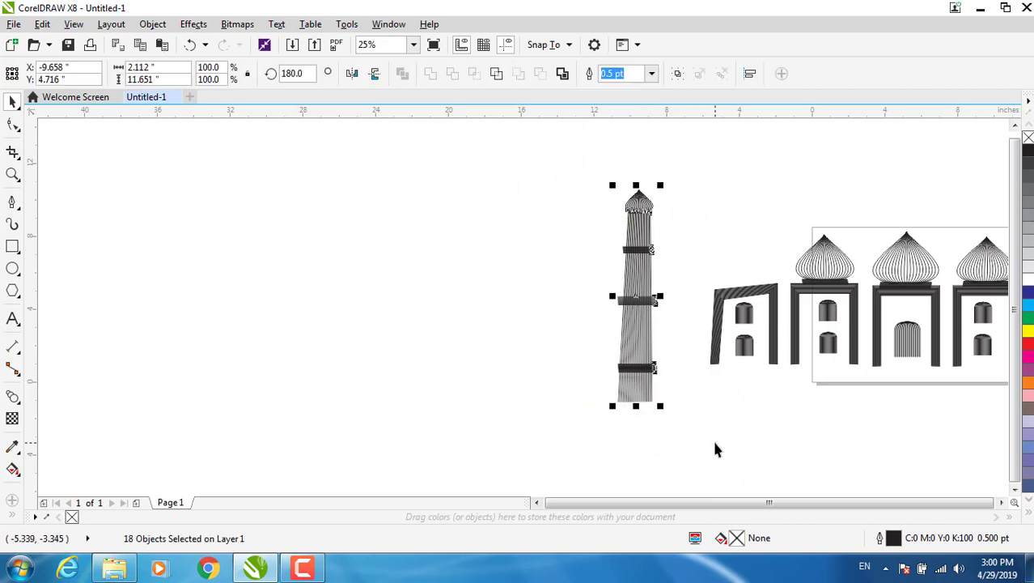
left_click_drag(663, 295, 695, 310)
left_click_drag(707, 186, 690, 259)
left_click(717, 411)
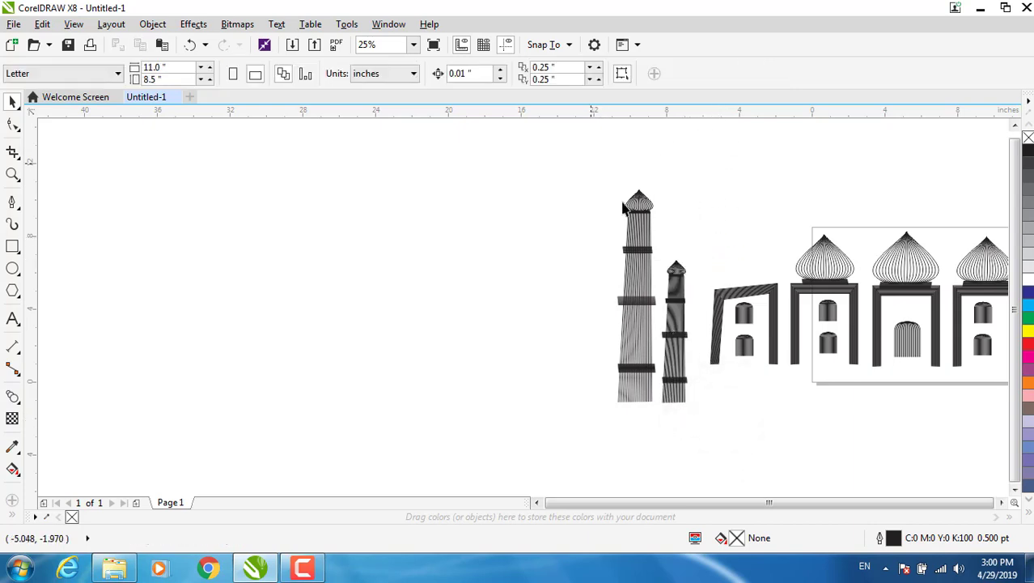
left_click_drag(594, 166, 743, 443)
left_click_drag(667, 323, 680, 286)
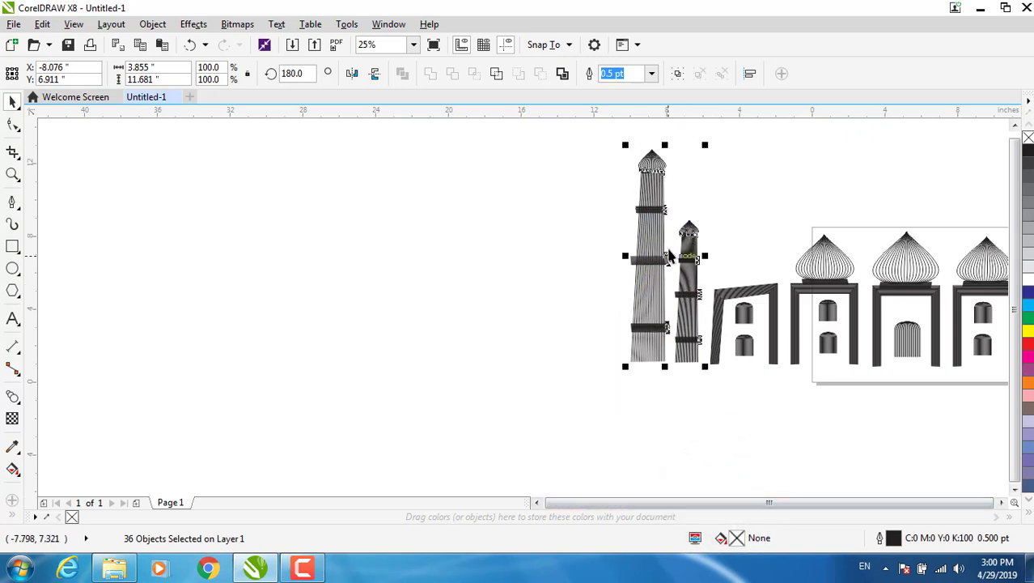
Duplicate both towers, place the copies beyond the opposite outer gateway and mirror them horizontally
key("ctrl+d")
left_click_drag(676, 256, 1019, 266)
left_click_drag(989, 377, 972, 393)
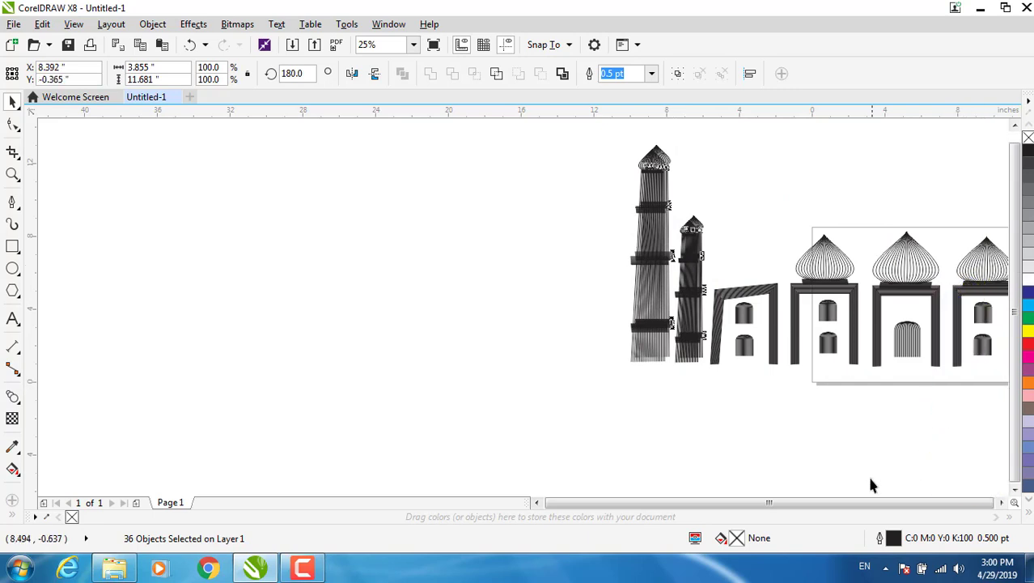
left_click(1002, 503)
left_click(1002, 503)
left_click(1002, 504)
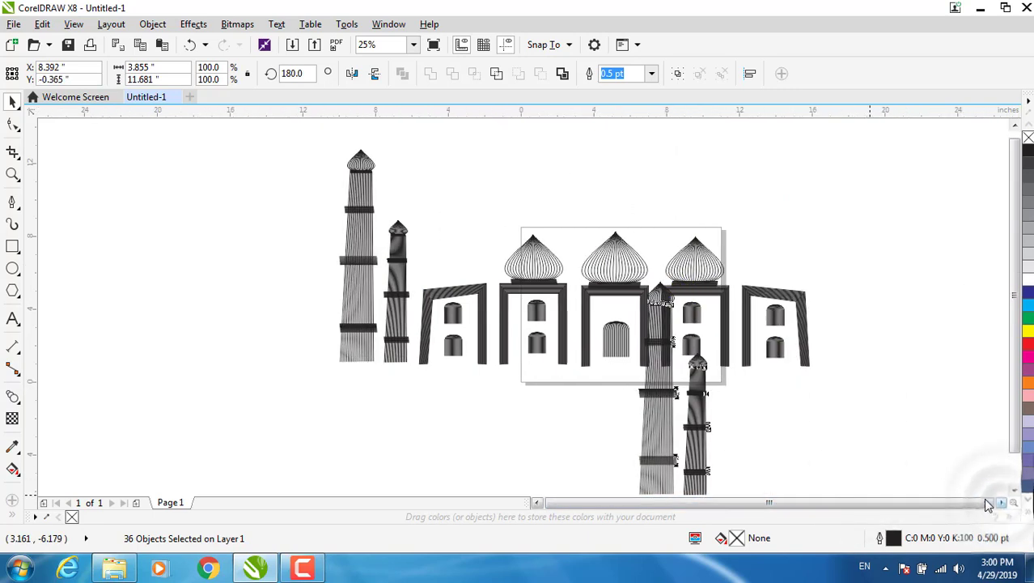
left_click_drag(688, 435, 800, 316)
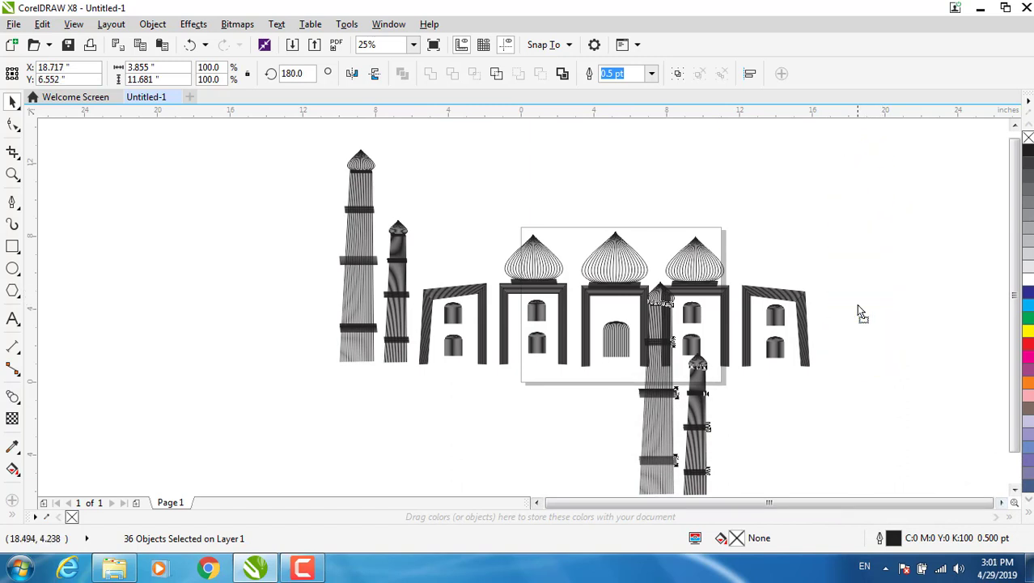
left_click(353, 73)
left_click(839, 407)
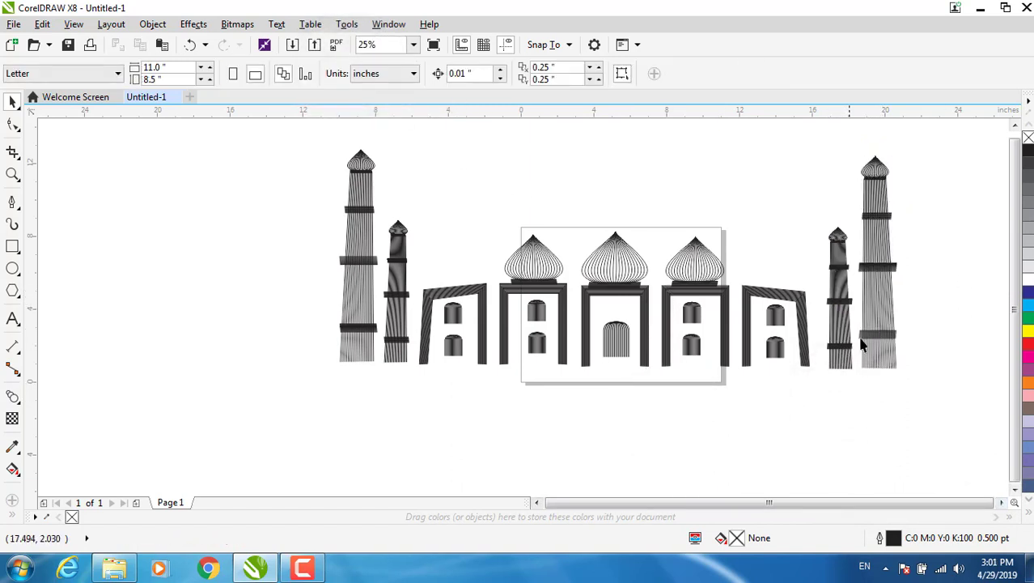
Copy a band from the mirrored tall tower and stretch it beneath the whole mosque to about 31.4 by 1.3 inches
left_click(863, 337)
left_click(869, 421)
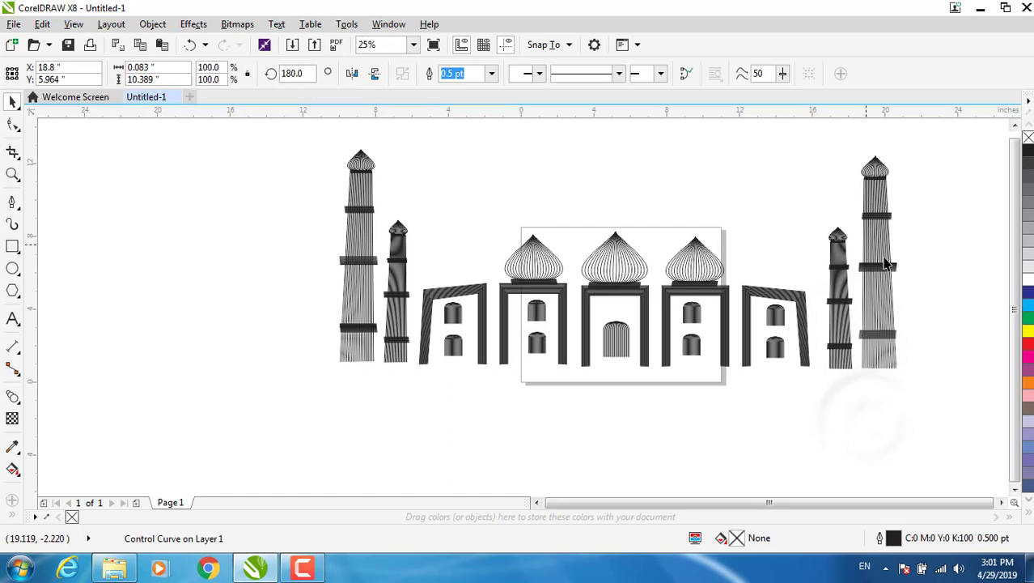
left_click(895, 276)
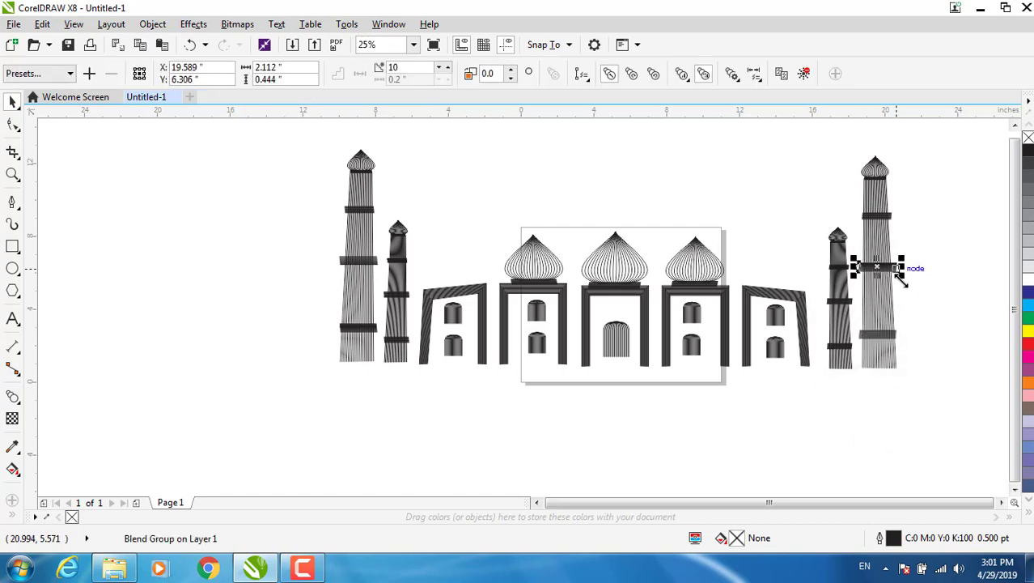
left_click_drag(882, 264, 907, 380)
mouse_move(618, 370)
left_mouse_down()
mouse_move(619, 400)
mouse_move(618, 385)
left_mouse_up()
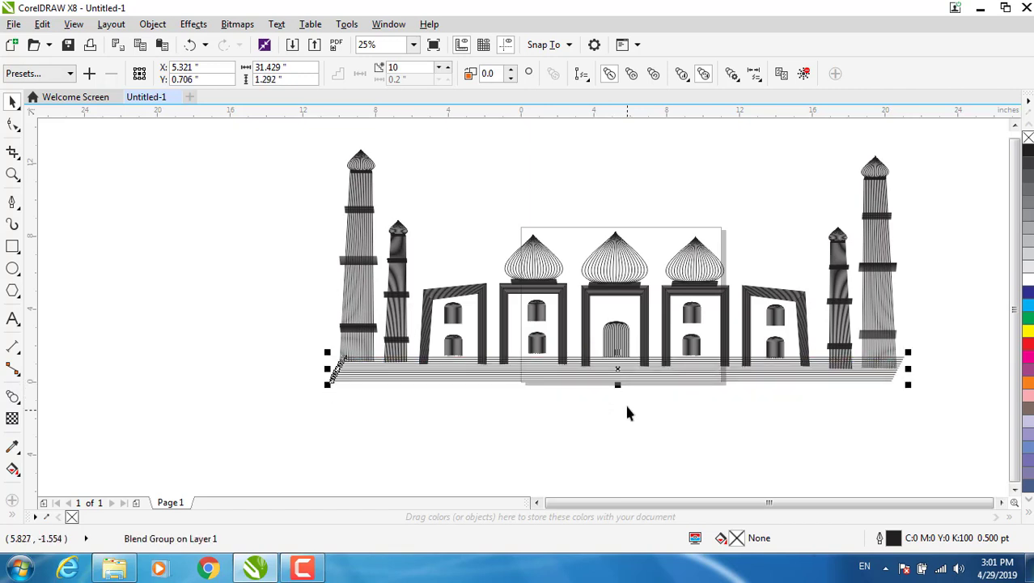
Increase the ground band's blend to 17 steps and stretch it downward to about 2.6 inches tall
left_click(438, 68)
left_click(438, 68)
left_click(438, 68)
left_click(438, 68)
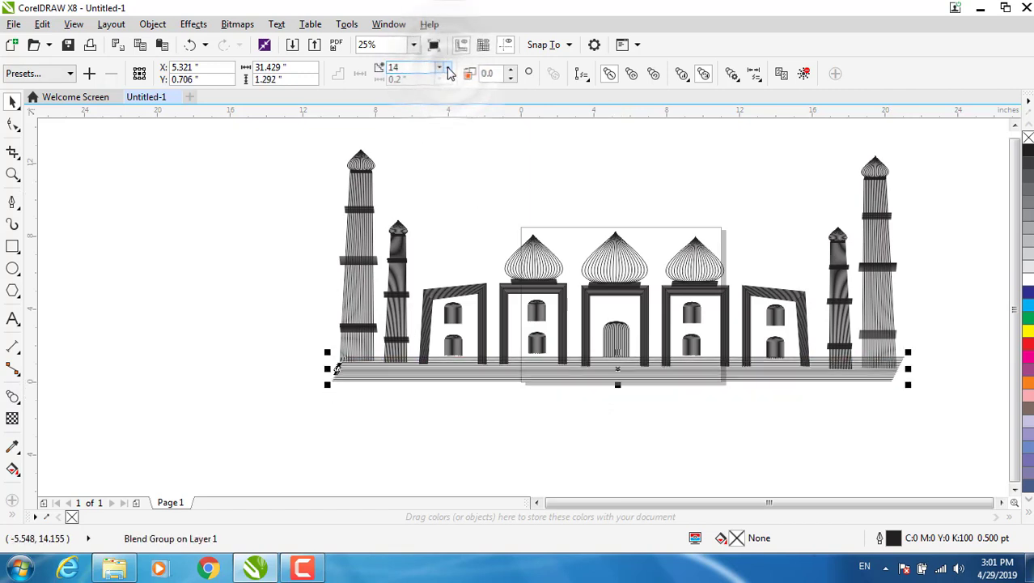
left_click(440, 68)
left_click(440, 68)
left_click(440, 68)
left_click_drag(617, 387, 618, 409)
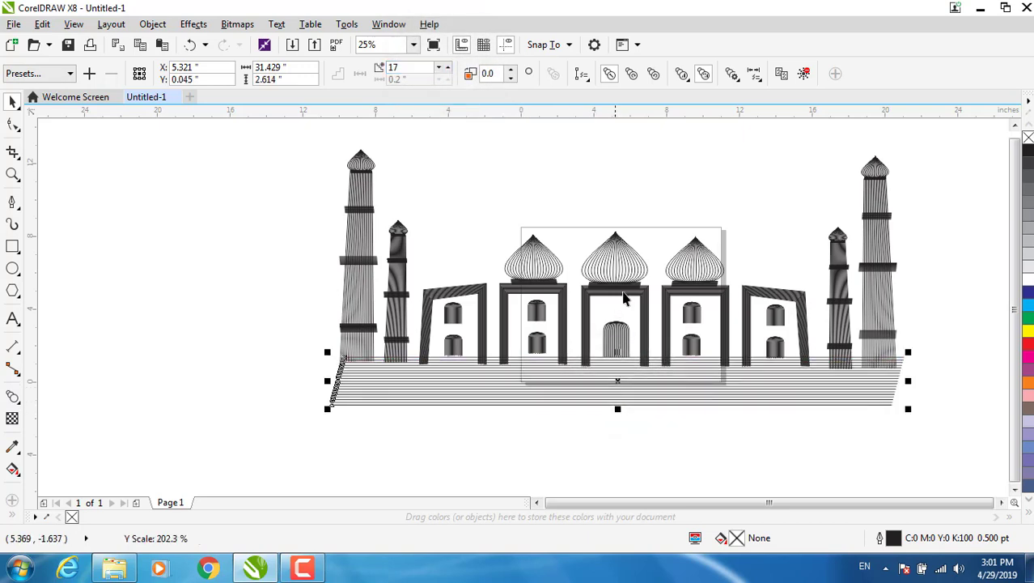
Increase the ground band's blend to 24 steps
left_click(447, 69)
left_click(447, 69)
left_click(447, 69)
left_click(447, 69)
left_click(447, 69)
left_click(447, 69)
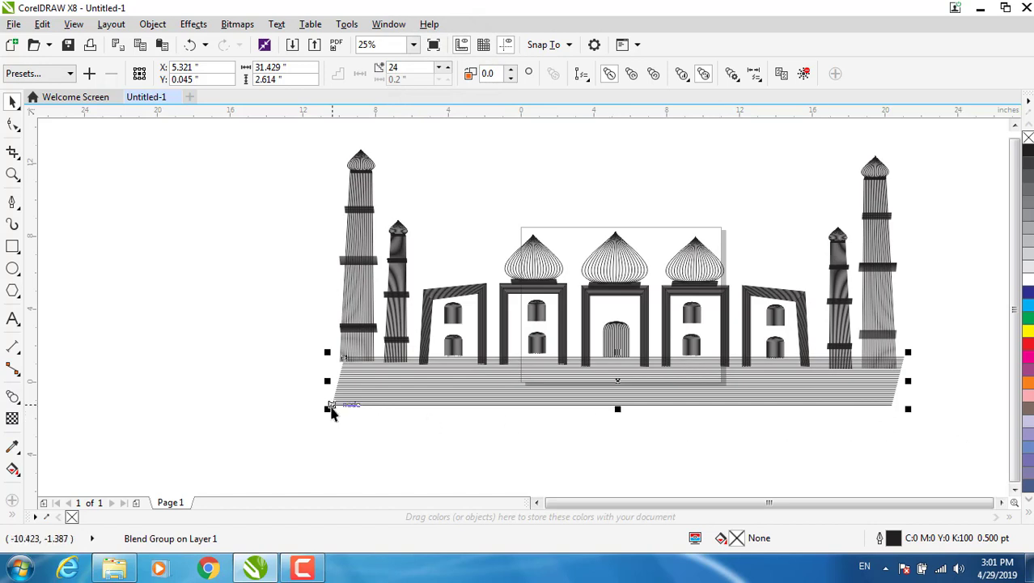
Shorten the ground platform's lowest control line symmetrically to about 21.2 inches wide and move it slightly downward
left_click(636, 421)
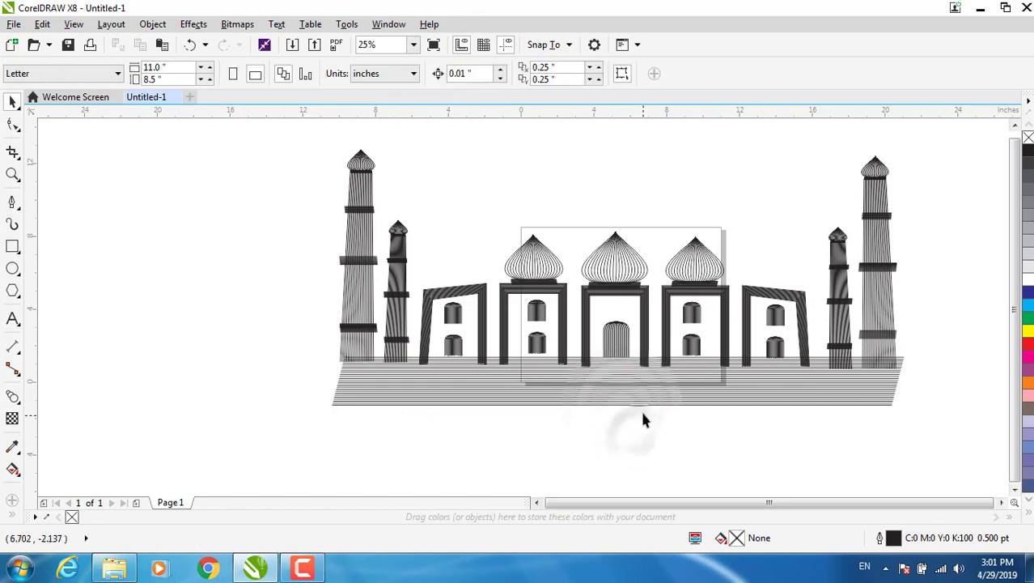
left_click(637, 405)
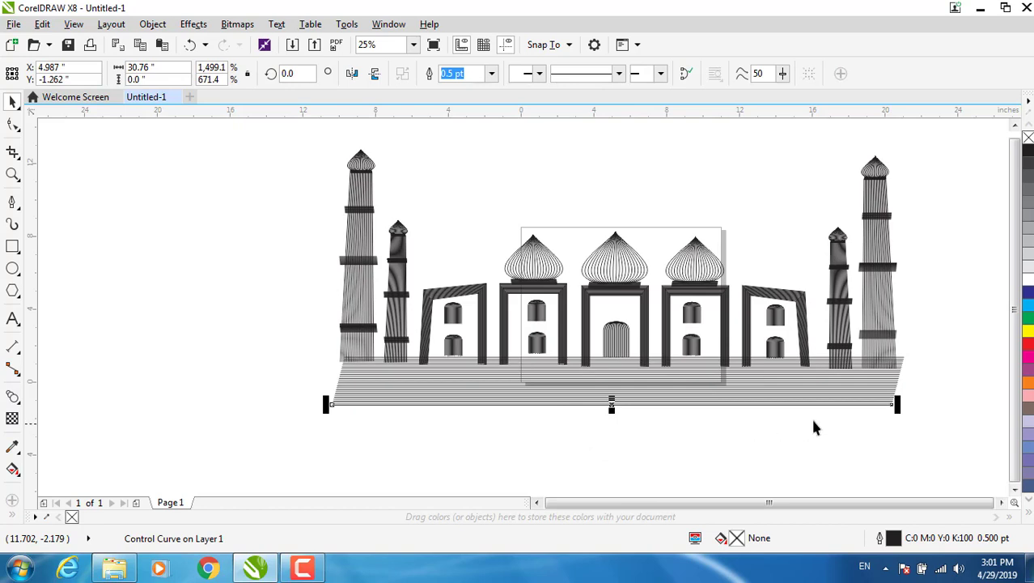
left_click_drag(898, 405, 811, 411)
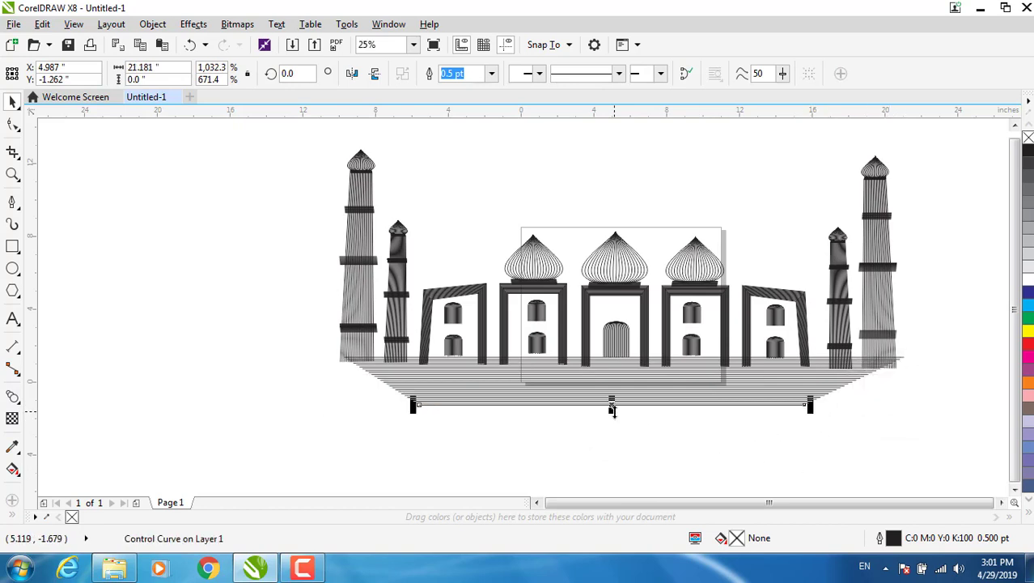
left_click_drag(612, 409, 614, 421)
left_click(832, 425)
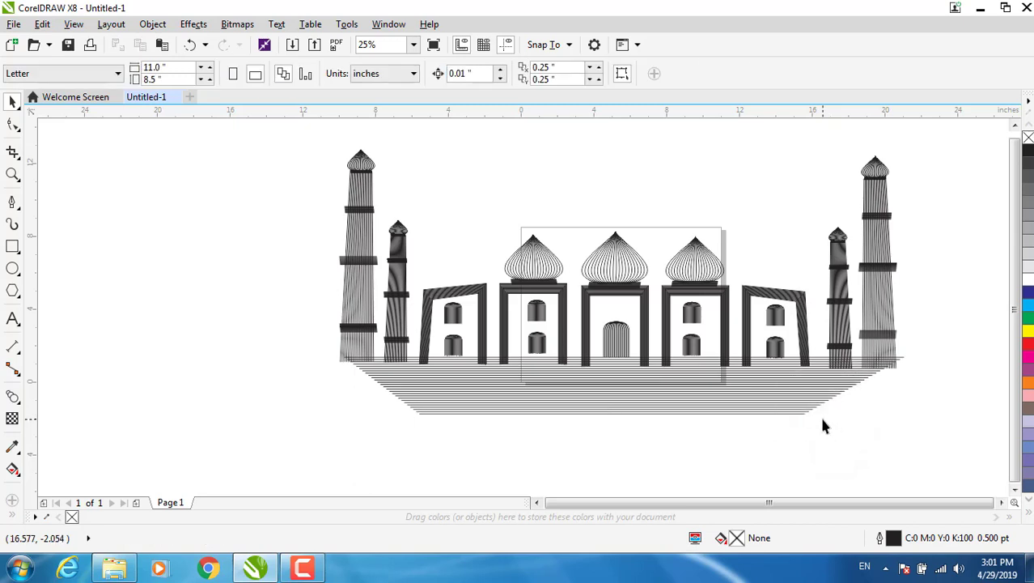
Select all objects of the mosque drawing, including the towers and the ground platform
left_click(1001, 503)
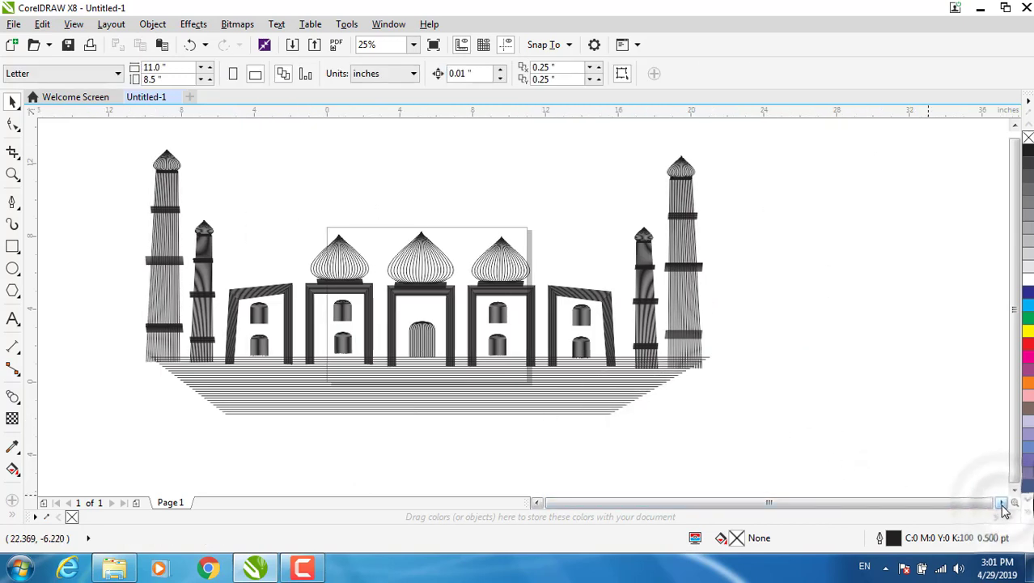
left_click(536, 502)
mouse_move(174, 122)
left_mouse_down()
mouse_move(703, 438)
mouse_move(891, 470)
left_mouse_up()
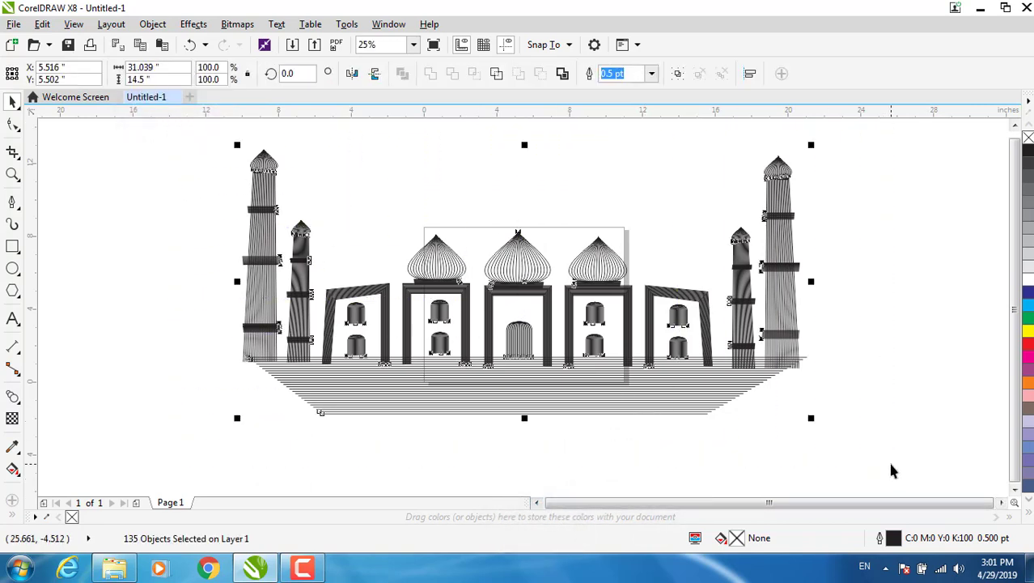